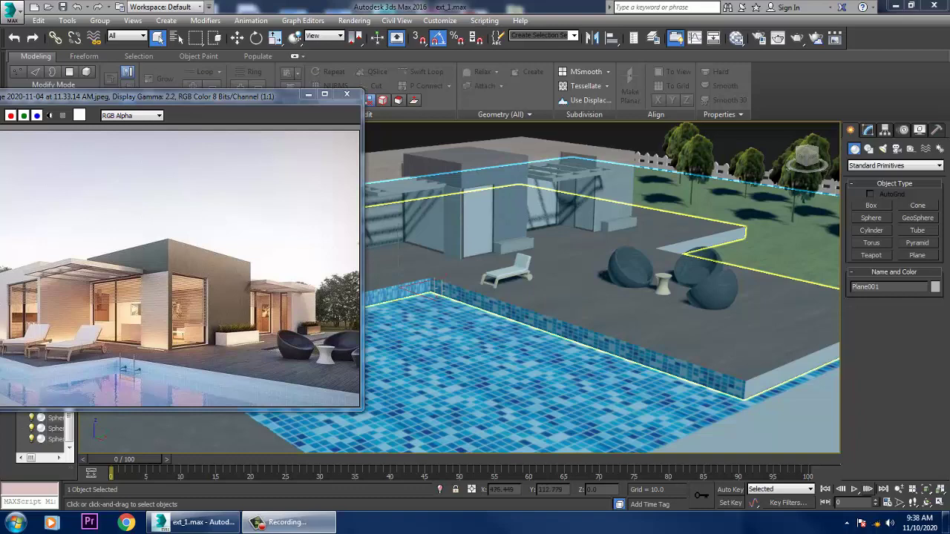
Step: Compare the house model with the reference photo, then move the photo window aside and minimize it
{"action": "middle_click_drag", "start_coordinate": [562, 311], "coordinate": [590, 320], "text": "alt"}
{"action": "scroll", "coordinate": [594, 320], "scroll_direction": "up", "scroll_amount": 2}
{"action": "scroll", "coordinate": [593, 321], "scroll_direction": "up", "scroll_amount": 4}
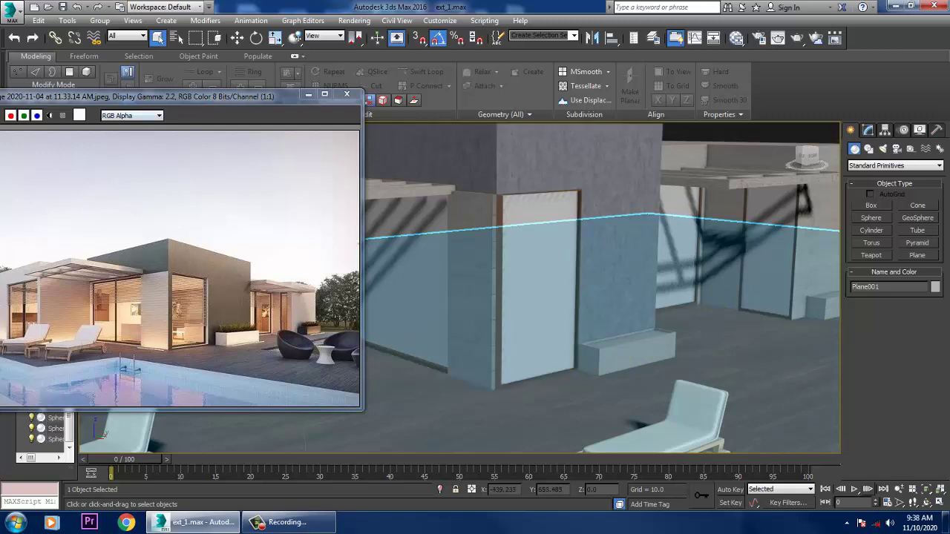
{"action": "left_click_drag", "start_coordinate": [185, 96], "coordinate": [332, 62]}
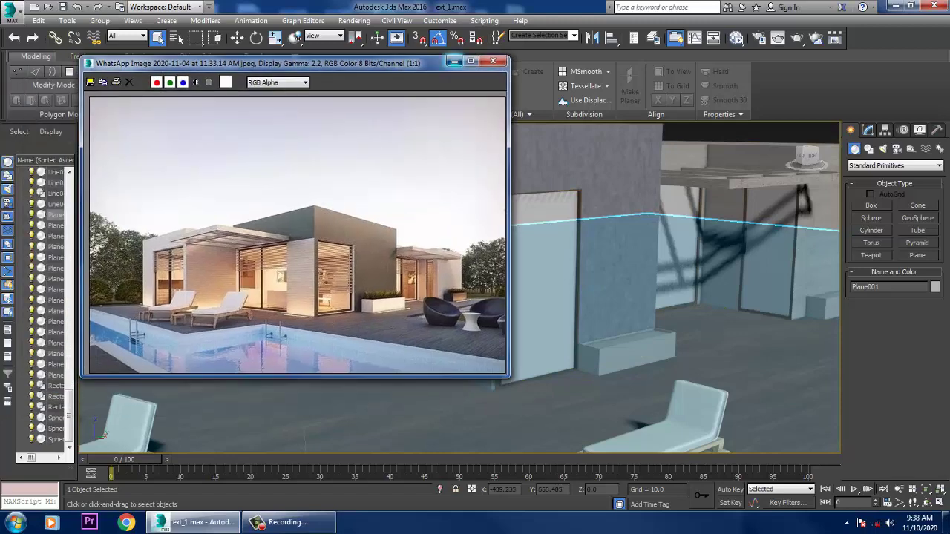
{"action": "left_click", "coordinate": [454, 62]}
Step: Select the group of trees on the lawn beside the fence, leaving the fence pieces out of the selection
{"action": "middle_click_drag", "start_coordinate": [668, 298], "coordinate": [639, 306], "text": "alt"}
{"action": "scroll", "coordinate": [640, 306], "scroll_direction": "down", "scroll_amount": 4}
{"action": "mouse_move", "coordinate": [460, 289]}
{"action": "middle_mouse_down", "text": "alt"}
{"action": "mouse_move", "coordinate": [460, 319]}
{"action": "mouse_move", "coordinate": [445, 297]}
{"action": "middle_mouse_up", "text": "alt"}
{"action": "scroll", "coordinate": [460, 319], "scroll_direction": "down", "scroll_amount": 5}
{"action": "scroll", "coordinate": [446, 297], "scroll_direction": "up", "scroll_amount": 2}
{"action": "left_click", "coordinate": [586, 352]}
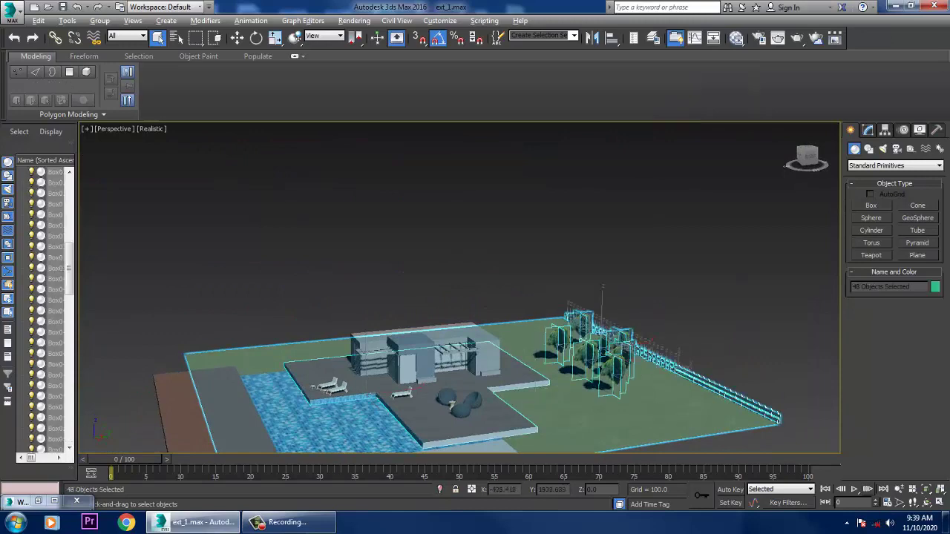
{"action": "mouse_move", "coordinate": [807, 157]}
{"action": "left_mouse_down"}
{"action": "mouse_move", "coordinate": [791, 157]}
{"action": "mouse_move", "coordinate": [801, 162]}
{"action": "left_mouse_up"}
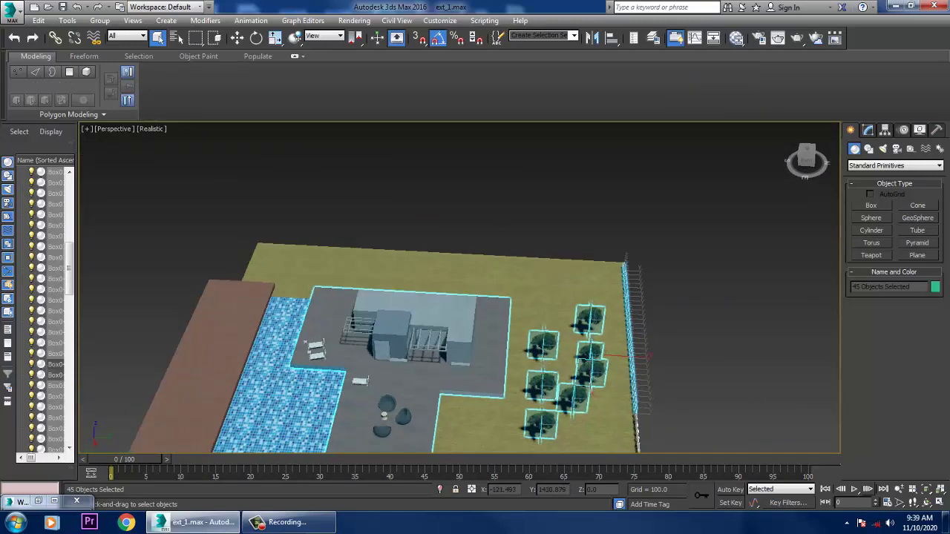
{"action": "left_click", "coordinate": [635, 349], "text": "alt"}
{"action": "middle_click_drag", "start_coordinate": [634, 354], "coordinate": [586, 357], "text": "alt"}
{"action": "key", "text": "w"}
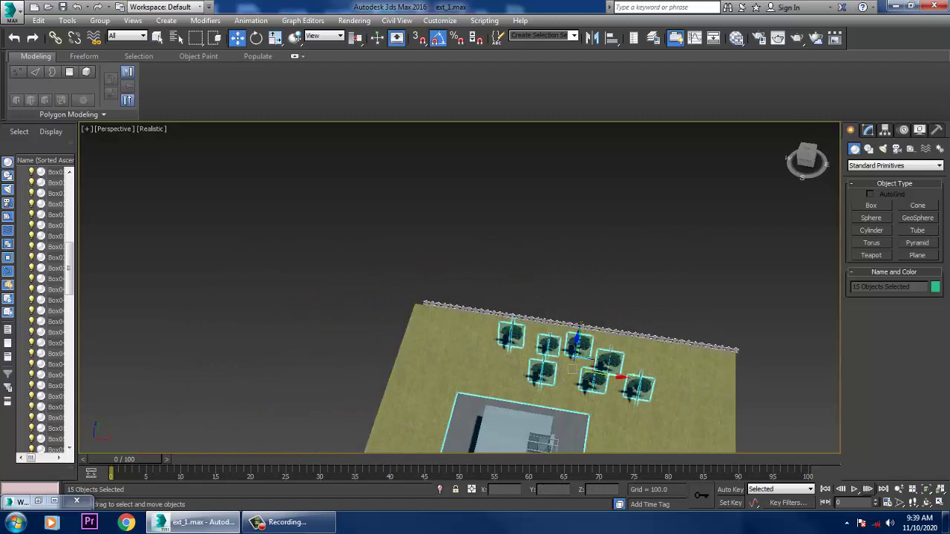
Step: Remove the deck from the selection and clone the trees once as a copy, offset along the fence side of the lawn
{"action": "left_click_drag", "start_coordinate": [582, 360], "coordinate": [465, 354], "text": "shift"}
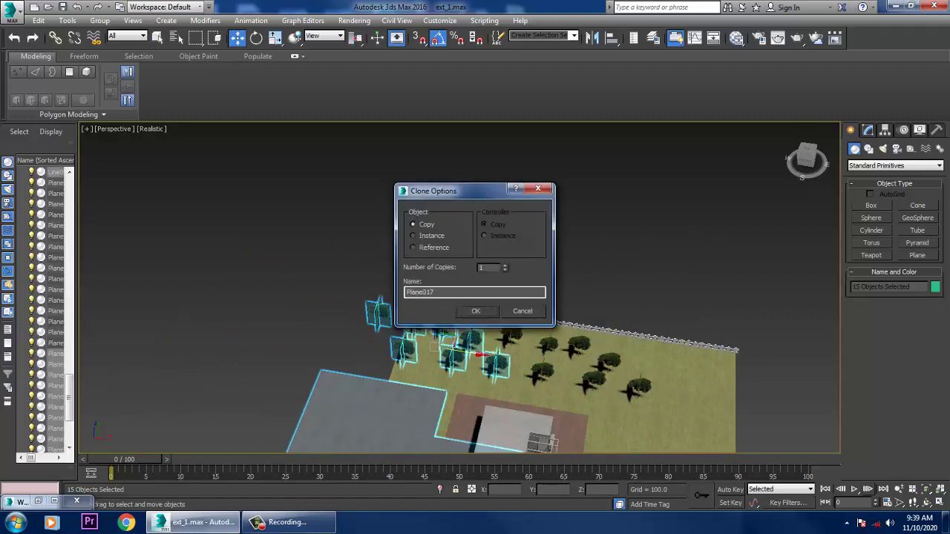
{"action": "key", "text": "Escape"}
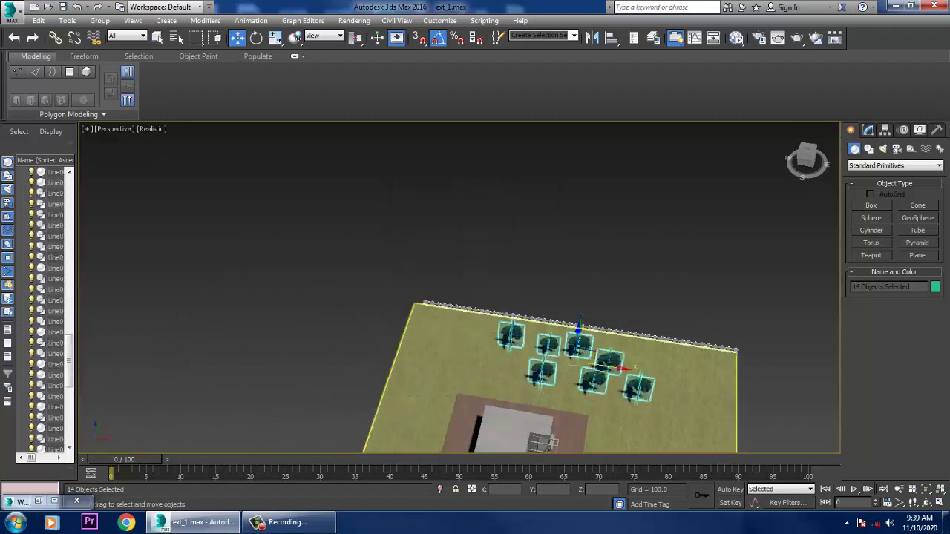
{"action": "left_click_drag", "start_coordinate": [579, 351], "coordinate": [497, 351], "text": "shift"}
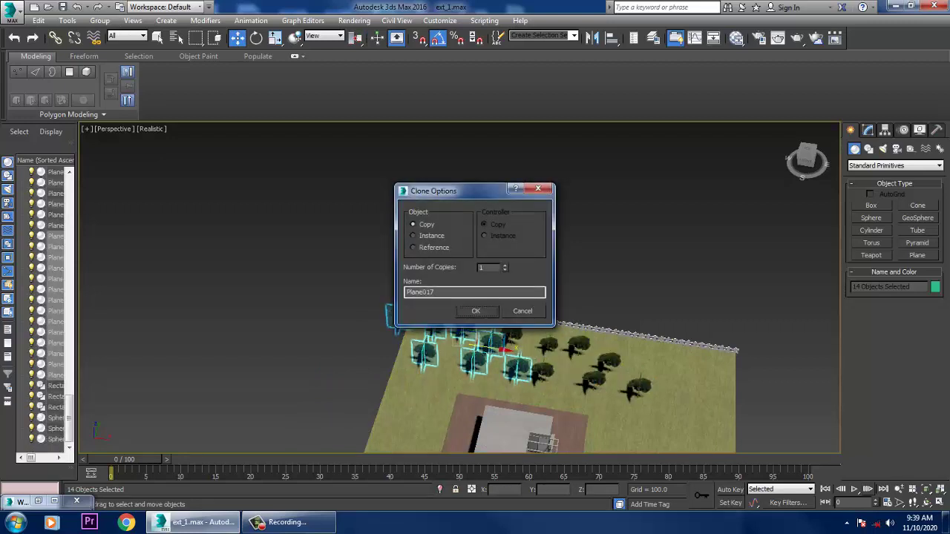
{"action": "key", "text": "Return"}
Step: Rotate the copied tree group so it runs along the rear edge of the lawn
{"action": "key", "text": "e"}
{"action": "left_click_drag", "start_coordinate": [445, 374], "coordinate": [504, 371]}
{"action": "key", "text": "w"}
Step: Move the copied trees along the lawn so they stand spread out behind the house
{"action": "middle_click_drag", "start_coordinate": [593, 222], "coordinate": [482, 223], "text": "alt"}
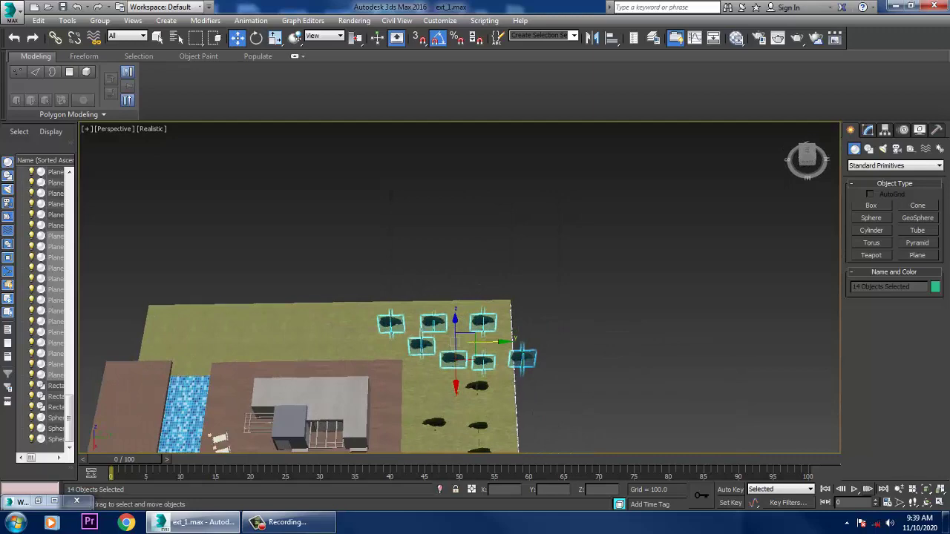
{"action": "left_click_drag", "start_coordinate": [454, 341], "coordinate": [285, 342]}
{"action": "middle_click_drag", "start_coordinate": [286, 341], "coordinate": [356, 320], "text": "alt"}
{"action": "left_click_drag", "start_coordinate": [340, 345], "coordinate": [310, 345]}
{"action": "middle_click_drag", "start_coordinate": [310, 345], "coordinate": [267, 326], "text": "alt"}
{"action": "scroll", "coordinate": [275, 330], "scroll_direction": "up", "scroll_amount": 2}
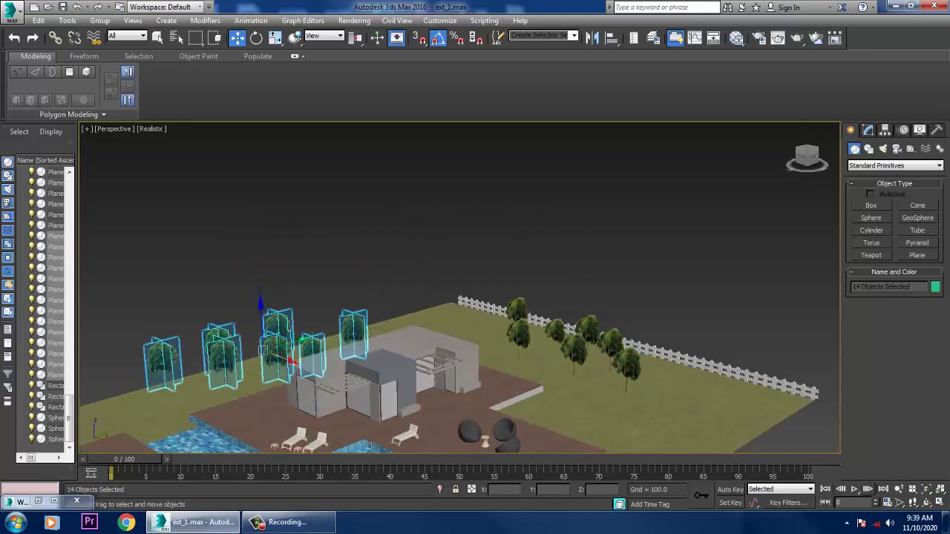
{"action": "left_click_drag", "start_coordinate": [288, 360], "coordinate": [300, 364]}
{"action": "middle_click_drag", "start_coordinate": [326, 415], "coordinate": [394, 389], "text": "alt"}
{"action": "scroll", "coordinate": [326, 382], "scroll_direction": "up", "scroll_amount": 3}
{"action": "scroll", "coordinate": [338, 400], "scroll_direction": "up", "scroll_amount": 3}
{"action": "scroll", "coordinate": [393, 390], "scroll_direction": "down", "scroll_amount": 10}
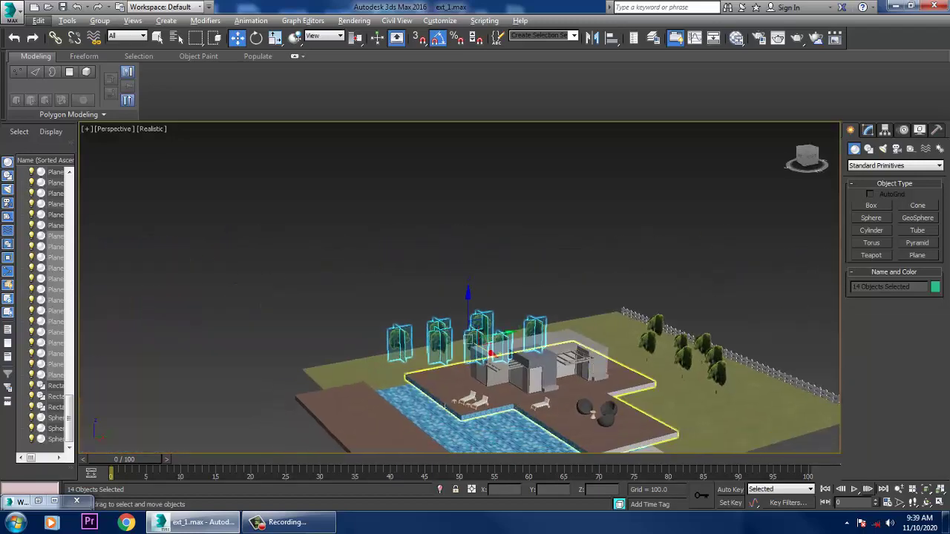
Step: Create a VRaySun in the Left view, aimed diagonally down at the pool deck, and replace the environment map with a VRaySky
{"action": "key", "text": "alt+w"}
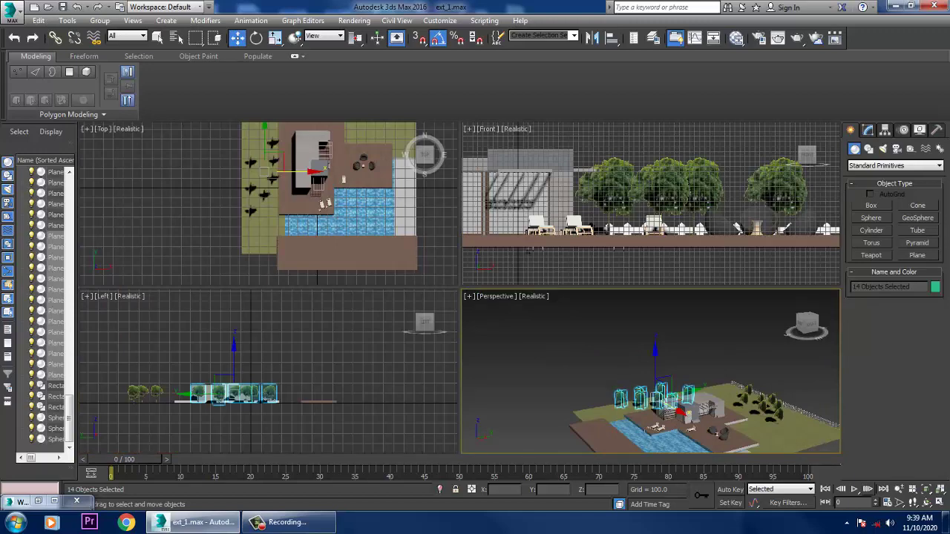
{"action": "key", "text": "alt+w"}
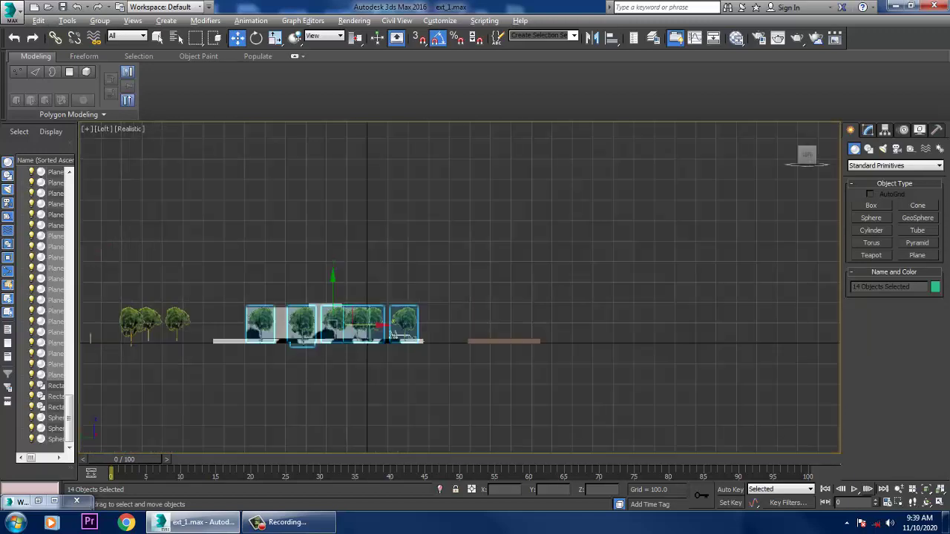
{"action": "middle_click_drag", "start_coordinate": [96, 368], "coordinate": [255, 375]}
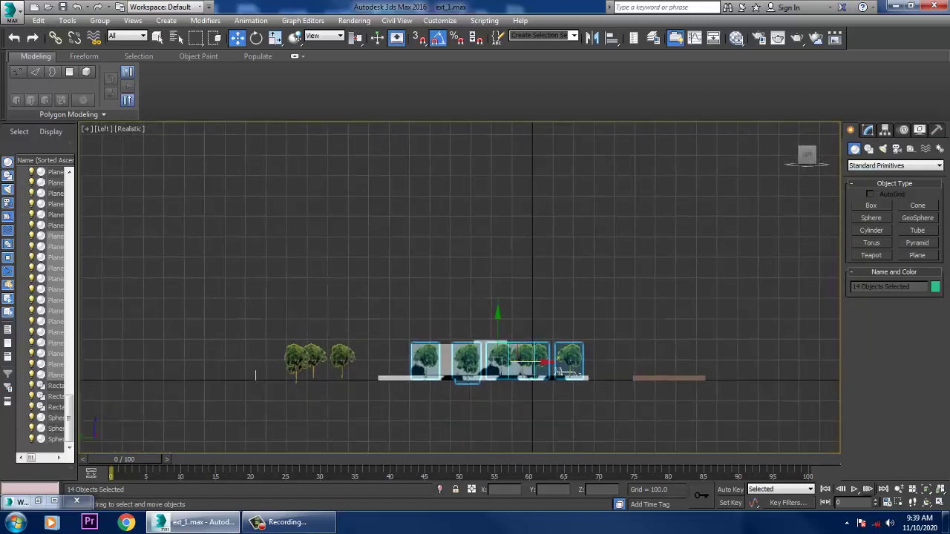
{"action": "left_click", "coordinate": [882, 149]}
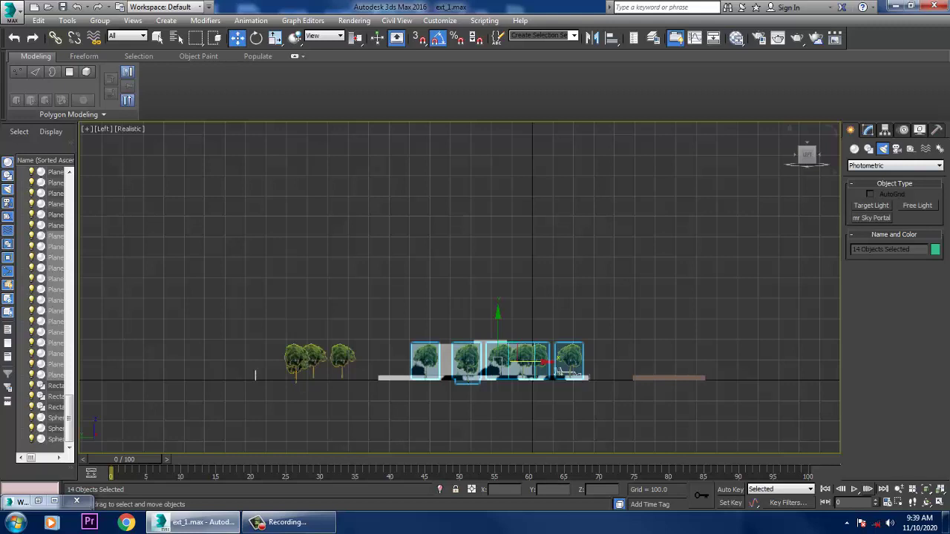
{"action": "left_click", "coordinate": [894, 165]}
{"action": "left_click", "coordinate": [894, 191]}
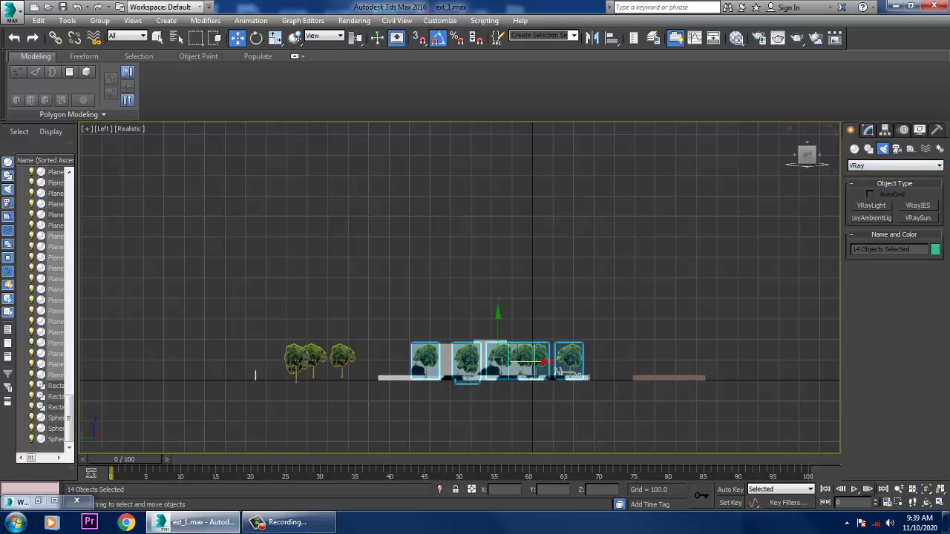
{"action": "left_click", "coordinate": [917, 217]}
{"action": "middle_click_drag", "start_coordinate": [564, 297], "coordinate": [339, 341]}
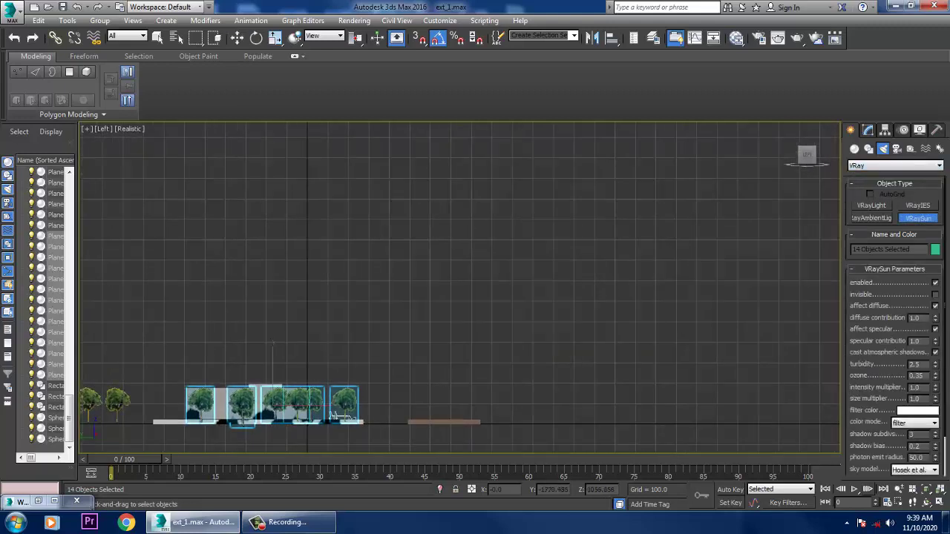
{"action": "left_click_drag", "start_coordinate": [332, 414], "coordinate": [714, 156]}
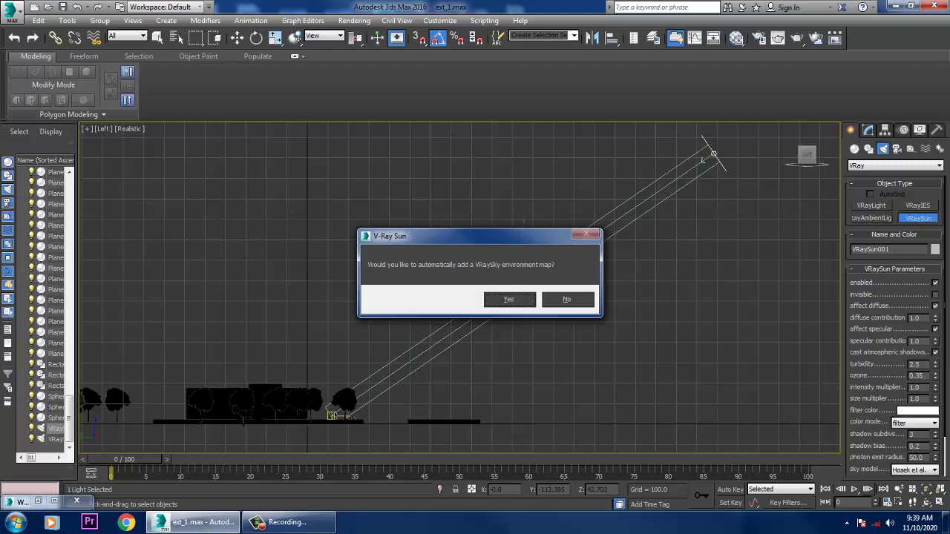
{"action": "key", "text": "Return"}
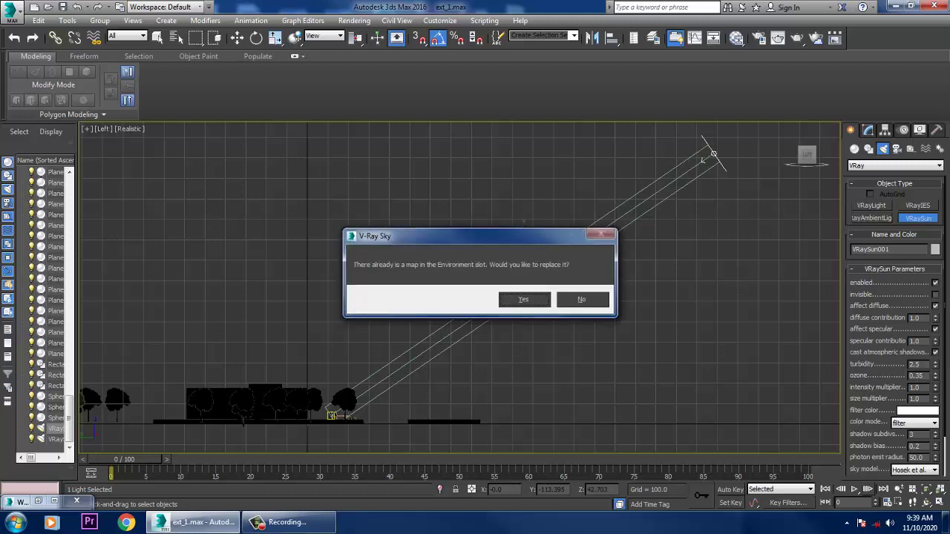
{"action": "key", "text": "Return"}
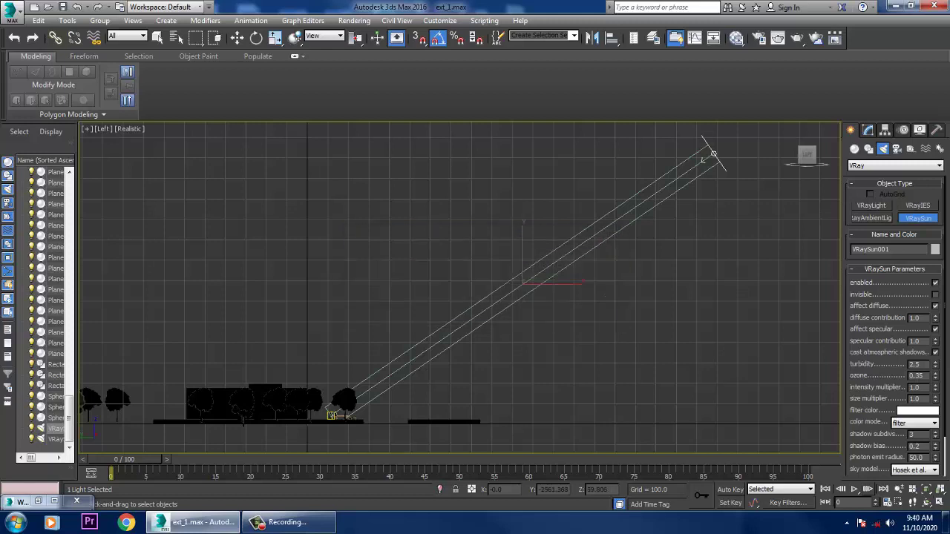
Step: Change the VRaySun's filter color to a pale peach tint
{"action": "left_click", "coordinate": [917, 410]}
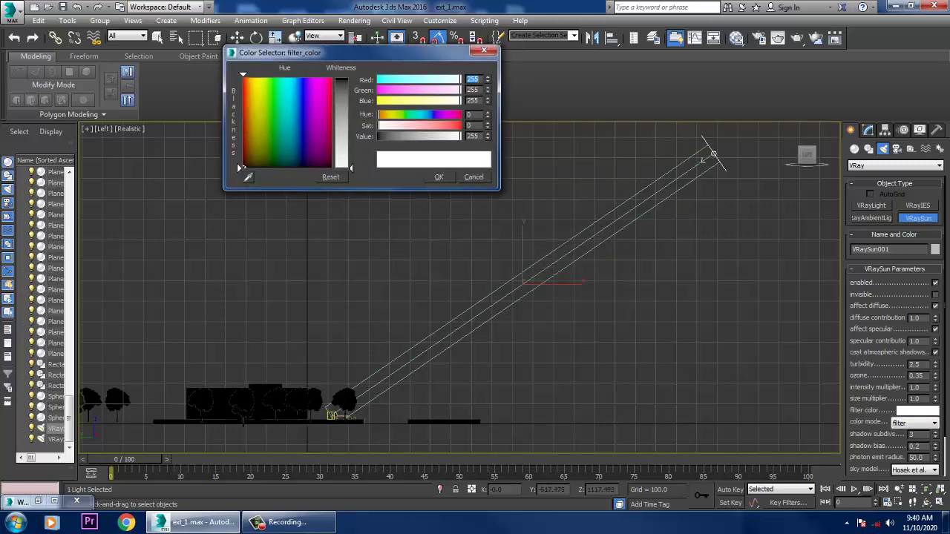
{"action": "left_click_drag", "start_coordinate": [237, 163], "coordinate": [247, 123]}
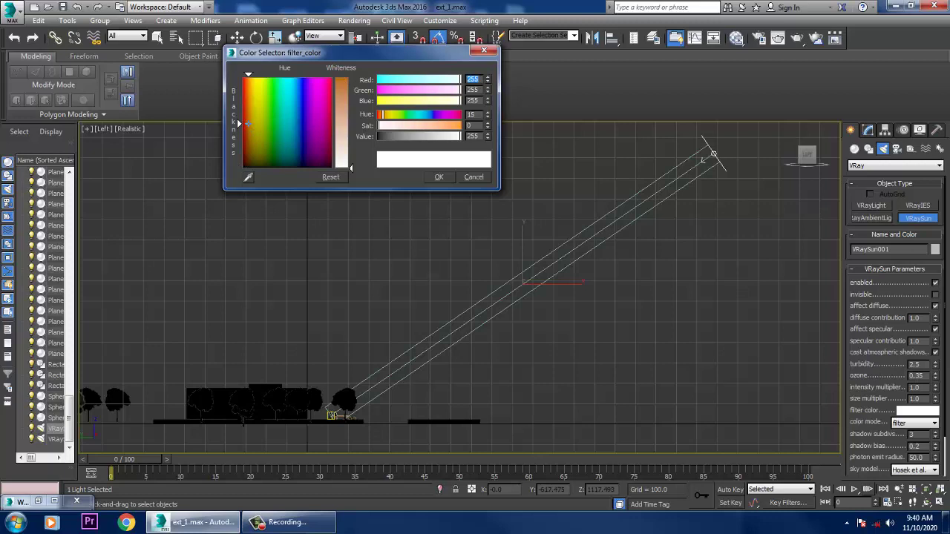
{"action": "left_click", "coordinate": [438, 176]}
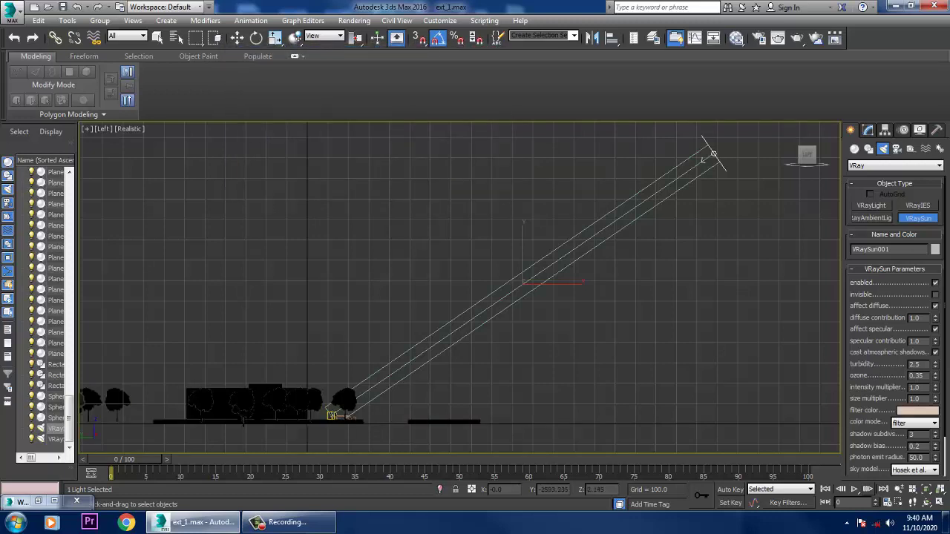
Step: Move the VRaySun along the X axis in the Perspective view to about X 970
{"action": "key", "text": "alt+w"}
{"action": "right_click", "coordinate": [667, 356]}
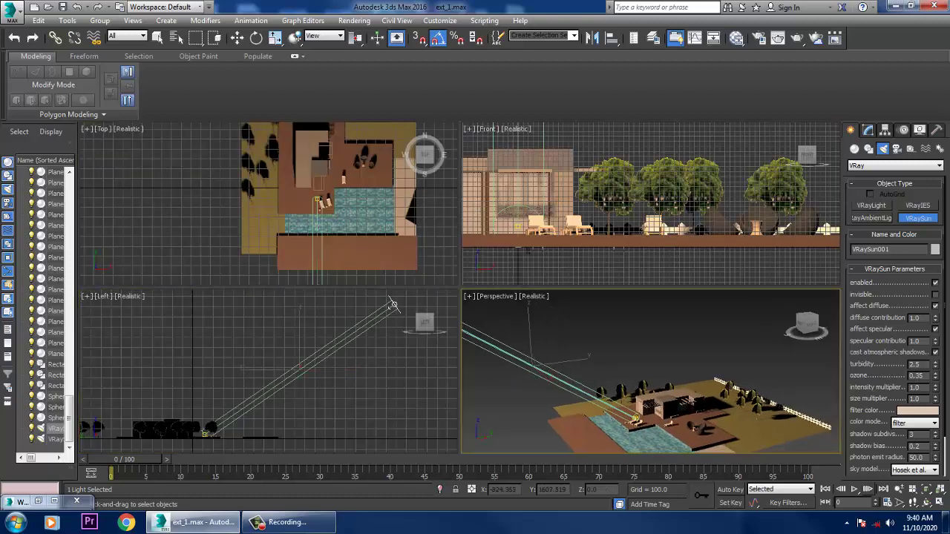
{"action": "key", "text": "alt+w"}
{"action": "middle_click_drag", "start_coordinate": [668, 341], "coordinate": [731, 345]}
{"action": "scroll", "coordinate": [731, 334], "scroll_direction": "down", "scroll_amount": 5}
{"action": "scroll", "coordinate": [737, 355], "scroll_direction": "down", "scroll_amount": 1}
{"action": "key", "text": "w"}
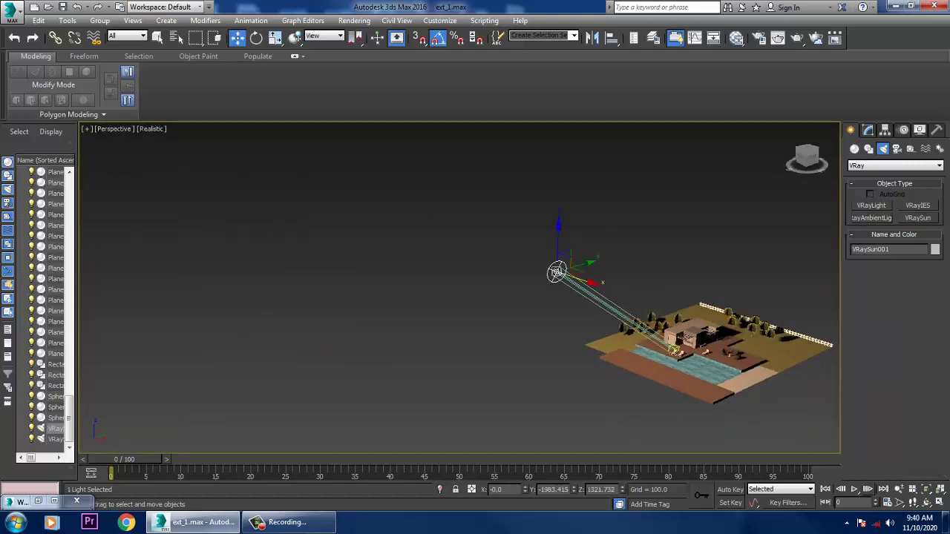
{"action": "left_click_drag", "start_coordinate": [556, 272], "coordinate": [615, 295]}
{"action": "middle_click_drag", "start_coordinate": [616, 294], "coordinate": [557, 285]}
{"action": "scroll", "coordinate": [772, 334], "scroll_direction": "up", "scroll_amount": 5}
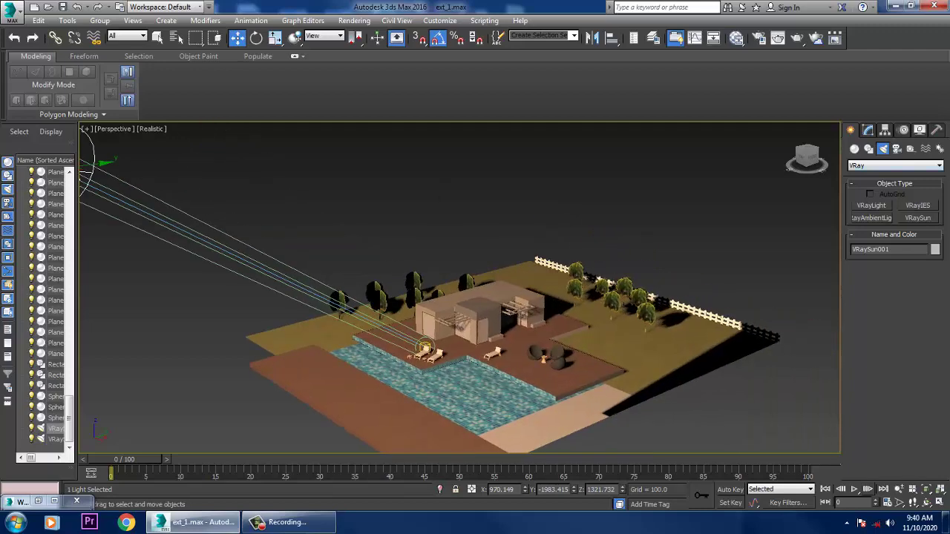
Step: Raise the VRaySun's photon emit radius to about 2115 and set its intensity multiplier to 0.3
{"action": "left_click", "coordinate": [867, 130]}
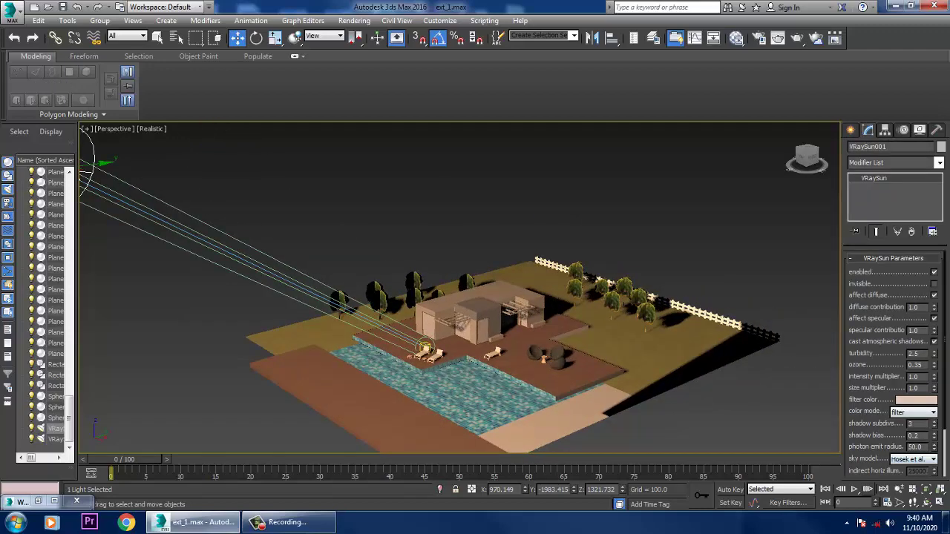
{"action": "left_click_drag", "start_coordinate": [933, 446], "coordinate": [933, 394]}
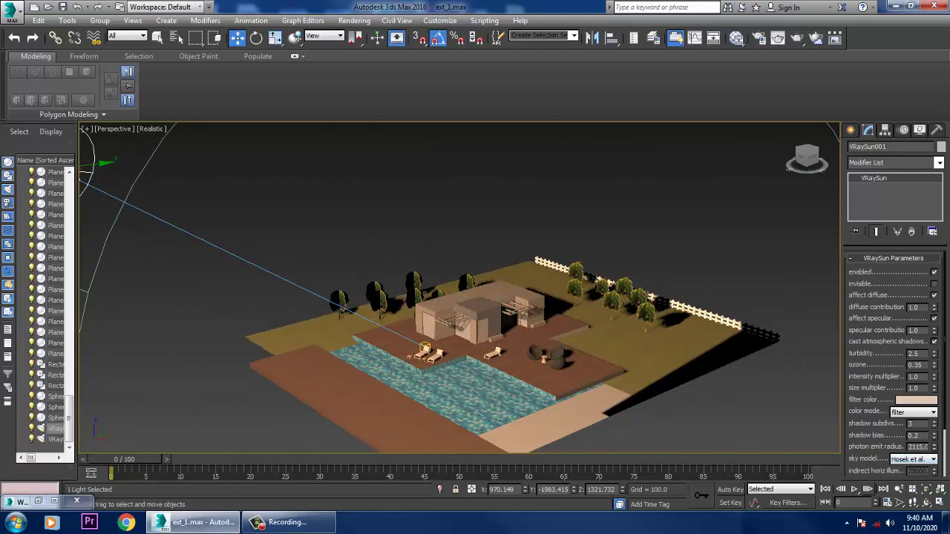
{"action": "double_click", "coordinate": [914, 377]}
{"action": "type", "text": "0."}
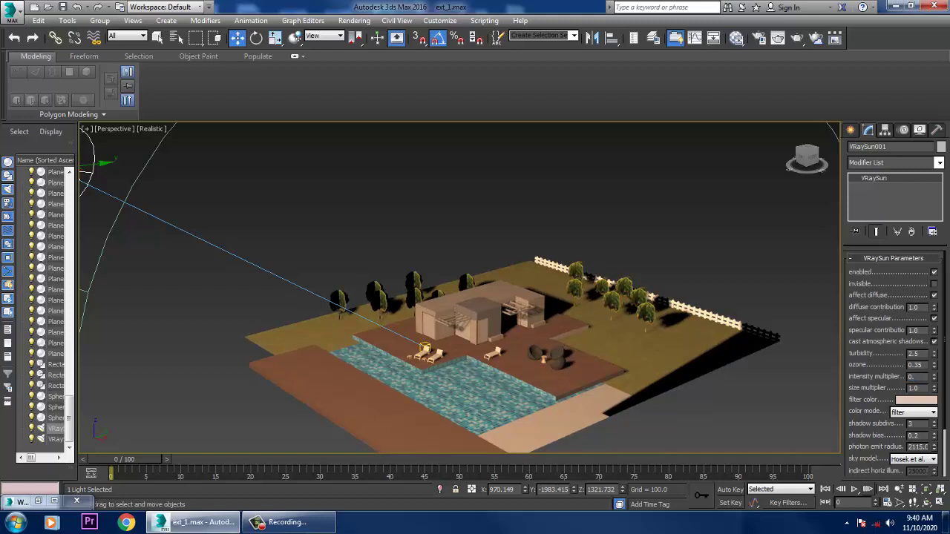
{"action": "type", "text": "3"}
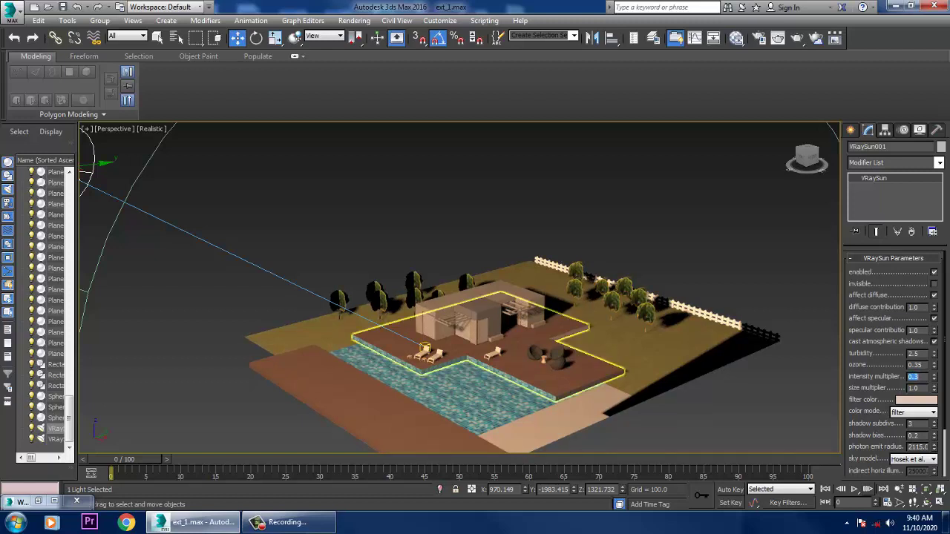
{"action": "key", "text": "Return"}
Step: Frame the house across the pool in the Perspective view, then select and convert all objects in the scene
{"action": "scroll", "coordinate": [495, 382], "scroll_direction": "up", "scroll_amount": 3}
{"action": "scroll", "coordinate": [477, 384], "scroll_direction": "up", "scroll_amount": 3}
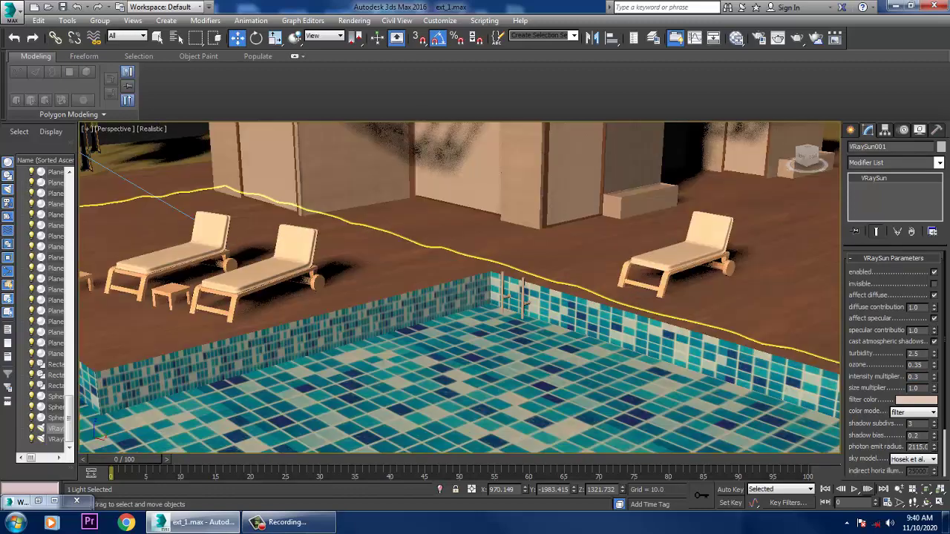
{"action": "scroll", "coordinate": [476, 384], "scroll_direction": "down", "scroll_amount": 5}
{"action": "mouse_move", "coordinate": [474, 327]}
{"action": "middle_mouse_down", "text": "alt"}
{"action": "mouse_move", "coordinate": [476, 383]}
{"action": "mouse_move", "coordinate": [469, 319]}
{"action": "middle_mouse_up", "text": "alt"}
{"action": "scroll", "coordinate": [469, 319], "scroll_direction": "up", "scroll_amount": 4}
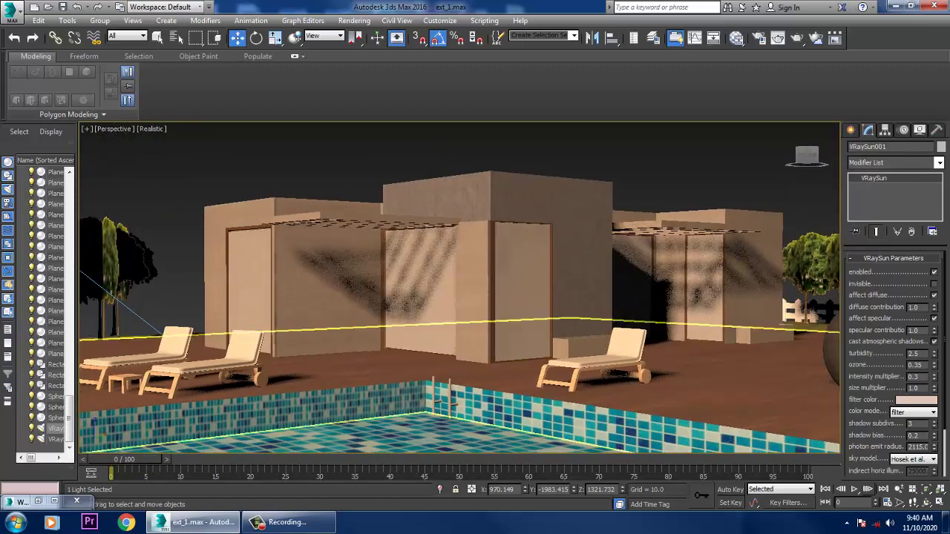
{"action": "middle_click_drag", "start_coordinate": [460, 297], "coordinate": [417, 278], "text": "alt"}
{"action": "scroll", "coordinate": [460, 290], "scroll_direction": "down", "scroll_amount": 4}
{"action": "key", "text": "ctrl+a"}
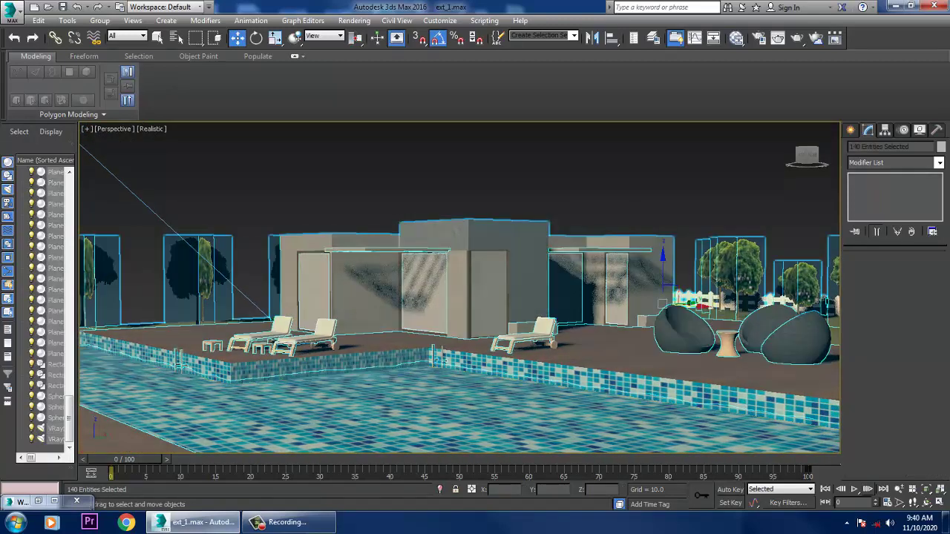
{"action": "right_click", "coordinate": [490, 288]}
{"action": "mouse_move", "coordinate": [520, 408]}
{"action": "left_click", "coordinate": [638, 417]}
Step: Clear the selection and render the Perspective view of the house and pool
{"action": "key", "text": "ctrl+d"}
{"action": "left_click", "coordinate": [354, 20]}
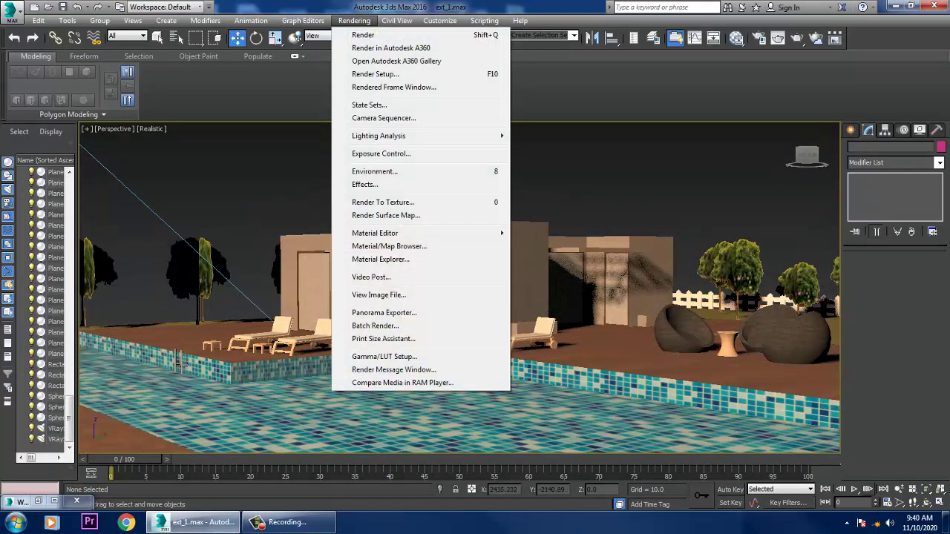
{"action": "left_click", "coordinate": [363, 35]}
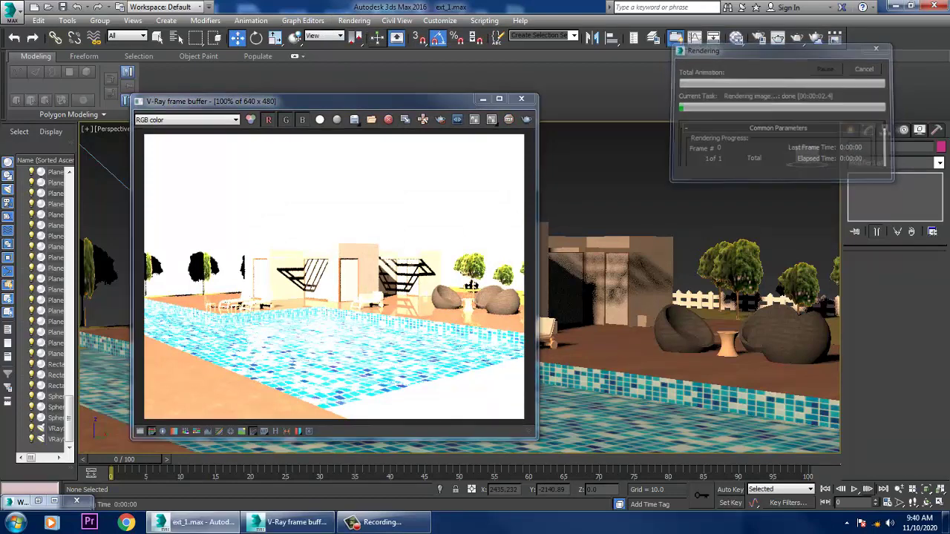
Step: Close the render and set the VRaySun's intensity multiplier to 0.05, then clear the selection
{"action": "left_click", "coordinate": [521, 99]}
{"action": "key", "text": "z"}
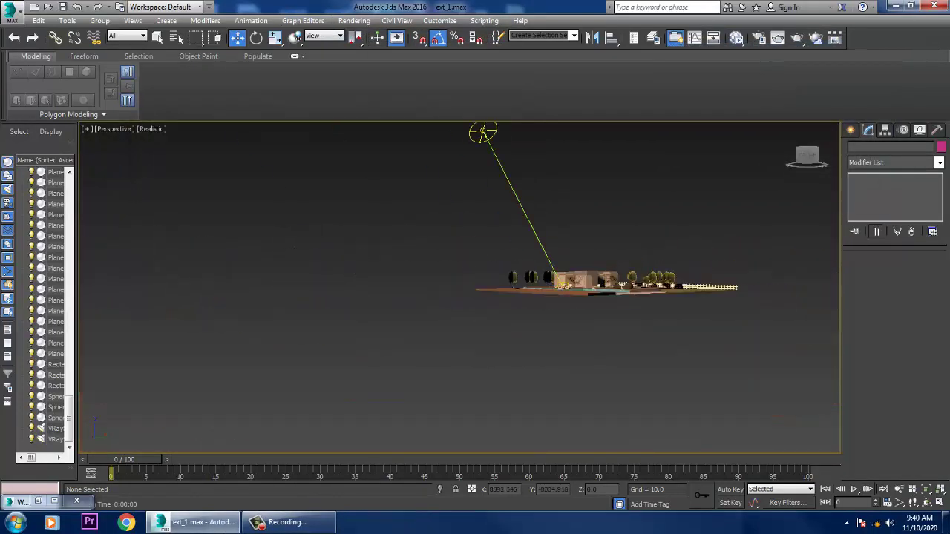
{"action": "left_click", "coordinate": [483, 132]}
{"action": "middle_click_drag", "start_coordinate": [482, 132], "coordinate": [417, 153]}
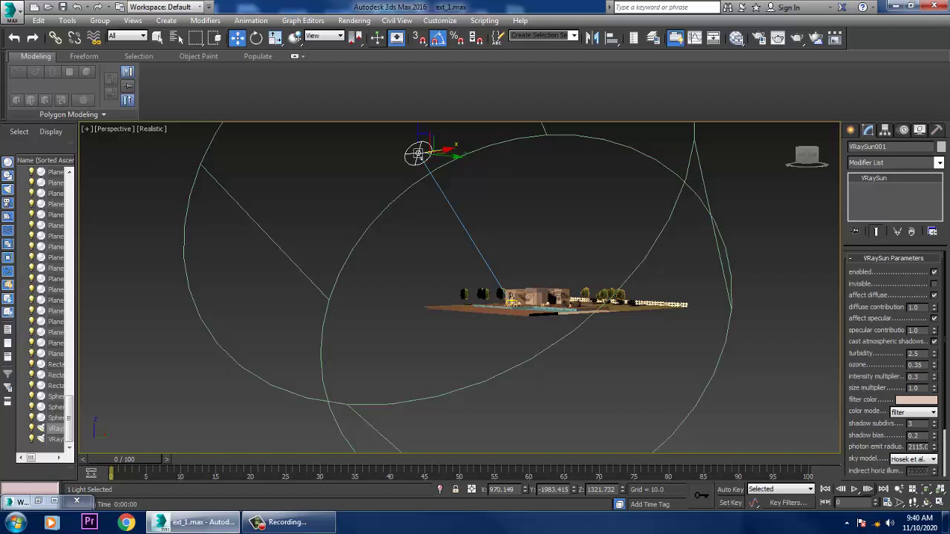
{"action": "double_click", "coordinate": [912, 376]}
{"action": "type", "text": "0.05"}
{"action": "key", "text": "Return"}
{"action": "left_click", "coordinate": [558, 340]}
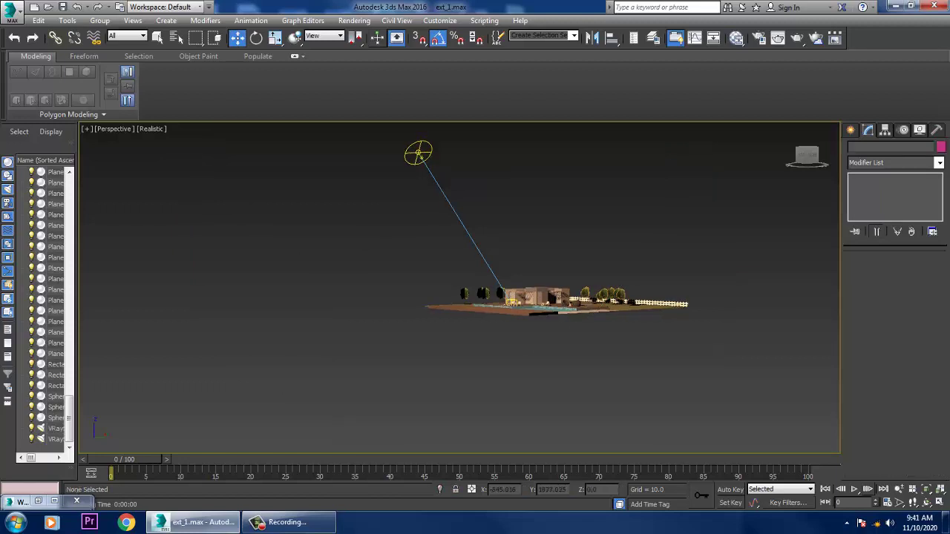
Step: Frame the house across the pool in the Perspective view and run a test render, closing the frame buffer when done
{"action": "middle_click_drag", "start_coordinate": [557, 319], "coordinate": [555, 370]}
{"action": "scroll", "coordinate": [552, 362], "scroll_direction": "up", "scroll_amount": 10}
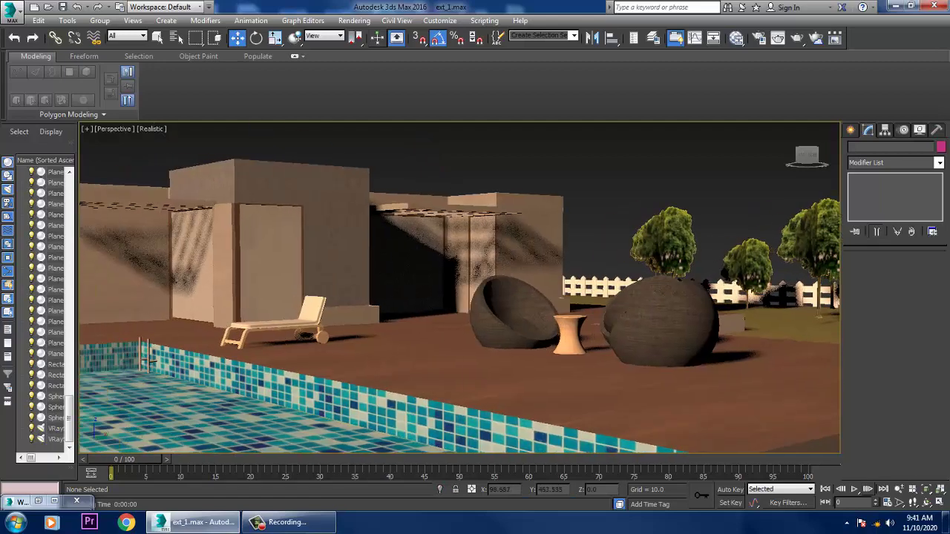
{"action": "middle_click_drag", "start_coordinate": [551, 301], "coordinate": [800, 282]}
{"action": "scroll", "coordinate": [720, 278], "scroll_direction": "down", "scroll_amount": 5}
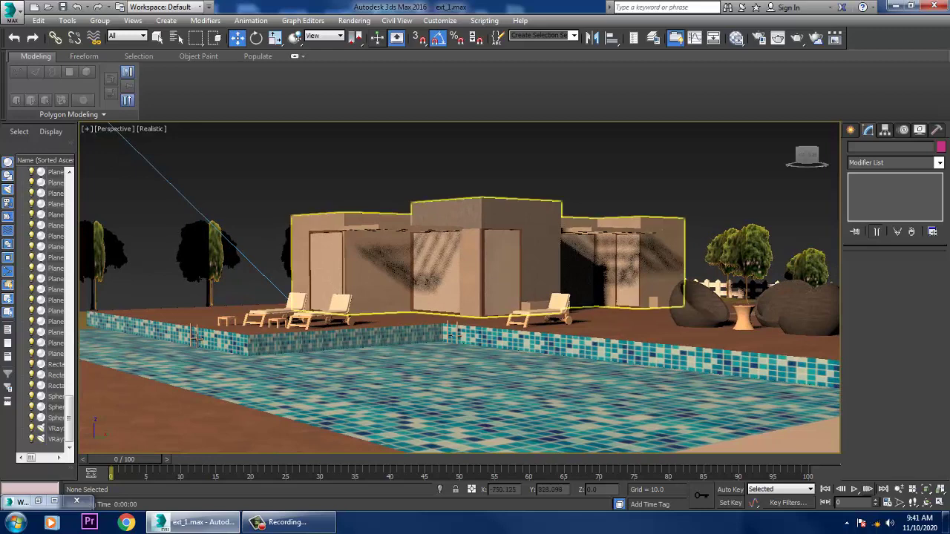
{"action": "left_click", "coordinate": [354, 20]}
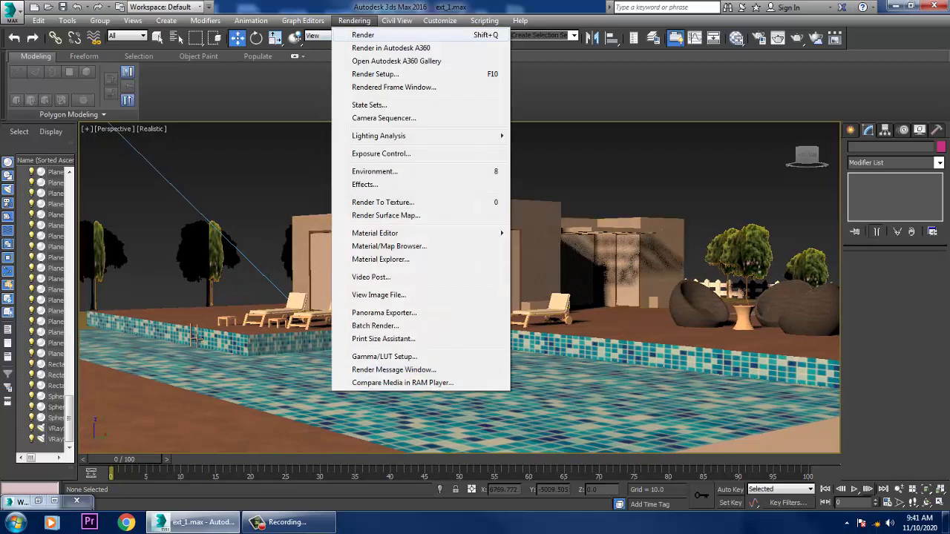
{"action": "left_click", "coordinate": [363, 35]}
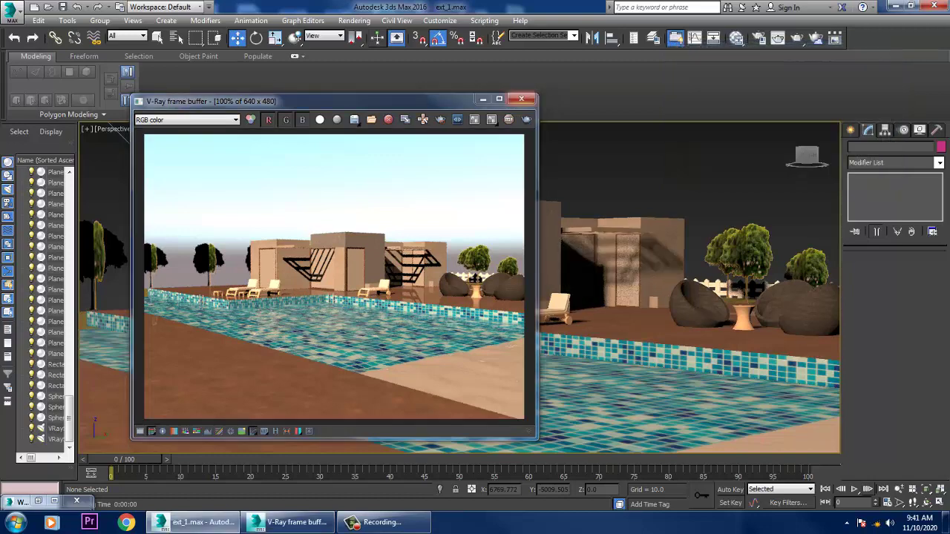
{"action": "left_click", "coordinate": [521, 98]}
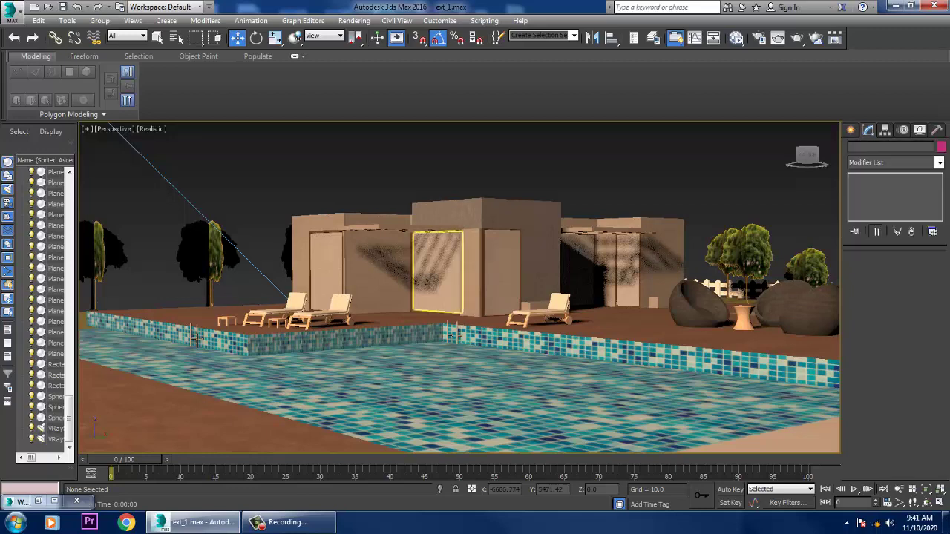
Step: Select the VRaySun above the scene and set its intensity multiplier to 0.02
{"action": "scroll", "coordinate": [451, 334], "scroll_direction": "down", "scroll_amount": 6}
{"action": "scroll", "coordinate": [451, 295], "scroll_direction": "down", "scroll_amount": 2}
{"action": "middle_click_drag", "start_coordinate": [451, 295], "coordinate": [479, 450]}
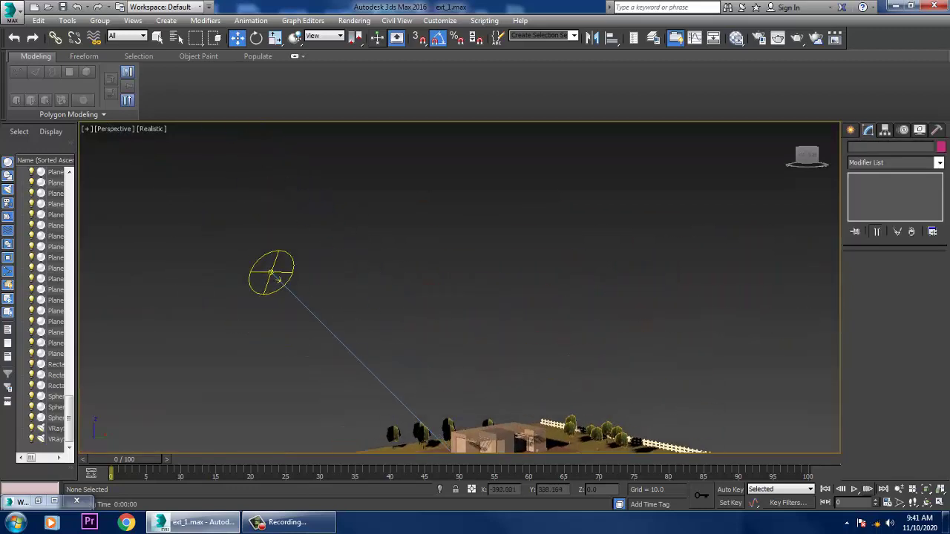
{"action": "left_click", "coordinate": [273, 274]}
{"action": "middle_click_drag", "start_coordinate": [276, 278], "coordinate": [178, 191], "text": "alt"}
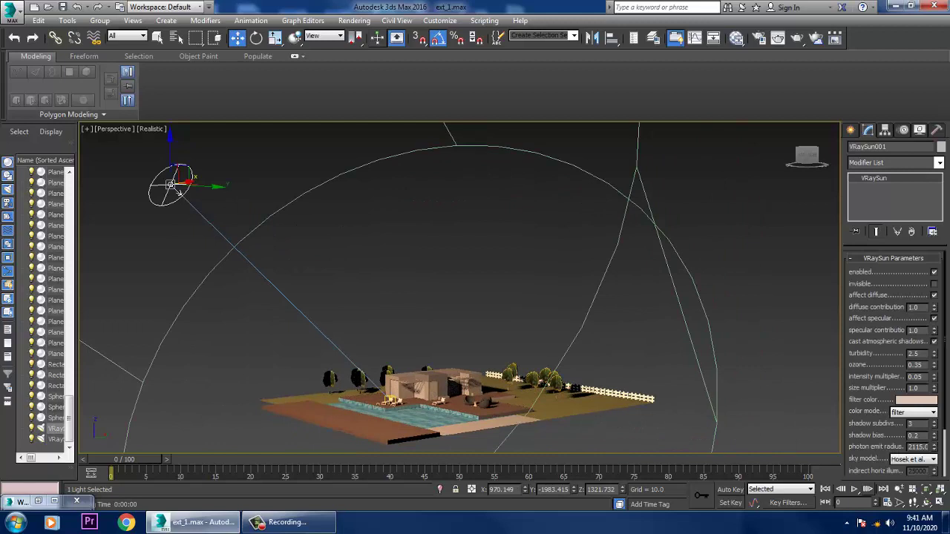
{"action": "double_click", "coordinate": [916, 377]}
{"action": "type", "text": "0.02"}
{"action": "key", "text": "Return"}
{"action": "middle_click_drag", "start_coordinate": [178, 191], "coordinate": [145, 294], "text": "alt"}
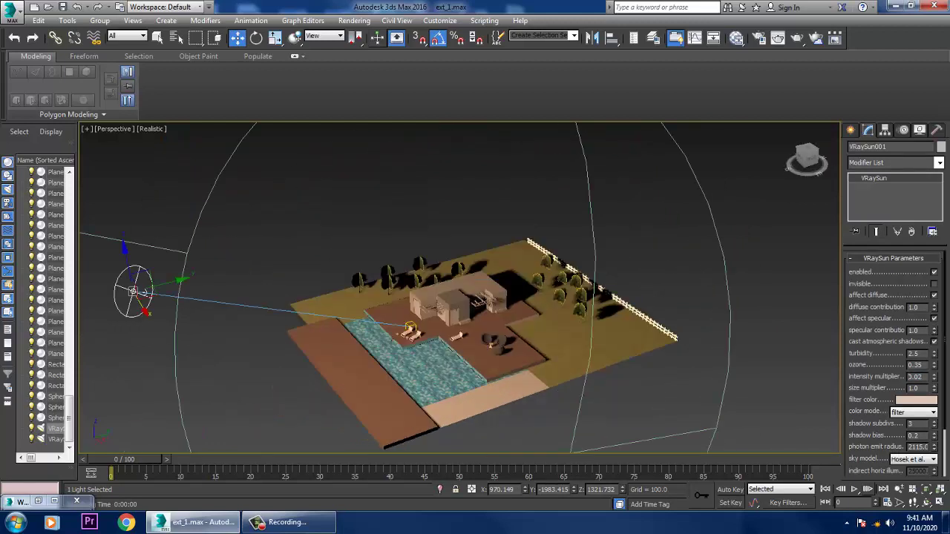
Step: Create a VRayLight plane of about 722 half-length and 616 half-width beside the plot and raise it to about Z 860
{"action": "left_click", "coordinate": [850, 129]}
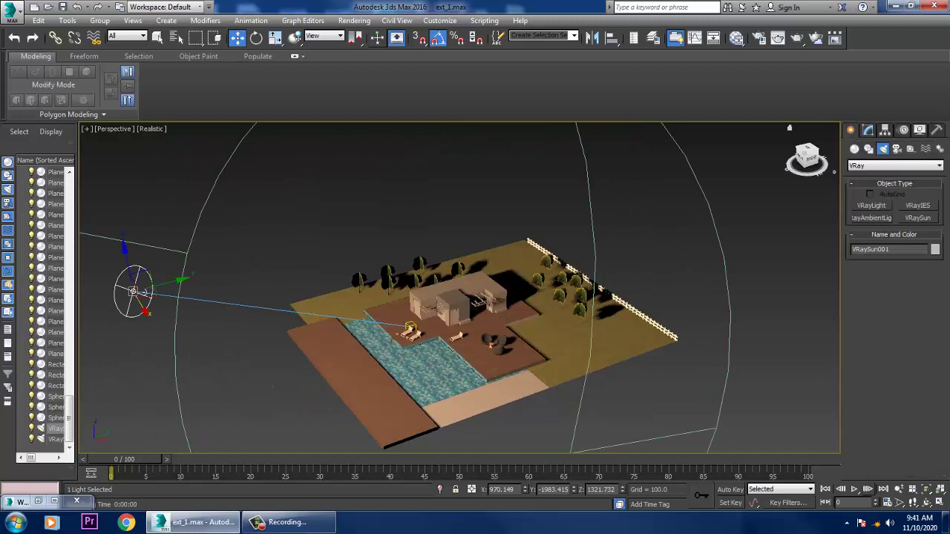
{"action": "left_click", "coordinate": [871, 205]}
{"action": "left_click_drag", "start_coordinate": [526, 343], "coordinate": [788, 412]}
{"action": "key", "text": "w"}
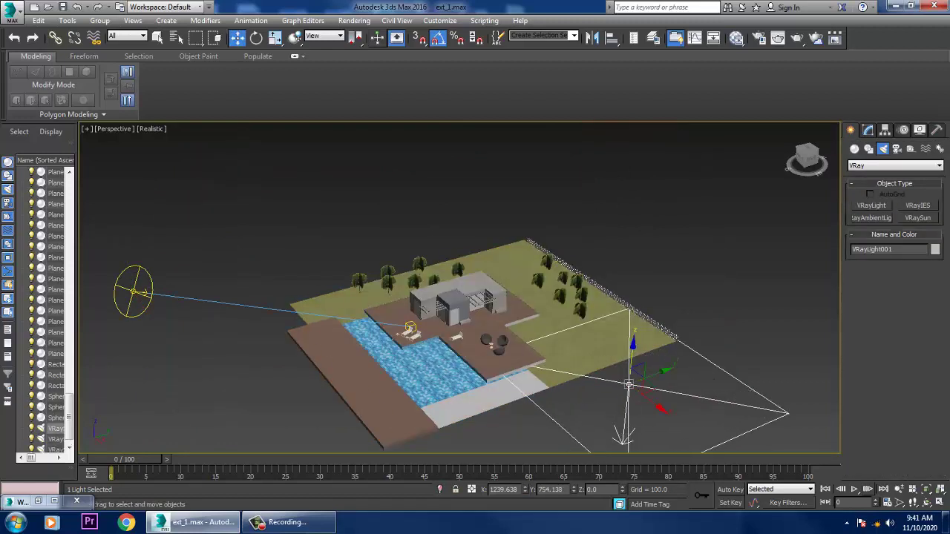
{"action": "left_click_drag", "start_coordinate": [631, 339], "coordinate": [620, 238]}
Step: Rotate the VRayLight plane so that it tilts down toward the house
{"action": "key", "text": "e"}
{"action": "right_click", "coordinate": [620, 237]}
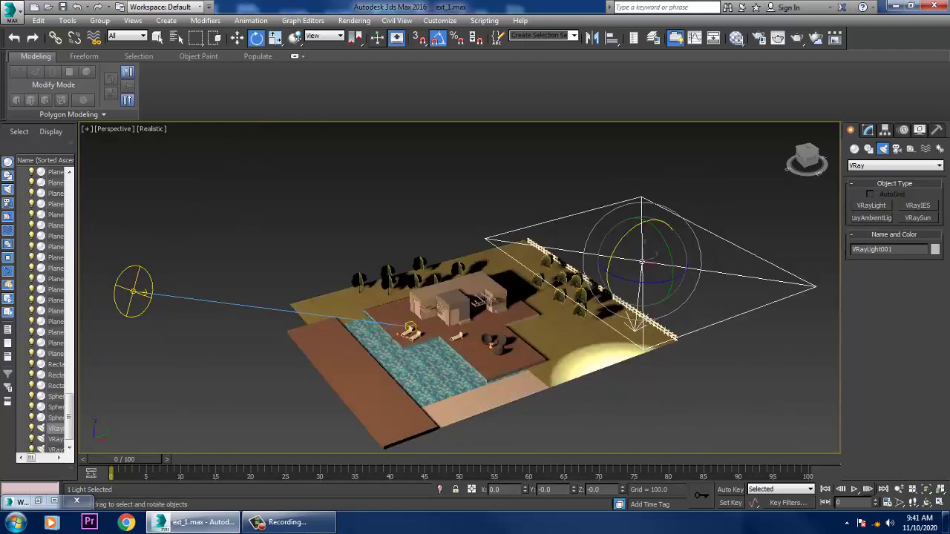
{"action": "left_click_drag", "start_coordinate": [643, 222], "coordinate": [642, 246]}
{"action": "left_click_drag", "start_coordinate": [643, 283], "coordinate": [606, 276]}
{"action": "middle_click_drag", "start_coordinate": [607, 282], "coordinate": [749, 238], "text": "alt"}
Step: Move the VRayLight horizontally away from the house to about X 731, Y 1439
{"action": "key", "text": "w"}
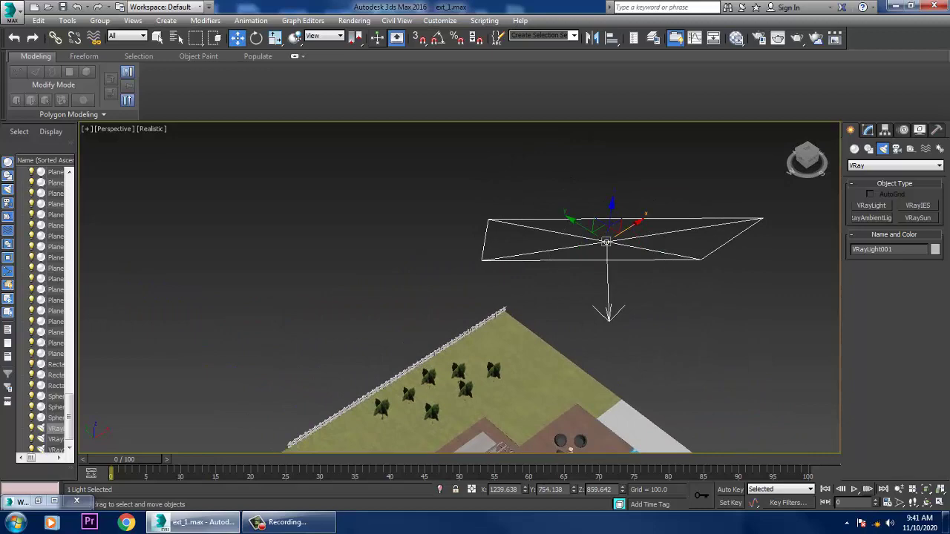
{"action": "left_click_drag", "start_coordinate": [623, 232], "coordinate": [564, 270]}
{"action": "left_click_drag", "start_coordinate": [523, 264], "coordinate": [489, 238]}
{"action": "middle_click_drag", "start_coordinate": [489, 238], "coordinate": [383, 179], "text": "alt"}
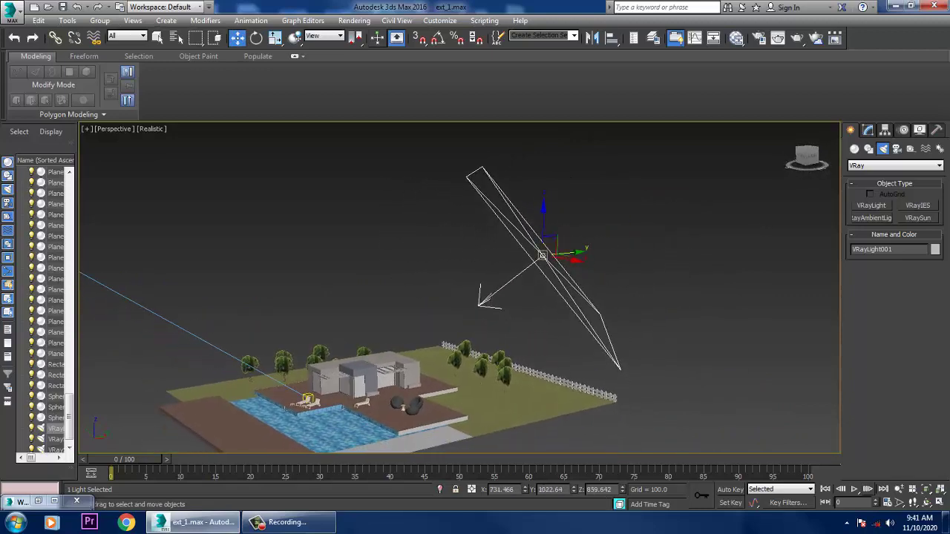
{"action": "left_click_drag", "start_coordinate": [572, 253], "coordinate": [624, 249]}
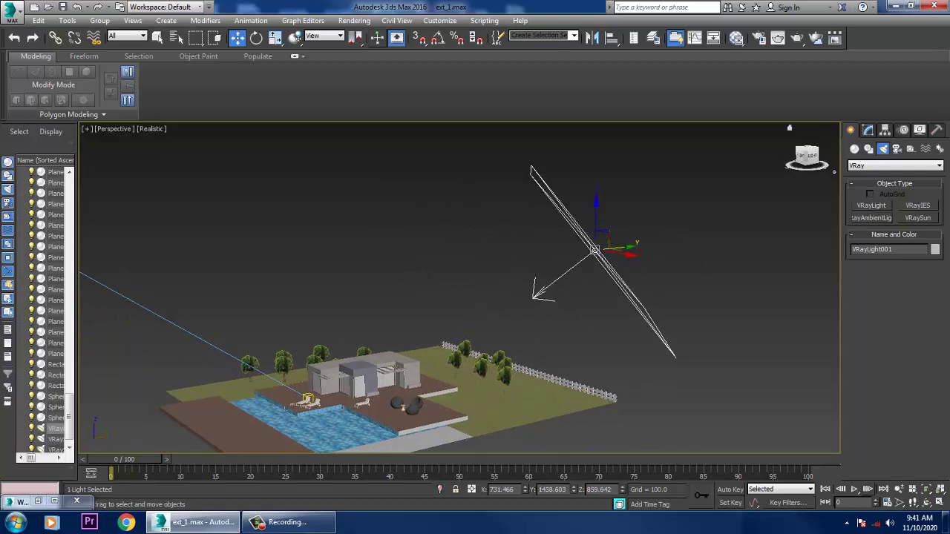
Step: Set the VRayLight's intensity multiplier to 2
{"action": "left_click", "coordinate": [868, 130]}
{"action": "double_click", "coordinate": [903, 353]}
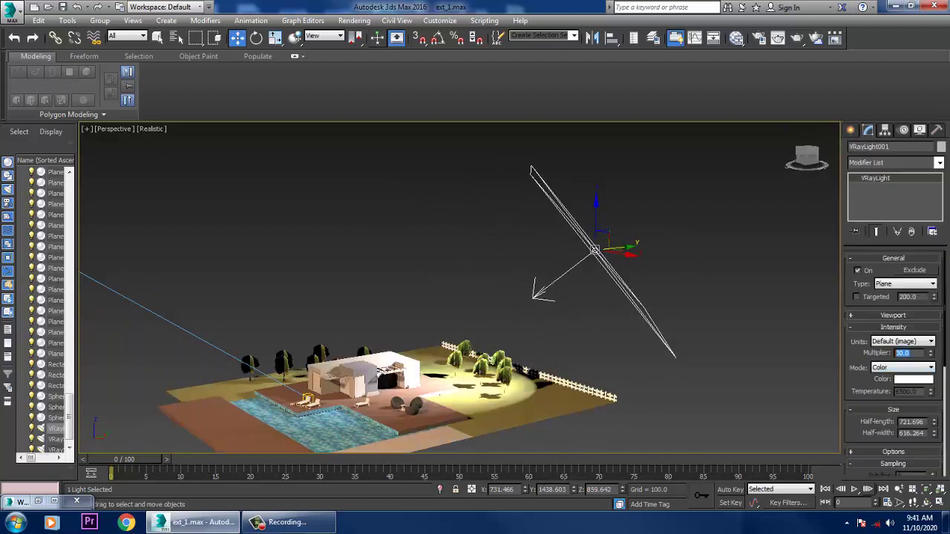
{"action": "type", "text": "2"}
{"action": "key", "text": "Return"}
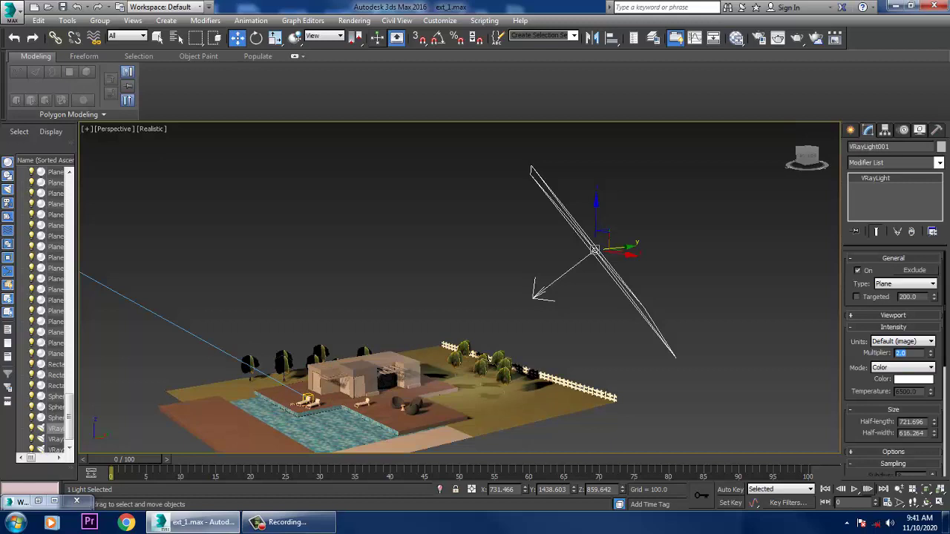
Step: Give the VRayLight a pale warm color with a hue of about 24
{"action": "left_click", "coordinate": [913, 379]}
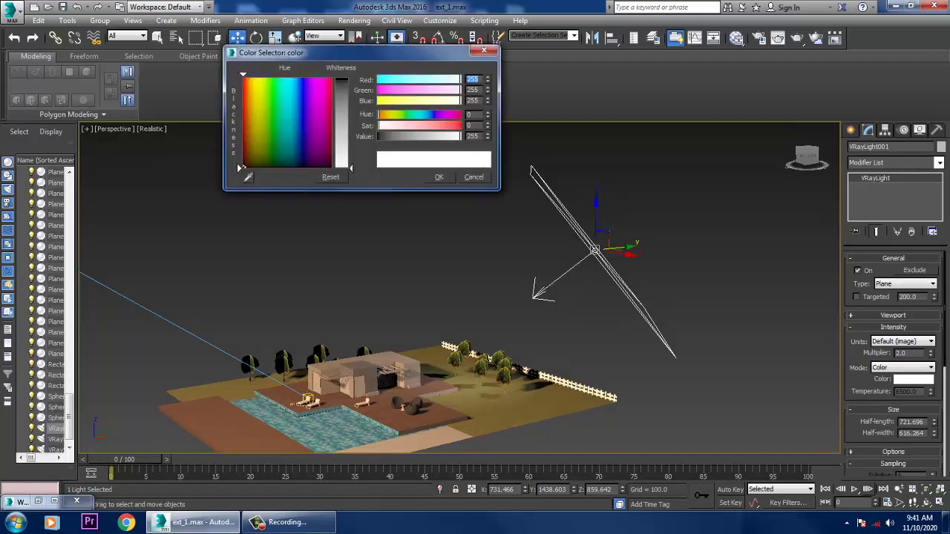
{"action": "left_click_drag", "start_coordinate": [255, 138], "coordinate": [251, 137]}
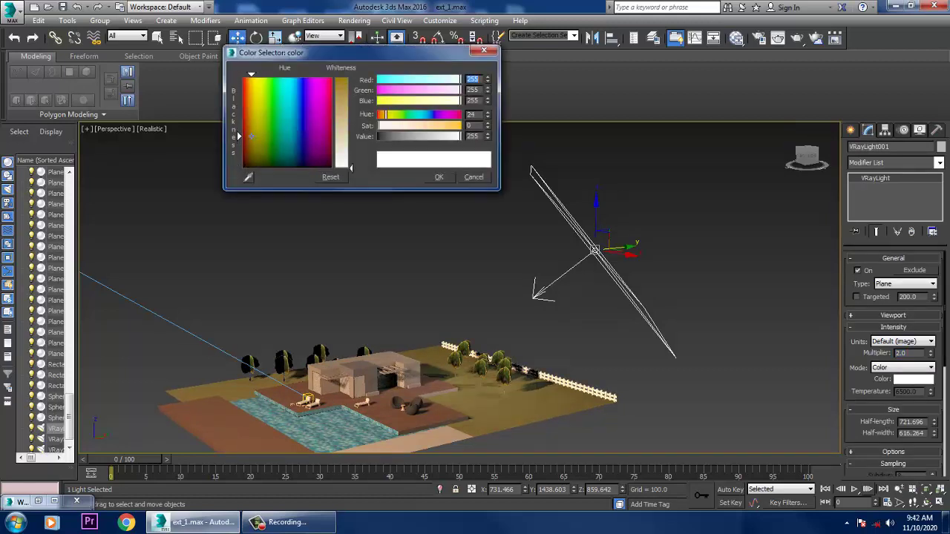
{"action": "left_click_drag", "start_coordinate": [351, 168], "coordinate": [350, 139]}
{"action": "left_click", "coordinate": [438, 176]}
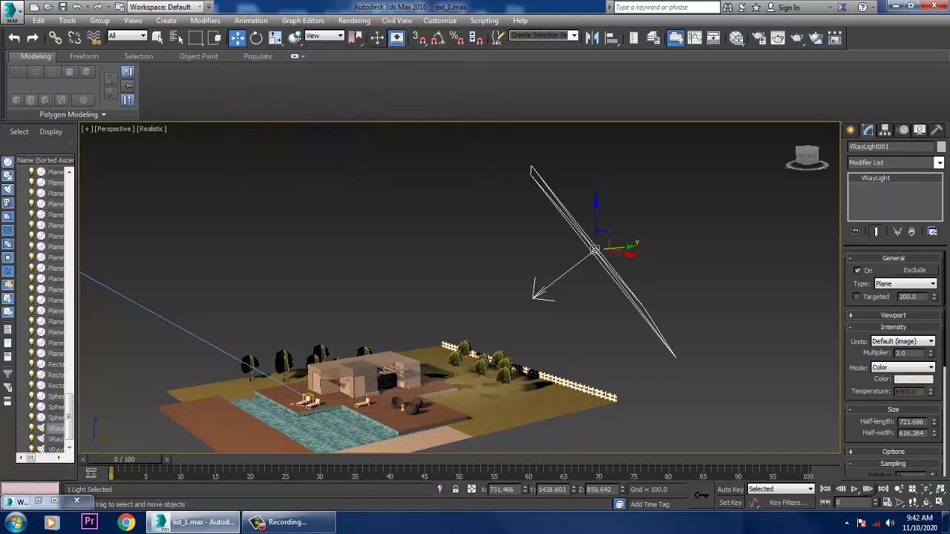
Step: Make the VRayLight invisible through its light options
{"action": "scroll", "coordinate": [895, 364], "scroll_direction": "down", "scroll_amount": 1}
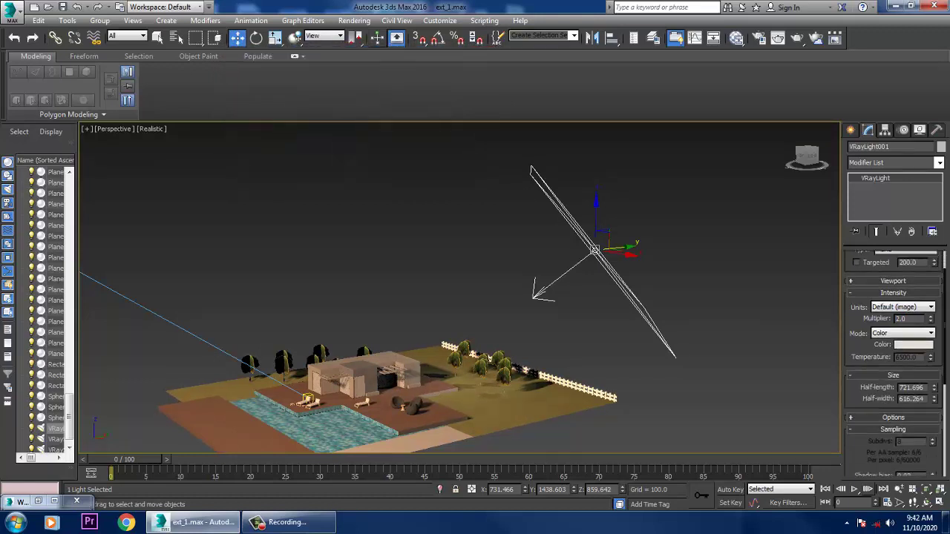
{"action": "left_click", "coordinate": [892, 417]}
{"action": "left_click", "coordinate": [853, 396]}
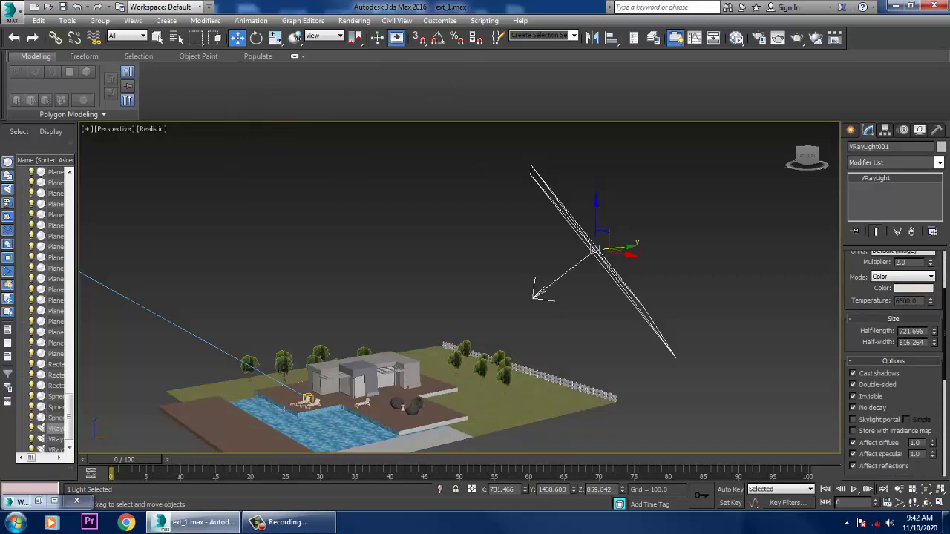
Step: Examine the lighting and shadows on the house, terrace and pool in the Perspective view
{"action": "scroll", "coordinate": [371, 415], "scroll_direction": "up", "scroll_amount": 10}
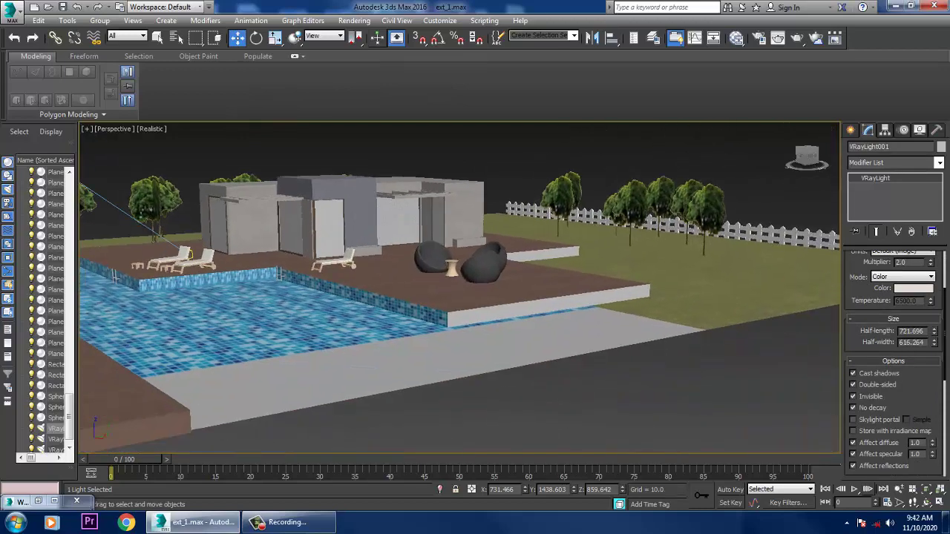
{"action": "middle_click_drag", "start_coordinate": [483, 265], "coordinate": [625, 264]}
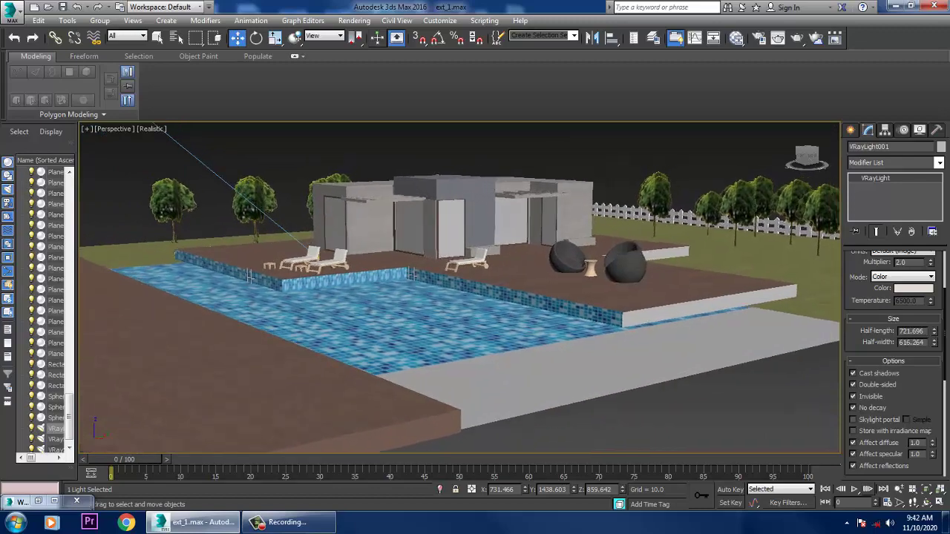
{"action": "middle_click_drag", "start_coordinate": [558, 250], "coordinate": [644, 215]}
{"action": "scroll", "coordinate": [583, 232], "scroll_direction": "up", "scroll_amount": 3}
{"action": "scroll", "coordinate": [644, 215], "scroll_direction": "down", "scroll_amount": 3}
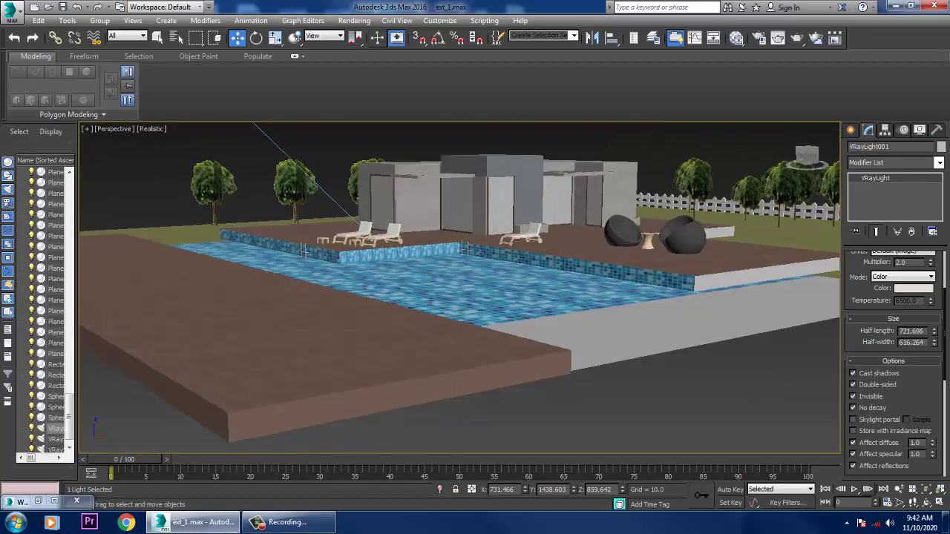
{"action": "scroll", "coordinate": [570, 260], "scroll_direction": "up", "scroll_amount": 2}
{"action": "scroll", "coordinate": [570, 259], "scroll_direction": "up", "scroll_amount": 4}
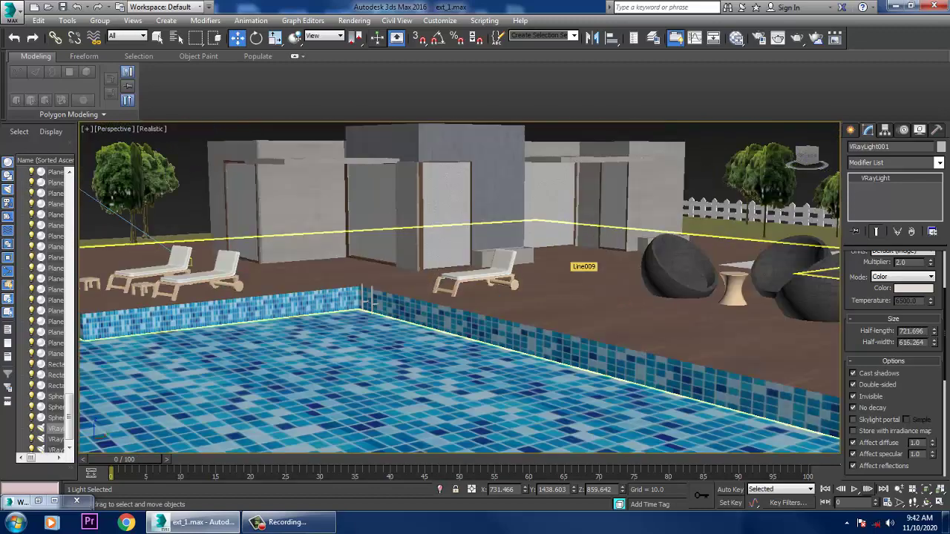
{"action": "middle_click_drag", "start_coordinate": [570, 260], "coordinate": [576, 257]}
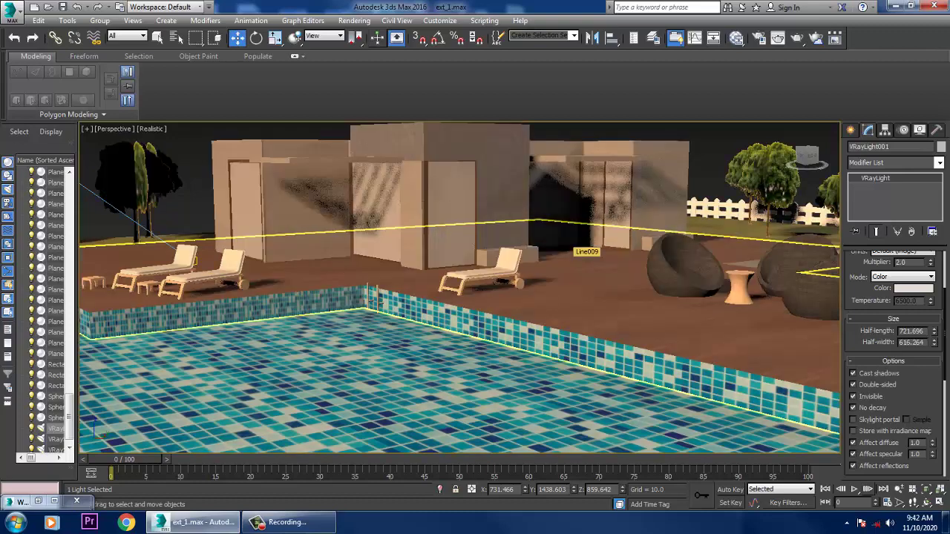
Step: Select the VRaySun and lighten its filter color to a paler warm tint
{"action": "scroll", "coordinate": [299, 285], "scroll_direction": "down", "scroll_amount": 8}
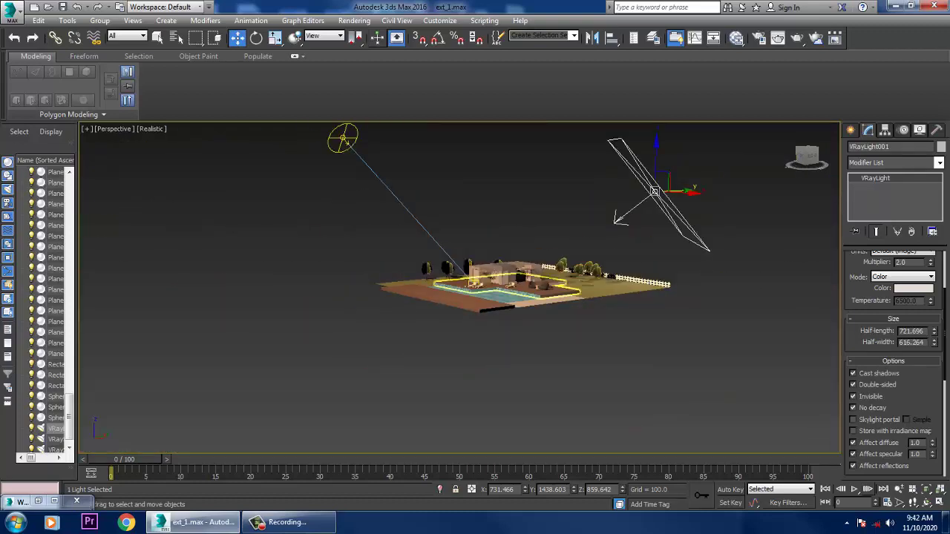
{"action": "left_click", "coordinate": [653, 191]}
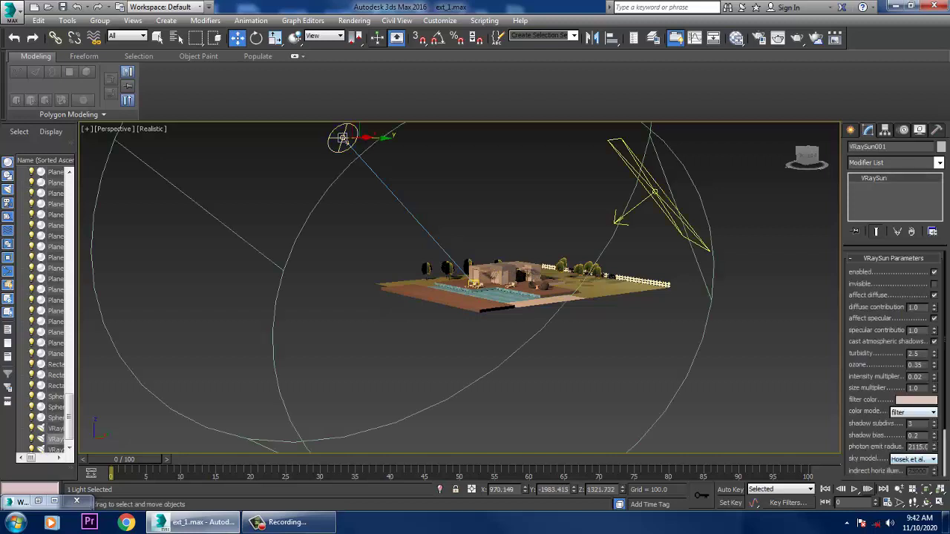
{"action": "left_click", "coordinate": [915, 400]}
{"action": "left_click_drag", "start_coordinate": [351, 121], "coordinate": [351, 135]}
{"action": "key", "text": "Return"}
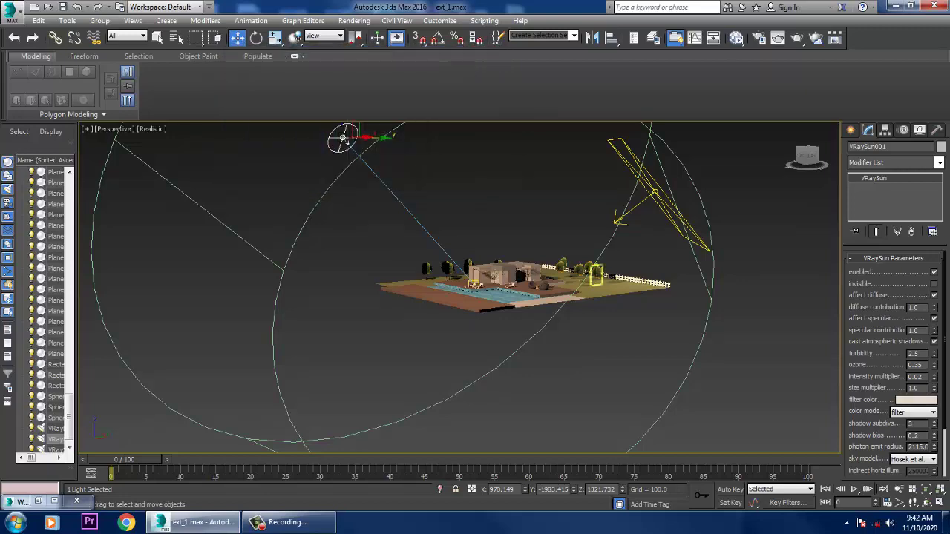
Step: Frame the house and pool, run a test render of the Perspective view, and stop it before closing the frame buffer
{"action": "scroll", "coordinate": [475, 297], "scroll_direction": "up", "scroll_amount": 12}
{"action": "middle_click_drag", "start_coordinate": [460, 297], "coordinate": [475, 312], "text": "alt"}
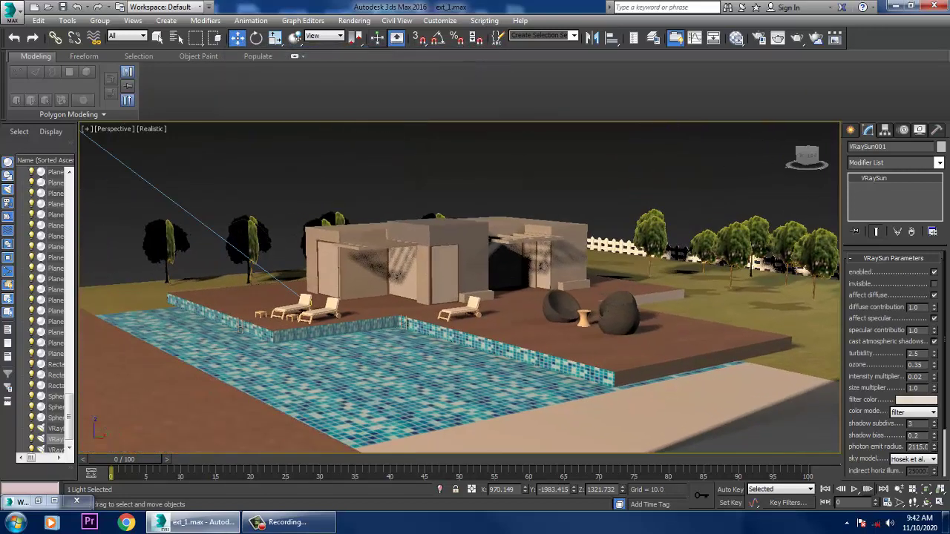
{"action": "scroll", "coordinate": [460, 289], "scroll_direction": "up", "scroll_amount": 8}
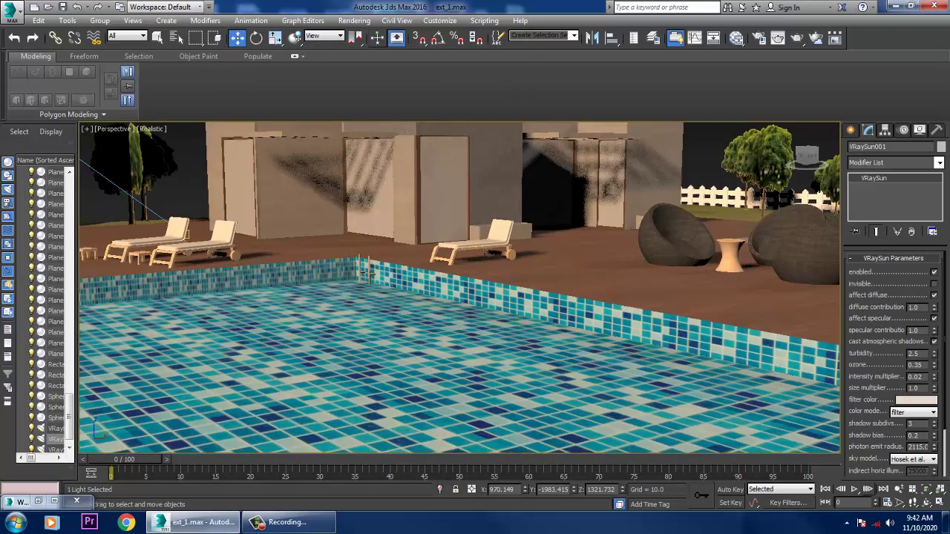
{"action": "middle_click_drag", "start_coordinate": [460, 289], "coordinate": [445, 293], "text": "alt"}
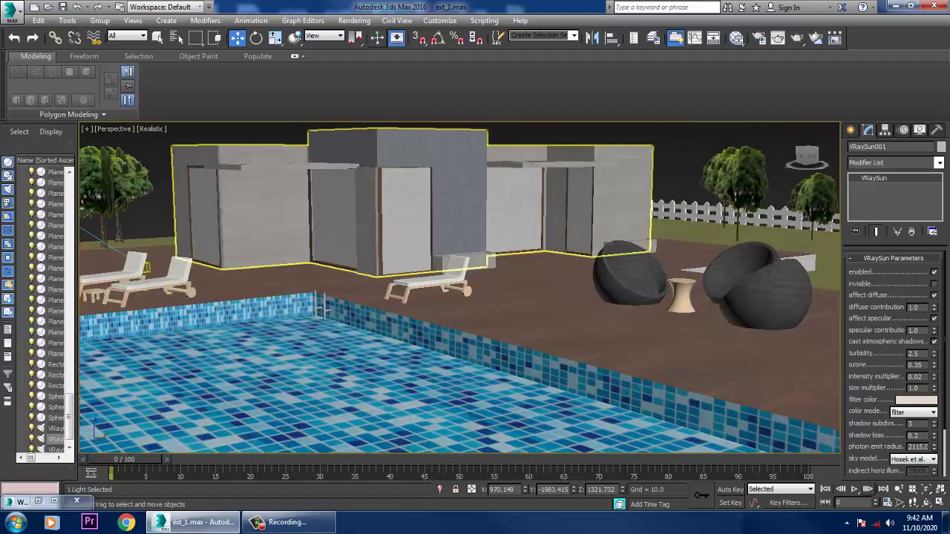
{"action": "left_click", "coordinate": [354, 20]}
{"action": "key", "text": "shift+q"}
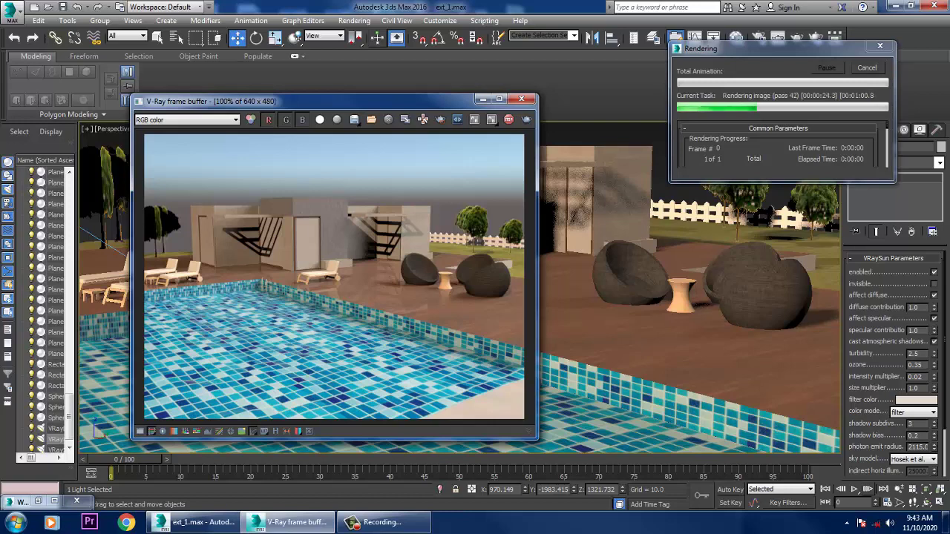
{"action": "left_click", "coordinate": [866, 68]}
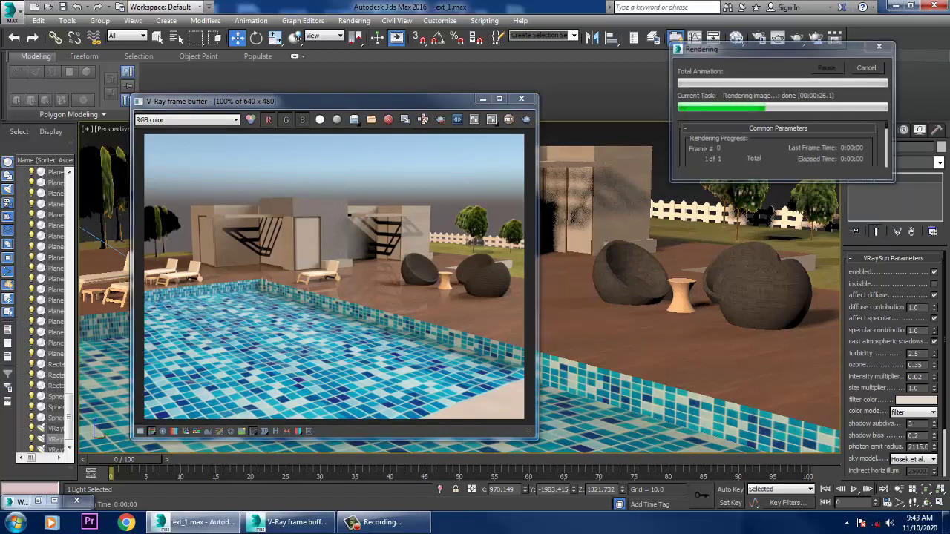
{"action": "left_click", "coordinate": [522, 99]}
Step: Select the VRayLight, turn off its shadow casting and move it along X to about 1146
{"action": "scroll", "coordinate": [583, 241], "scroll_direction": "down", "scroll_amount": 6}
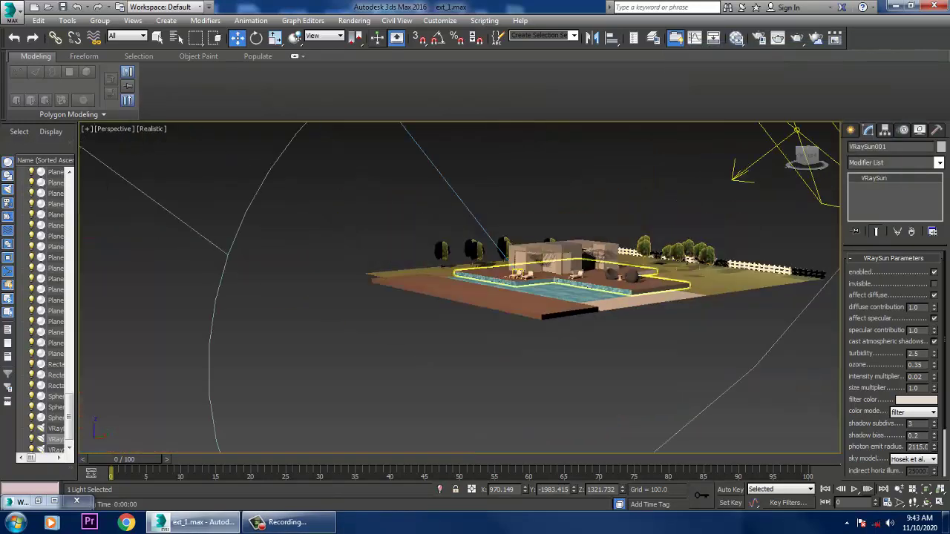
{"action": "middle_click_drag", "start_coordinate": [582, 242], "coordinate": [567, 389], "text": "alt"}
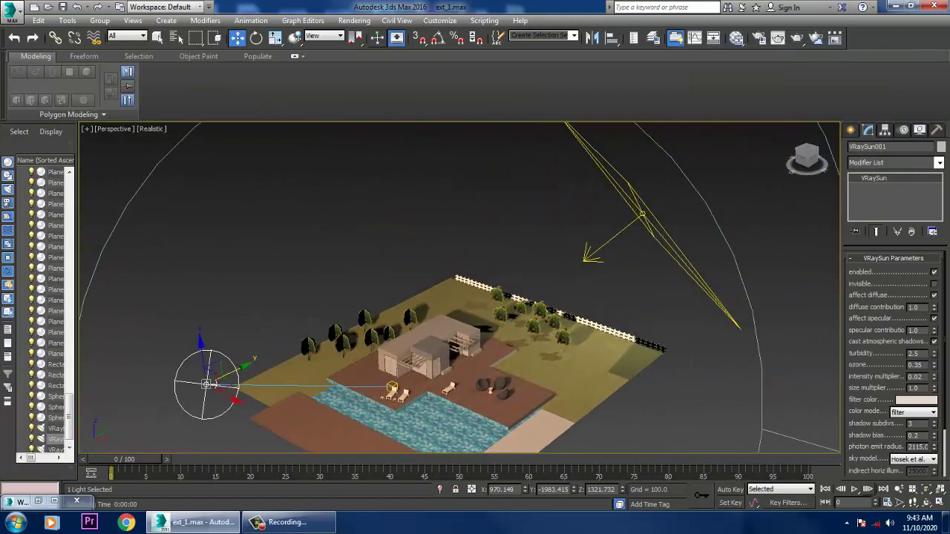
{"action": "left_click", "coordinate": [210, 385]}
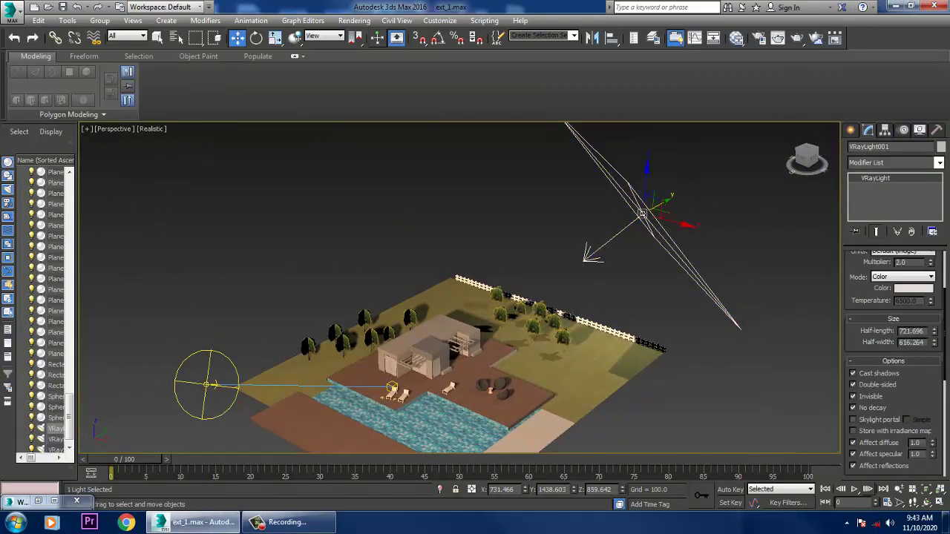
{"action": "middle_click_drag", "start_coordinate": [211, 385], "coordinate": [230, 412], "text": "alt"}
{"action": "left_click_drag", "start_coordinate": [652, 224], "coordinate": [719, 232]}
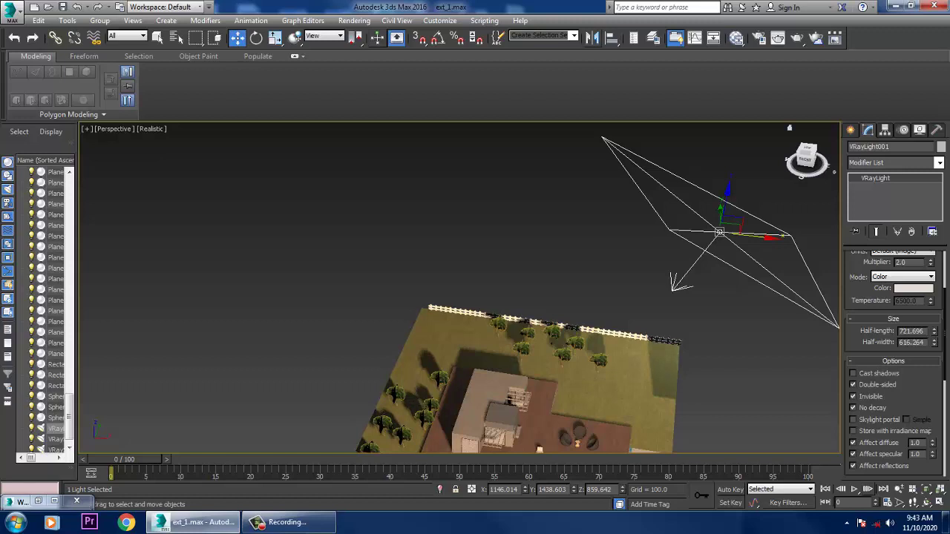
Step: Mirror the VRayLight across the X axis as a copy and move the copy along X to about -1011
{"action": "left_click", "coordinate": [592, 38]}
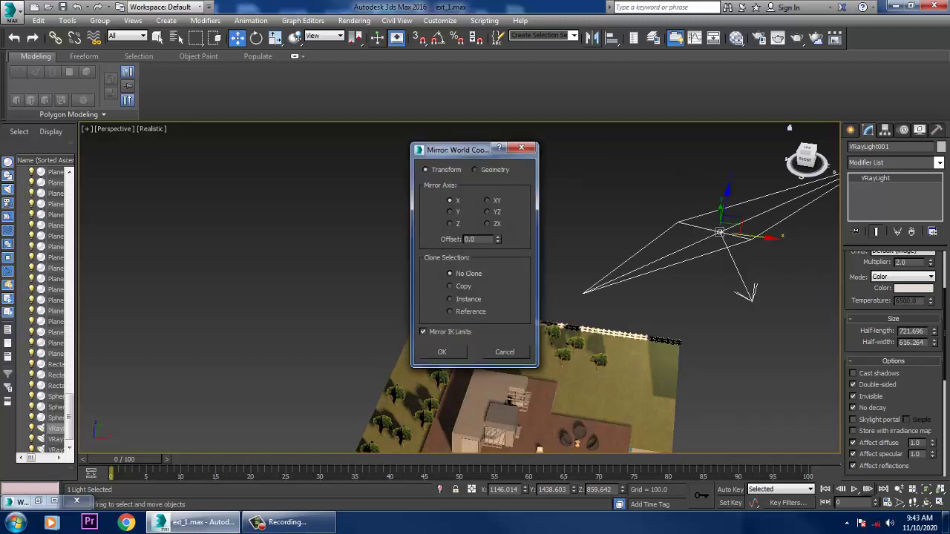
{"action": "left_click", "coordinate": [449, 286]}
{"action": "left_click", "coordinate": [442, 352]}
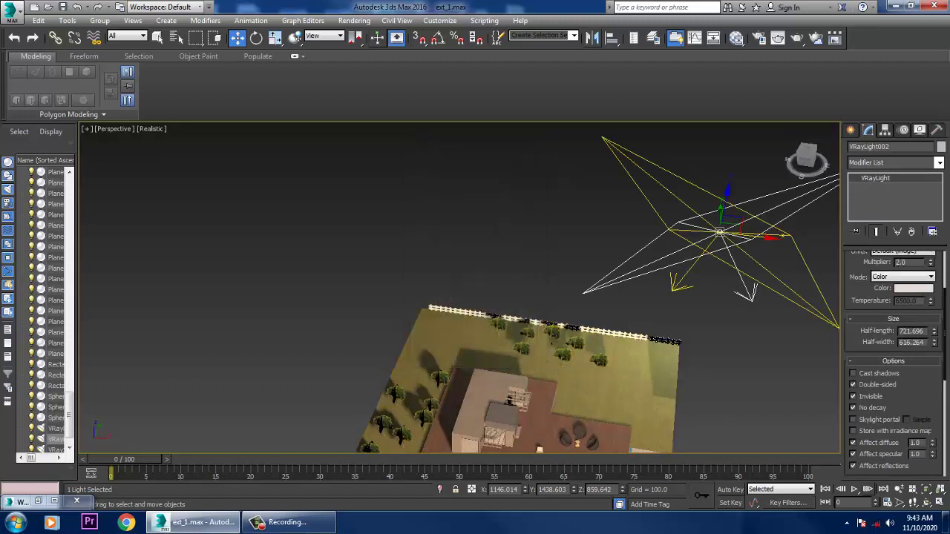
{"action": "left_click_drag", "start_coordinate": [764, 236], "coordinate": [432, 196]}
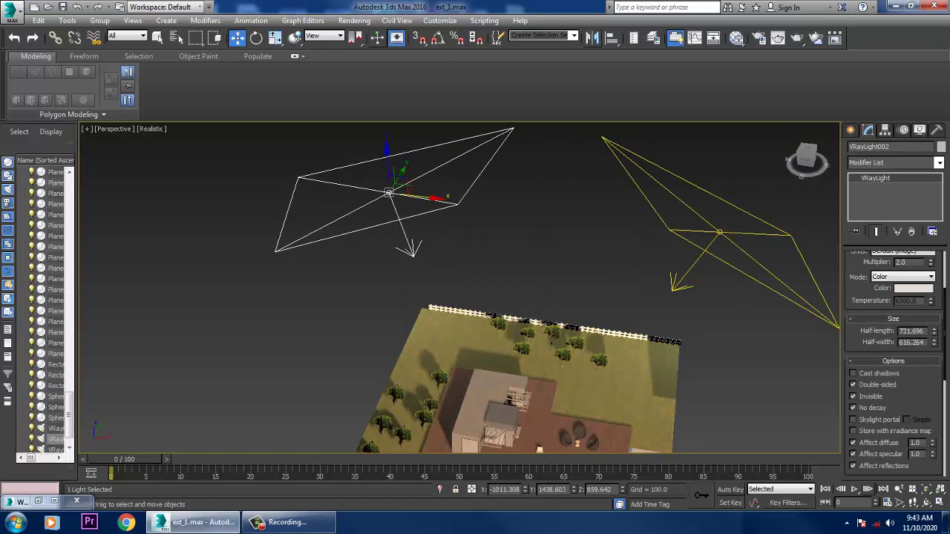
Step: Set the copied VRayLight's multiplier to 0.5 and move it nearer the house, to about Y 732 and Z 521
{"action": "scroll", "coordinate": [895, 364], "scroll_direction": "up", "scroll_amount": 2}
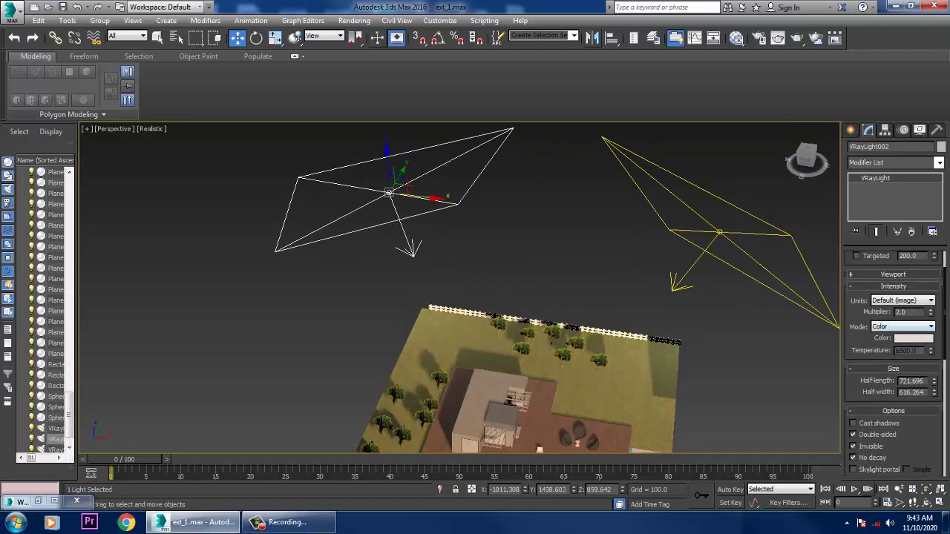
{"action": "key", "text": "Return"}
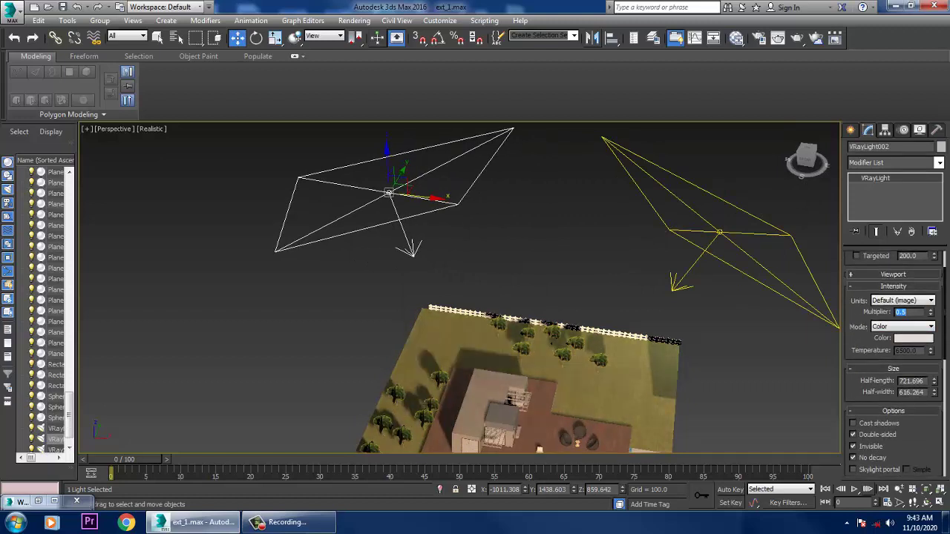
{"action": "middle_click_drag", "start_coordinate": [579, 297], "coordinate": [438, 256], "text": "alt"}
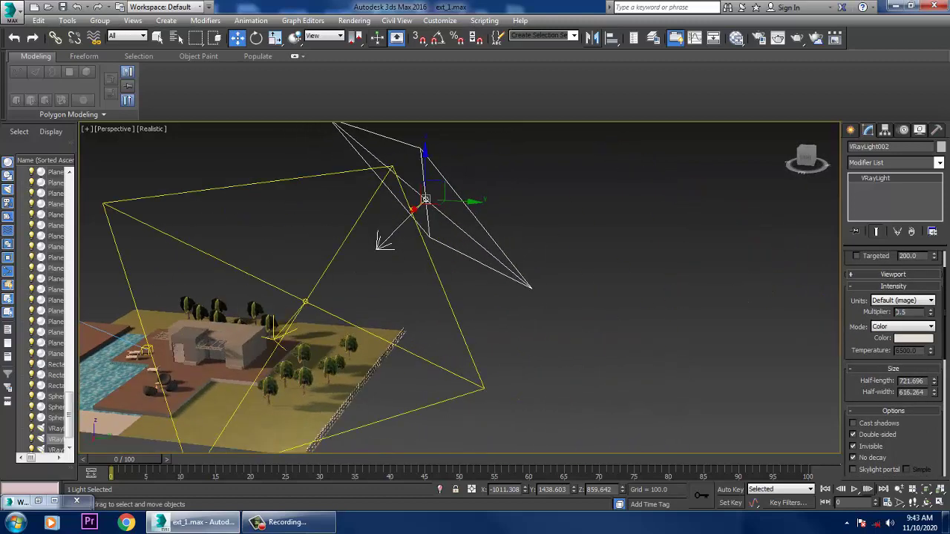
{"action": "left_click_drag", "start_coordinate": [453, 201], "coordinate": [382, 249]}
Step: Clear the VRaySky map from the environment background and minimize the environment settings
{"action": "middle_click_drag", "start_coordinate": [383, 248], "coordinate": [452, 241], "text": "alt"}
{"action": "scroll", "coordinate": [445, 327], "scroll_direction": "up", "scroll_amount": 5}
{"action": "middle_click_drag", "start_coordinate": [431, 364], "coordinate": [457, 249]}
{"action": "scroll", "coordinate": [415, 230], "scroll_direction": "up", "scroll_amount": 6}
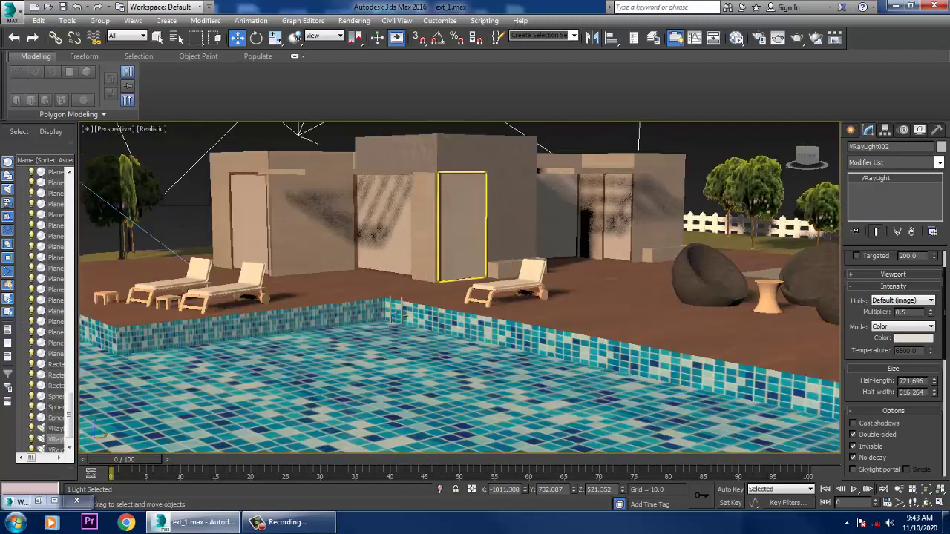
{"action": "scroll", "coordinate": [415, 230], "scroll_direction": "down", "scroll_amount": 6}
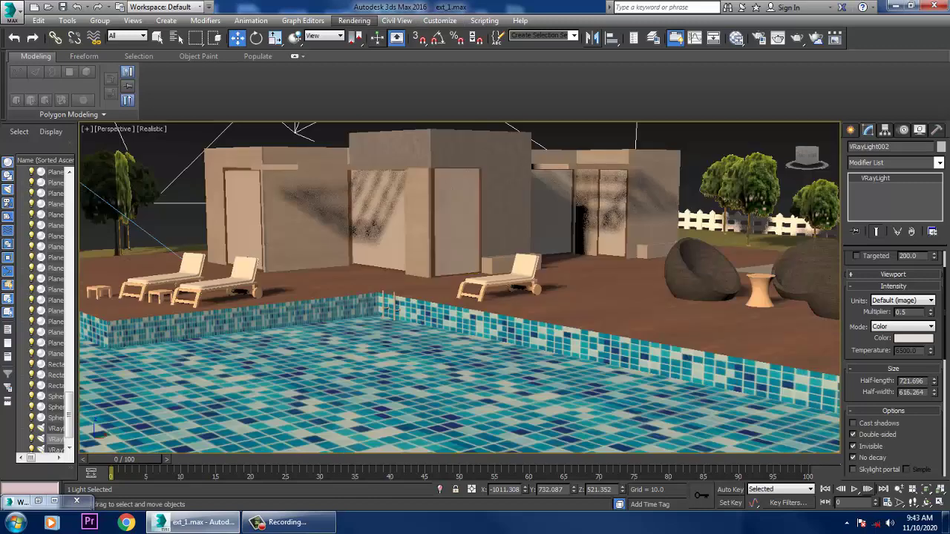
{"action": "left_click", "coordinate": [354, 20]}
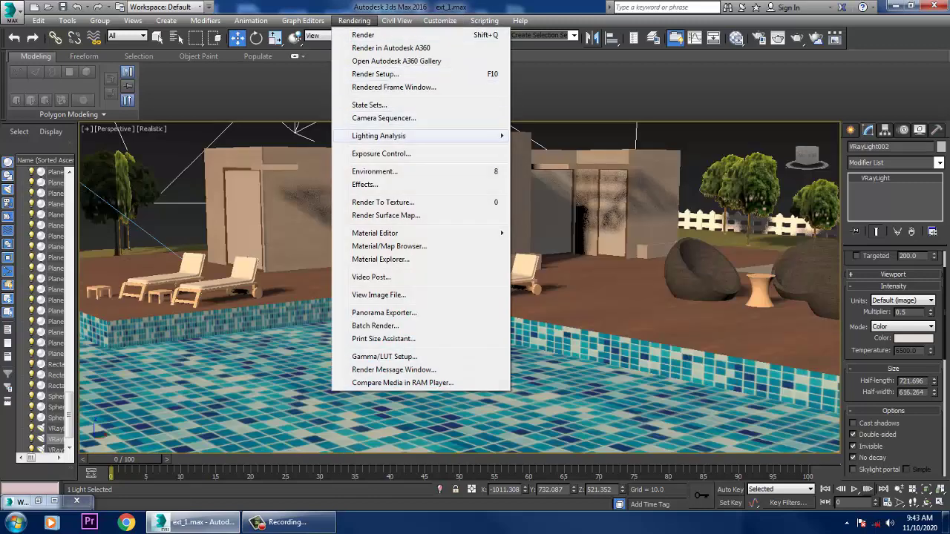
{"action": "left_click", "coordinate": [374, 172]}
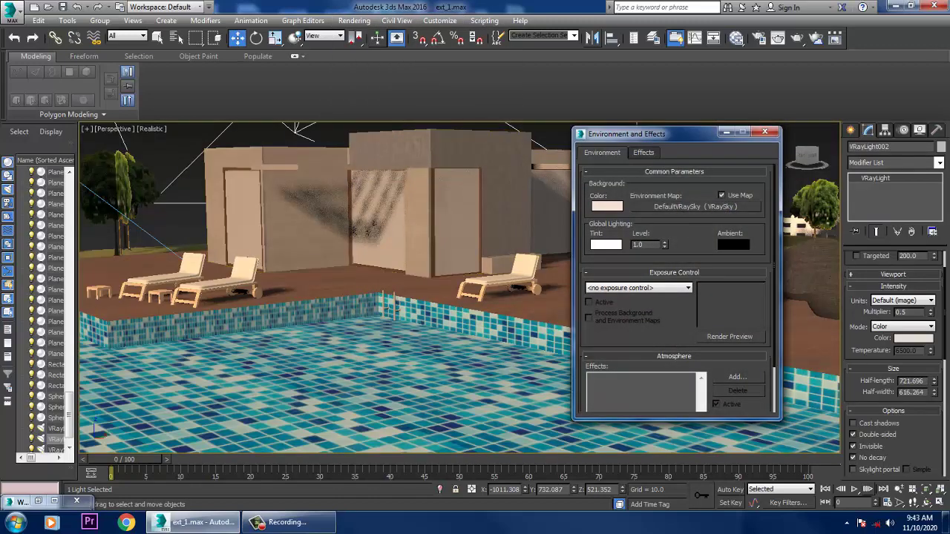
{"action": "right_click", "coordinate": [701, 207]}
{"action": "left_click", "coordinate": [730, 239]}
{"action": "left_click", "coordinate": [726, 131]}
Step: Test render the pool view with the plain background color, stopping it early and closing the frame buffer
{"action": "scroll", "coordinate": [510, 286], "scroll_direction": "down", "scroll_amount": 5}
{"action": "middle_click_drag", "start_coordinate": [510, 286], "coordinate": [500, 282]}
{"action": "scroll", "coordinate": [500, 283], "scroll_direction": "up", "scroll_amount": 3}
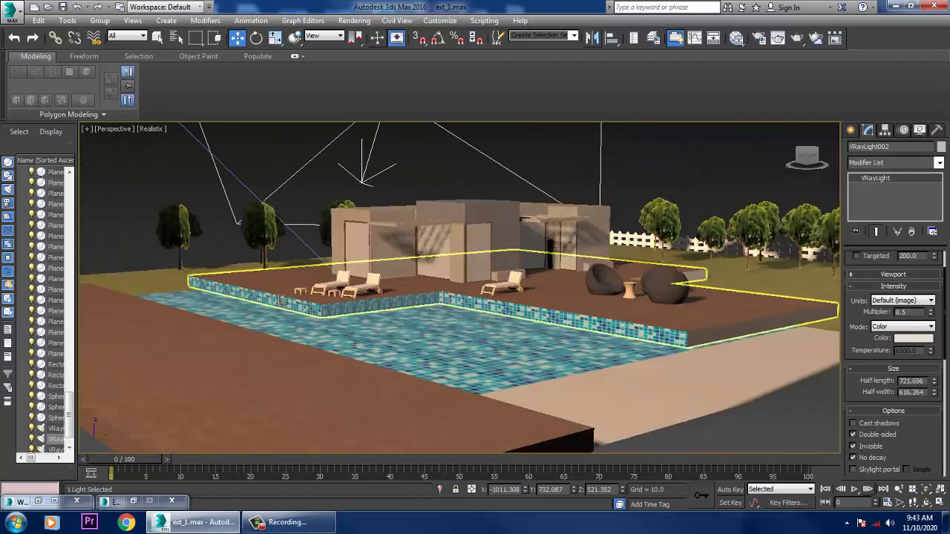
{"action": "scroll", "coordinate": [500, 283], "scroll_direction": "up", "scroll_amount": 3}
{"action": "left_click", "coordinate": [354, 21]}
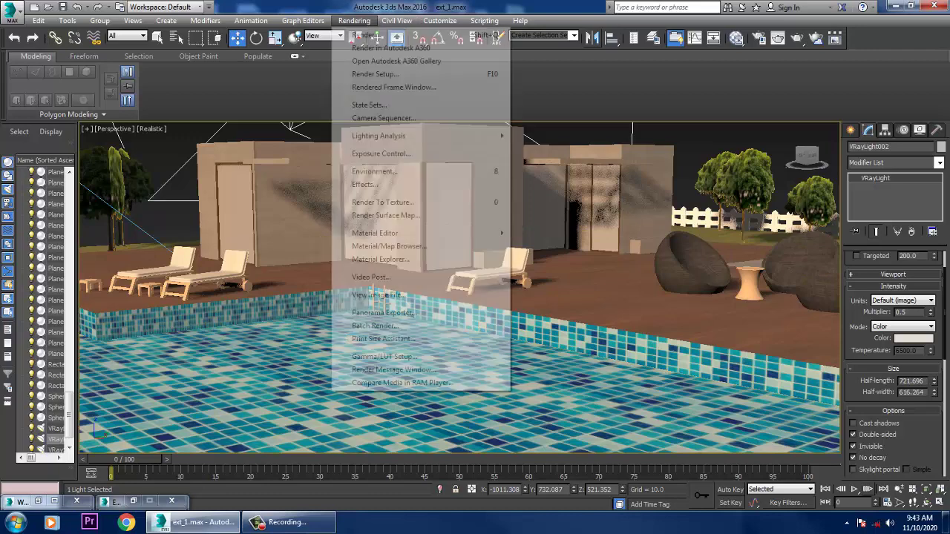
{"action": "left_click", "coordinate": [364, 34]}
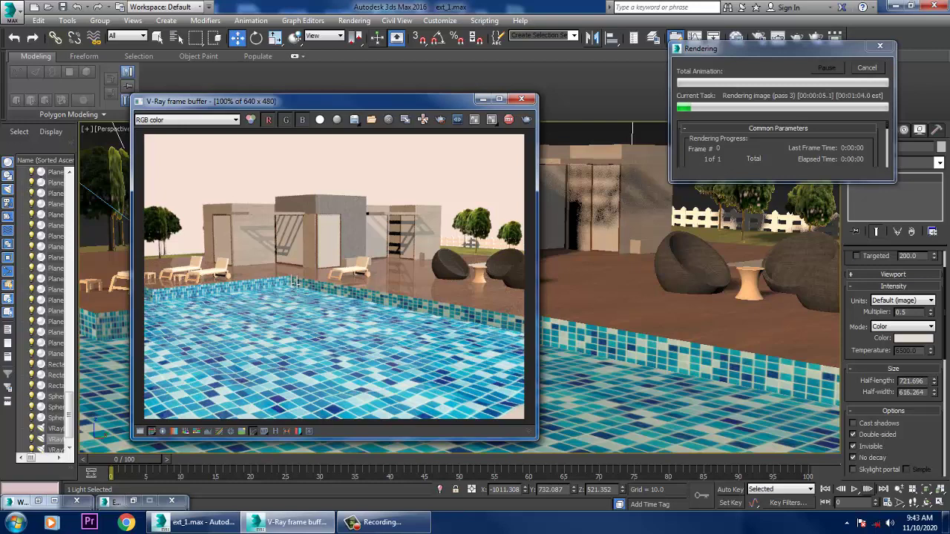
{"action": "left_click", "coordinate": [508, 120]}
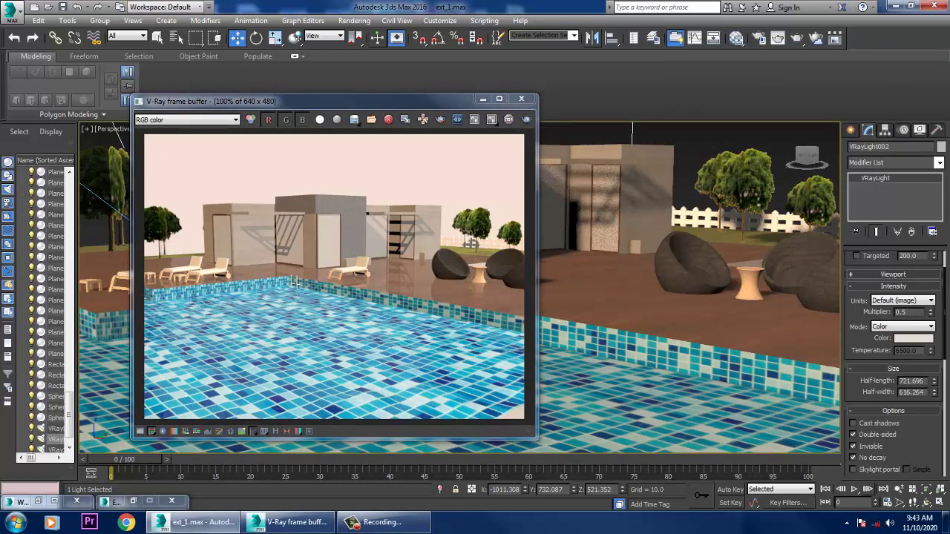
{"action": "left_click", "coordinate": [521, 98]}
Step: Select the VRaySun and set its intensity multiplier to 0.009
{"action": "scroll", "coordinate": [475, 282], "scroll_direction": "down", "scroll_amount": 5}
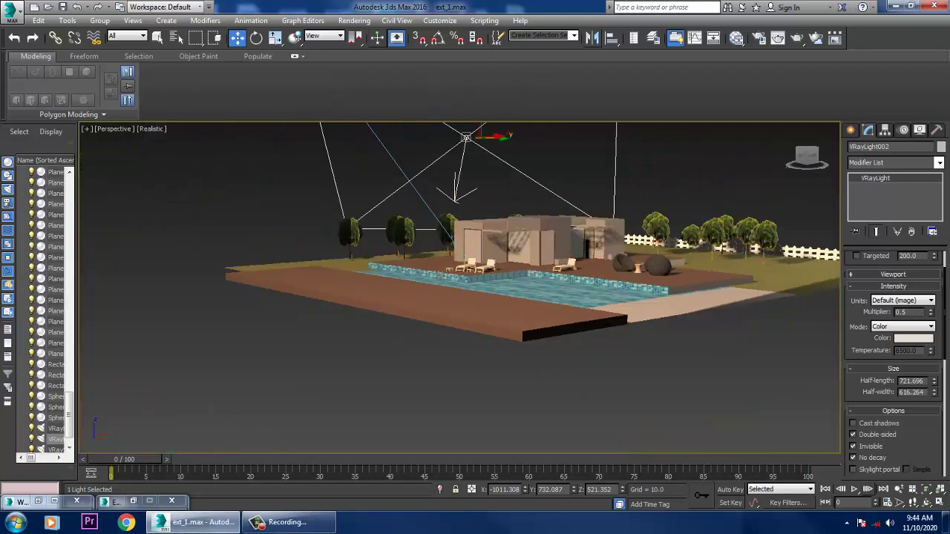
{"action": "key", "text": "z"}
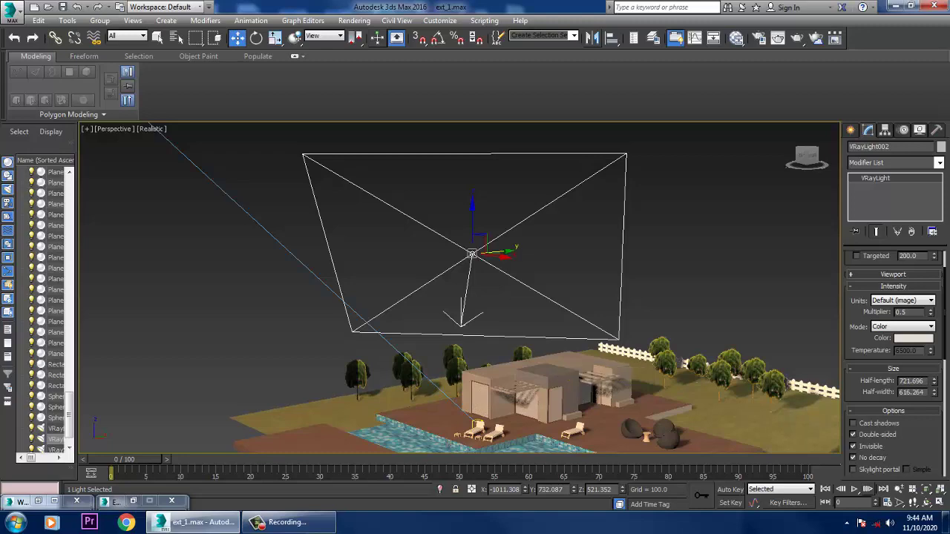
{"action": "left_click", "coordinate": [354, 20]}
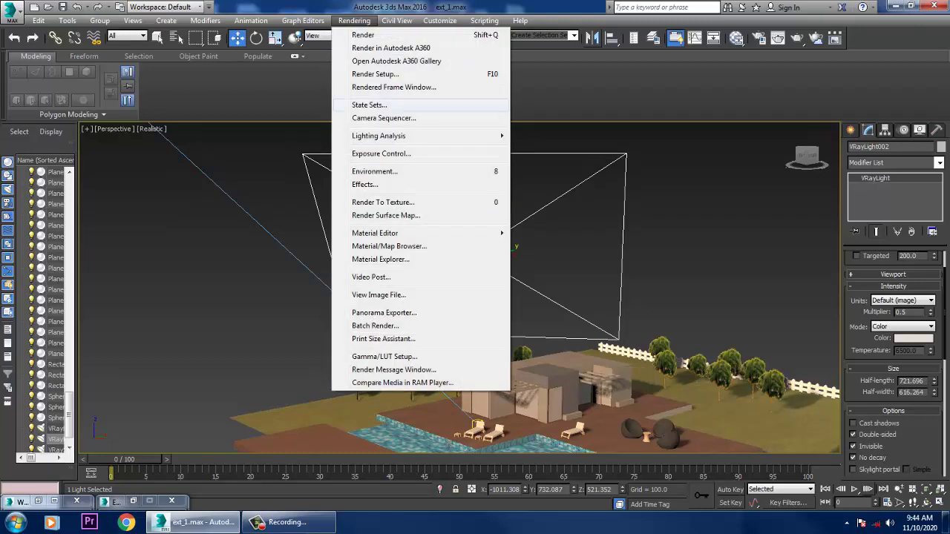
{"action": "left_click", "coordinate": [319, 300]}
{"action": "scroll", "coordinate": [319, 299], "scroll_direction": "down", "scroll_amount": 7}
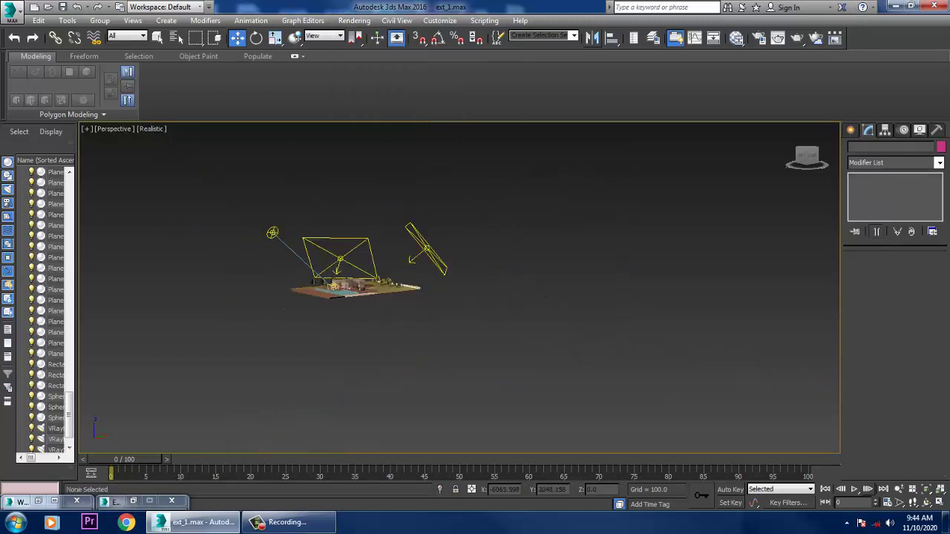
{"action": "left_click", "coordinate": [287, 270]}
{"action": "scroll", "coordinate": [287, 270], "scroll_direction": "up", "scroll_amount": 5}
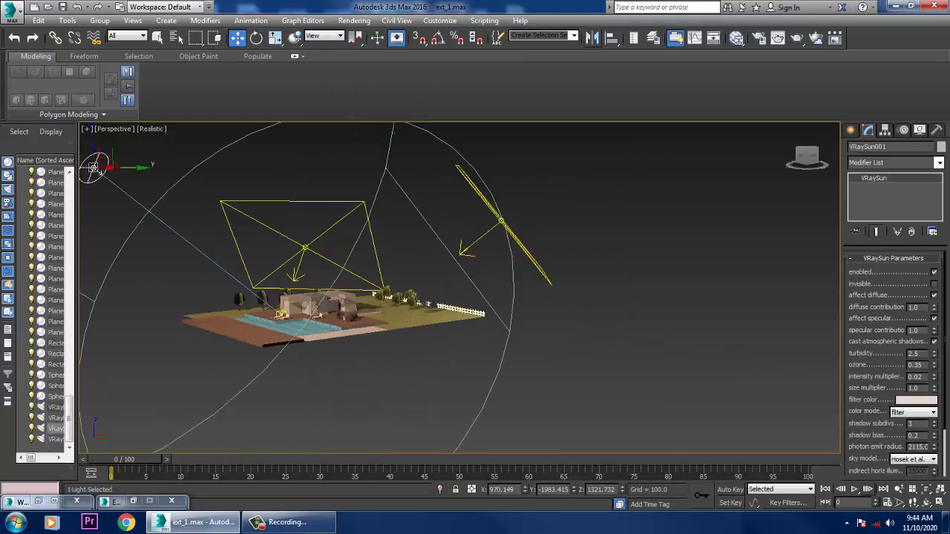
{"action": "double_click", "coordinate": [915, 376]}
{"action": "type", "text": "0.1"}
{"action": "key", "text": "Return"}
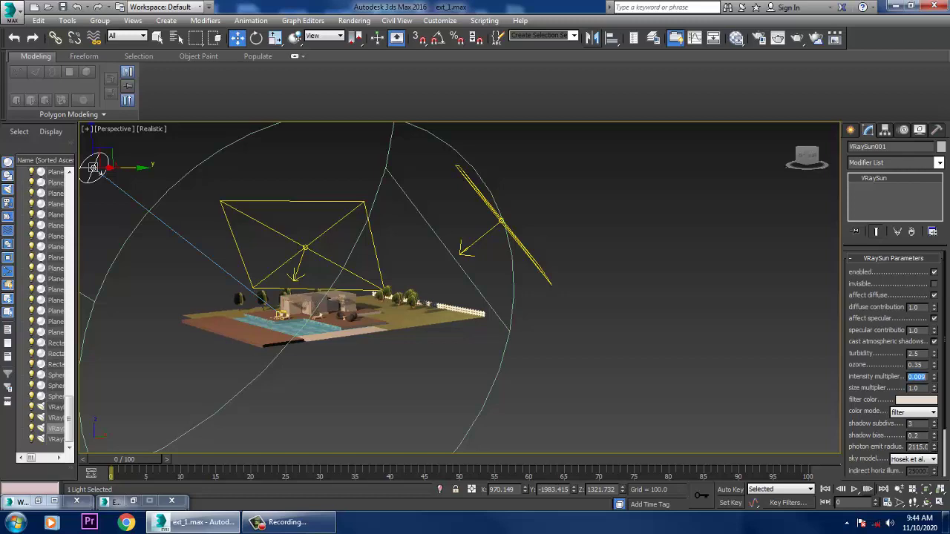
Step: Render a quick preview of the pool house with the dimmed sun, cancel it and close the frame buffer
{"action": "scroll", "coordinate": [319, 312], "scroll_direction": "up", "scroll_amount": 10}
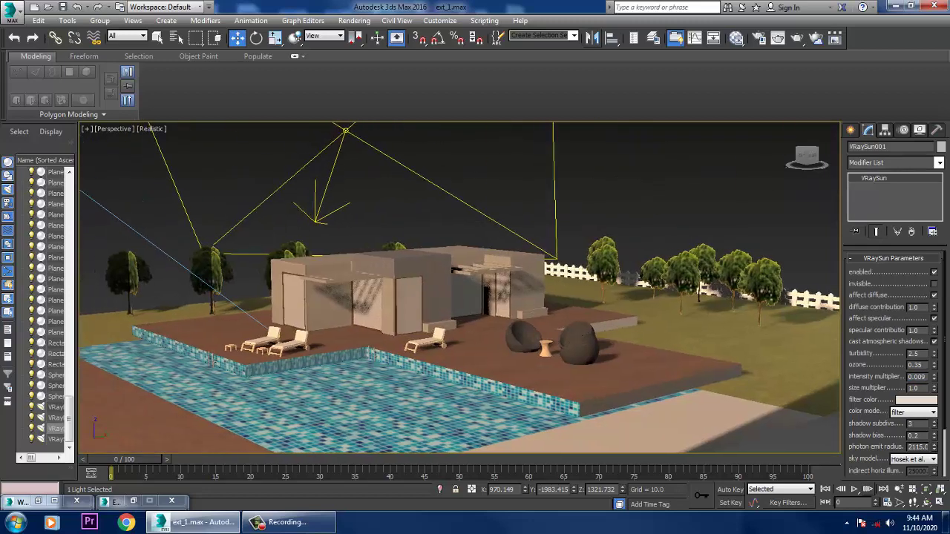
{"action": "scroll", "coordinate": [367, 345], "scroll_direction": "up", "scroll_amount": 4}
{"action": "left_click", "coordinate": [354, 20]}
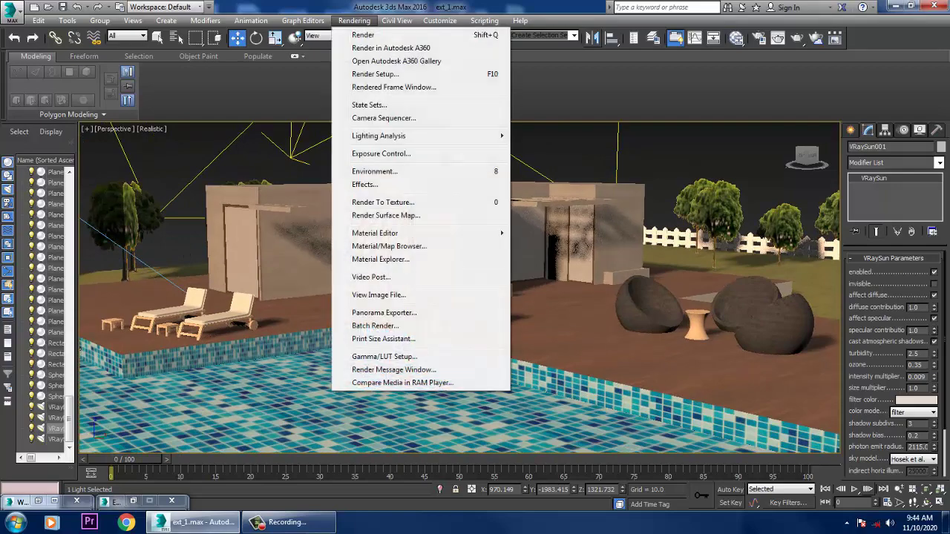
{"action": "left_click", "coordinate": [378, 34]}
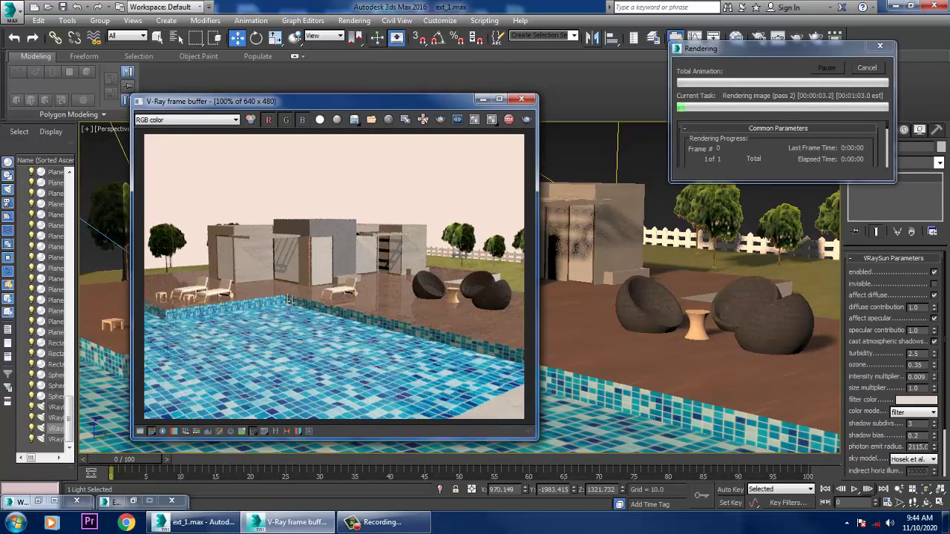
{"action": "key", "text": "Escape"}
{"action": "left_click", "coordinate": [522, 99]}
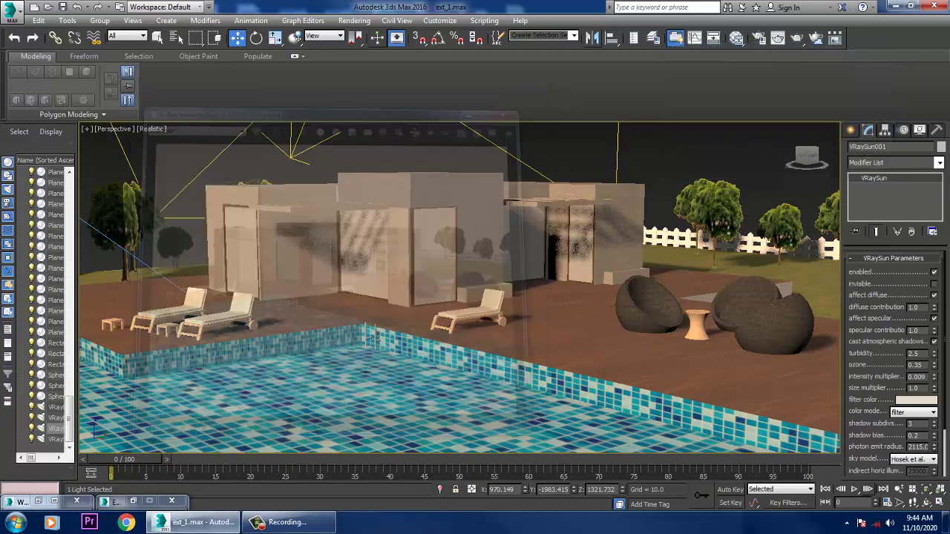
Step: Select the pool house's glass panel, inspect the scene's material nodes and the VRayMtl Material #161 parameters, and put the Slate Material Editor away
{"action": "left_click", "coordinate": [434, 252]}
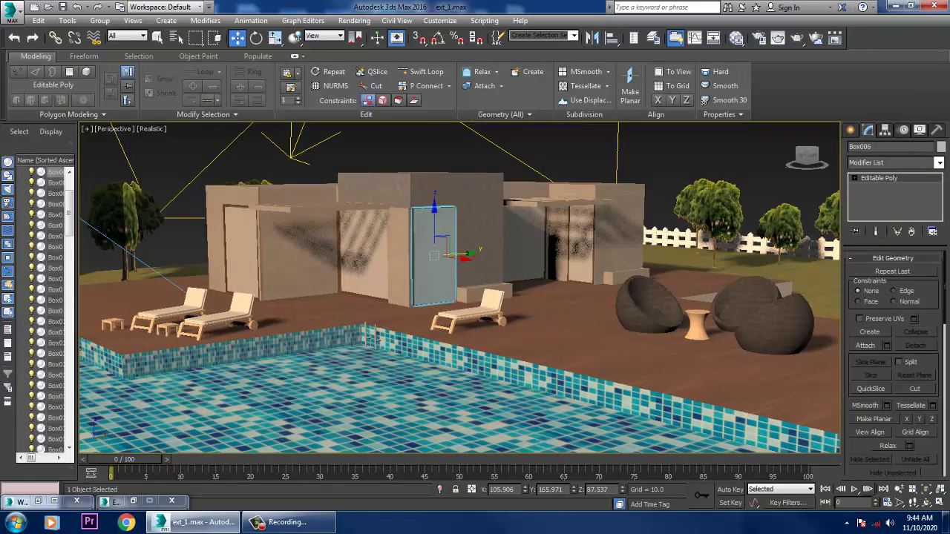
{"action": "left_click", "coordinate": [736, 37]}
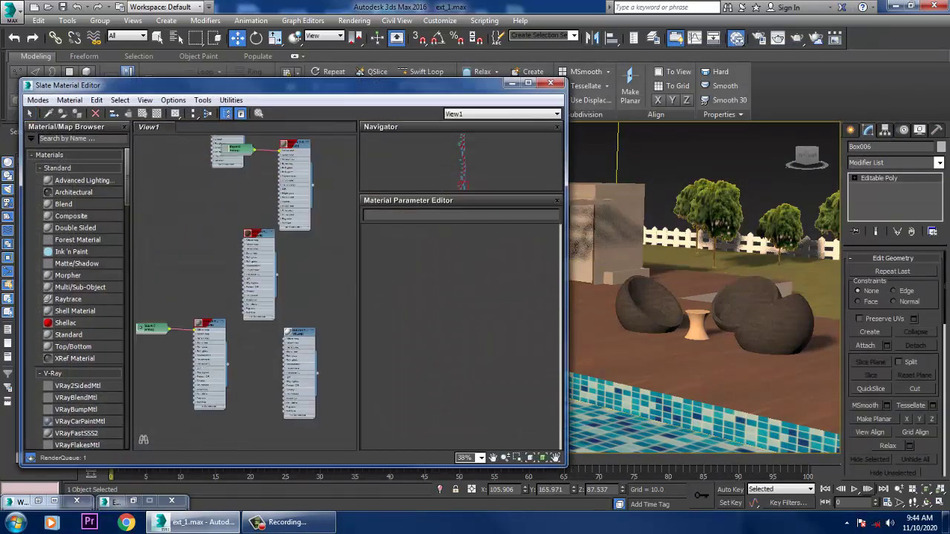
{"action": "middle_click_drag", "start_coordinate": [287, 186], "coordinate": [279, 298]}
{"action": "scroll", "coordinate": [279, 298], "scroll_direction": "up", "scroll_amount": 3}
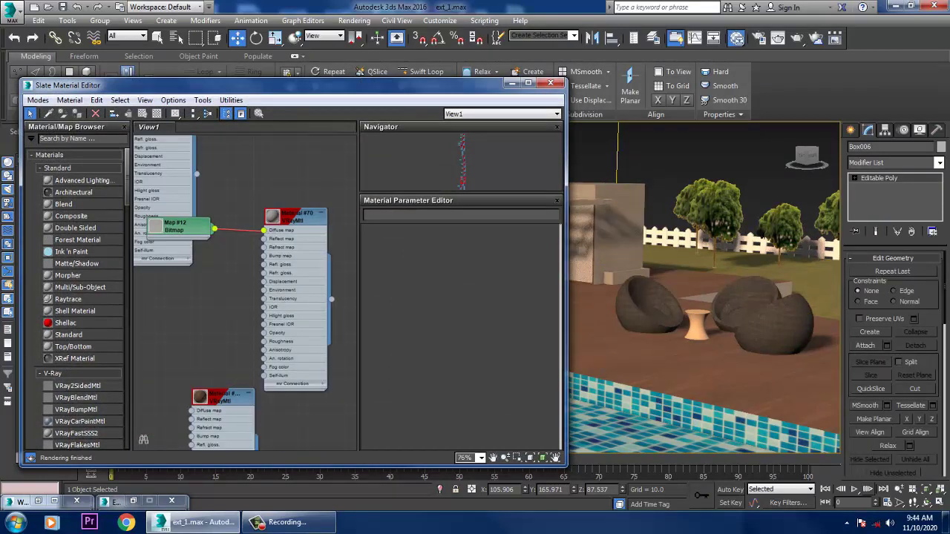
{"action": "middle_click_drag", "start_coordinate": [286, 341], "coordinate": [292, 363]}
{"action": "middle_click_drag", "start_coordinate": [267, 201], "coordinate": [287, 329]}
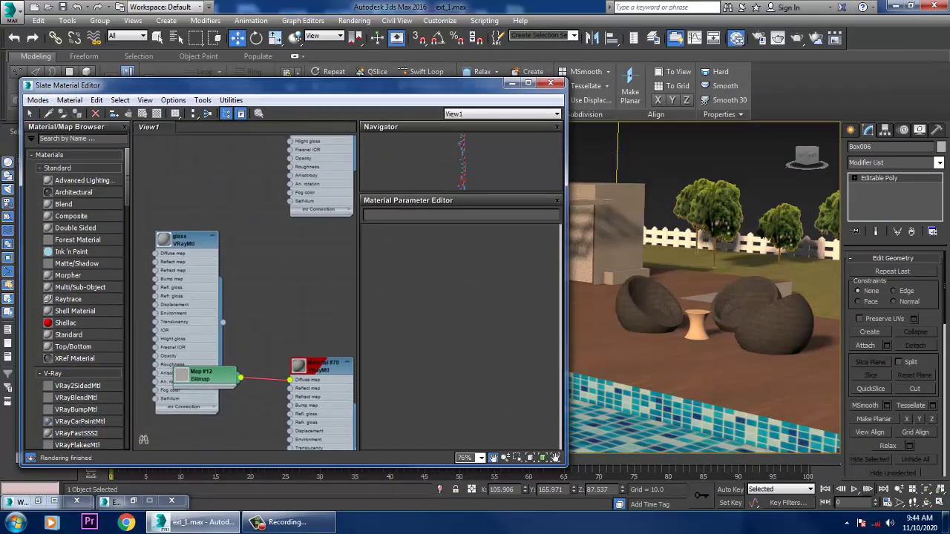
{"action": "middle_click_drag", "start_coordinate": [279, 392], "coordinate": [303, 146]}
{"action": "middle_click_drag", "start_coordinate": [256, 378], "coordinate": [298, 166]}
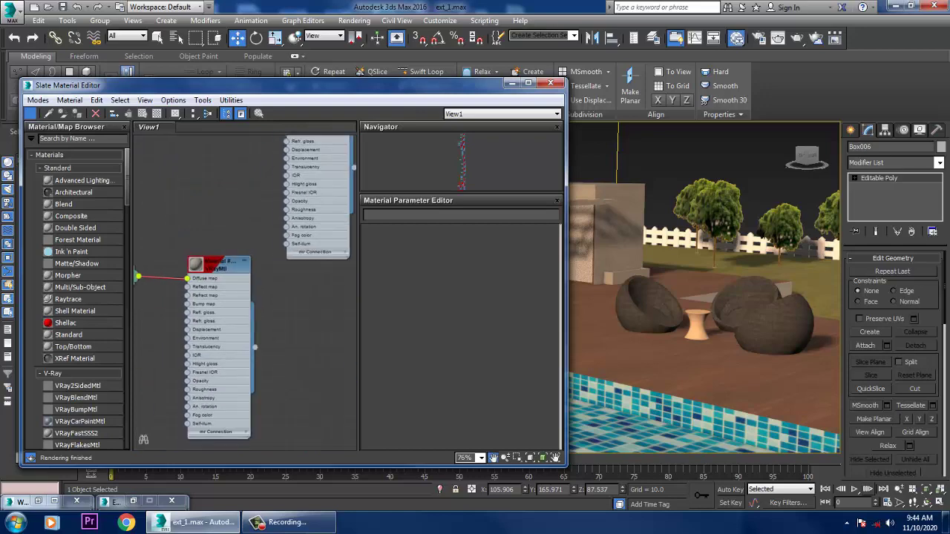
{"action": "double_click", "coordinate": [221, 266]}
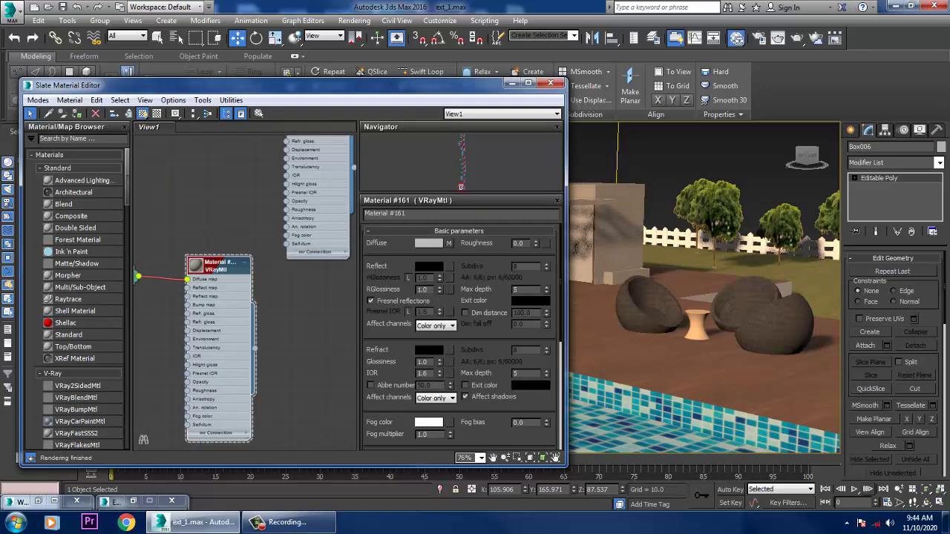
{"action": "middle_click_drag", "start_coordinate": [245, 333], "coordinate": [218, 393]}
{"action": "middle_click_drag", "start_coordinate": [245, 245], "coordinate": [252, 372]}
{"action": "key", "text": "m"}
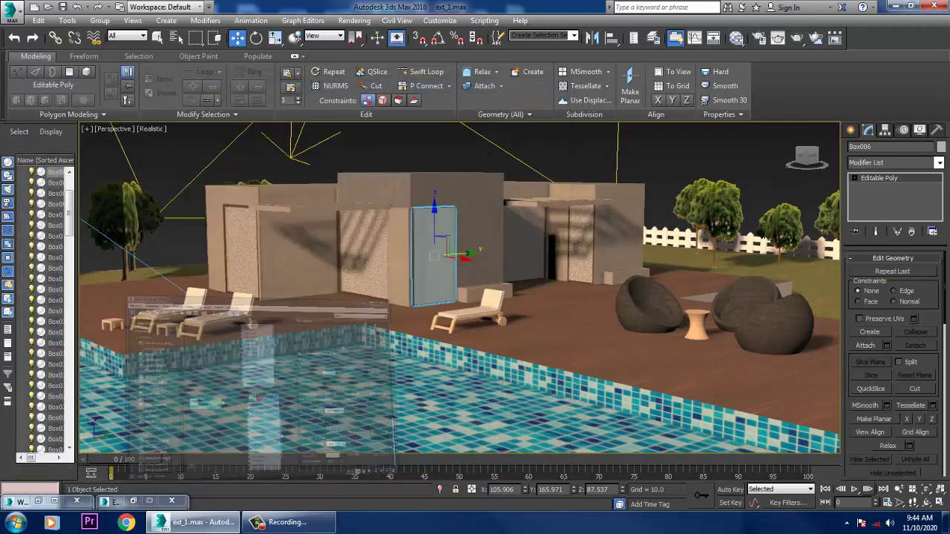
Step: Open the V-Ray section of the render setup and expand the Global switches and Global DMC settings
{"action": "scroll", "coordinate": [631, 327], "scroll_direction": "down", "scroll_amount": 5}
{"action": "middle_click_drag", "start_coordinate": [460, 289], "coordinate": [452, 245], "text": "alt"}
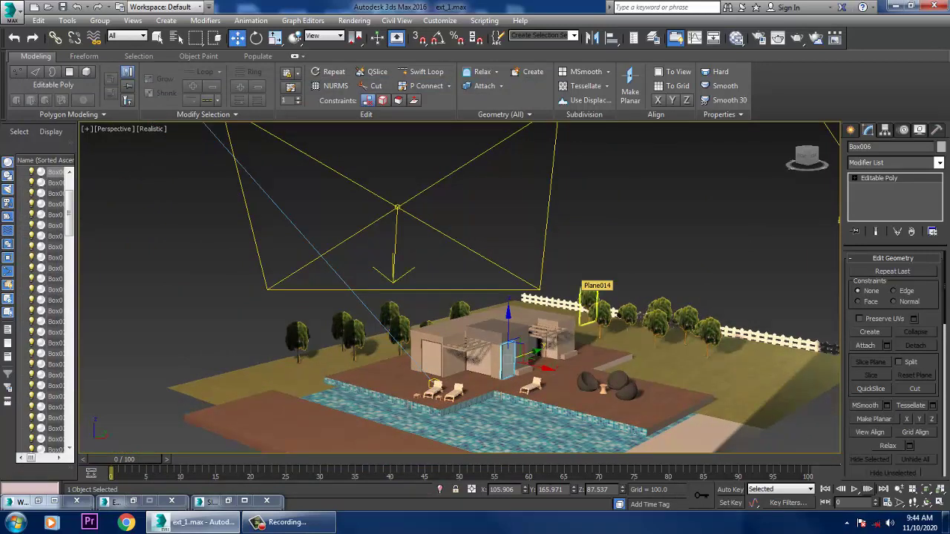
{"action": "scroll", "coordinate": [690, 304], "scroll_direction": "down", "scroll_amount": 8}
{"action": "scroll", "coordinate": [690, 305], "scroll_direction": "up", "scroll_amount": 3}
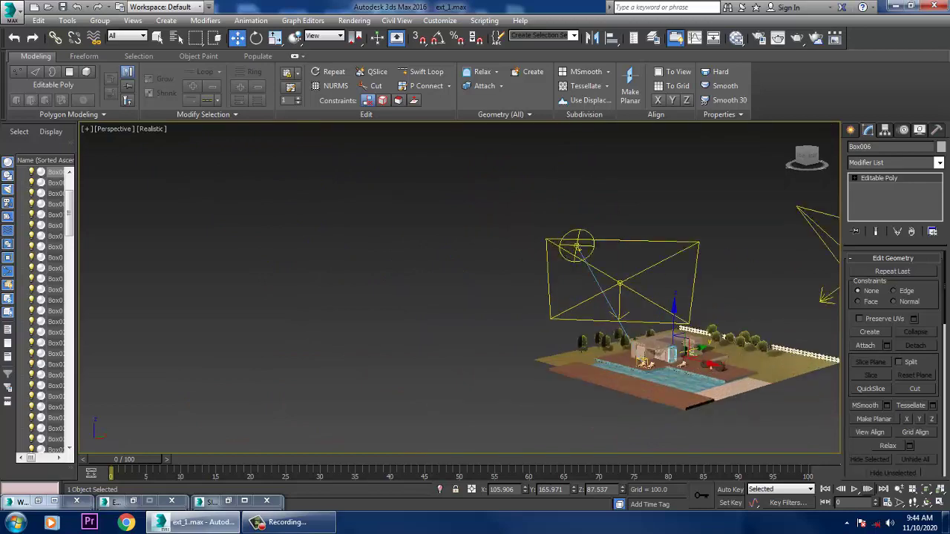
{"action": "middle_click_drag", "start_coordinate": [653, 311], "coordinate": [483, 289], "text": "alt"}
{"action": "scroll", "coordinate": [534, 297], "scroll_direction": "up", "scroll_amount": 3}
{"action": "left_click", "coordinate": [354, 20]}
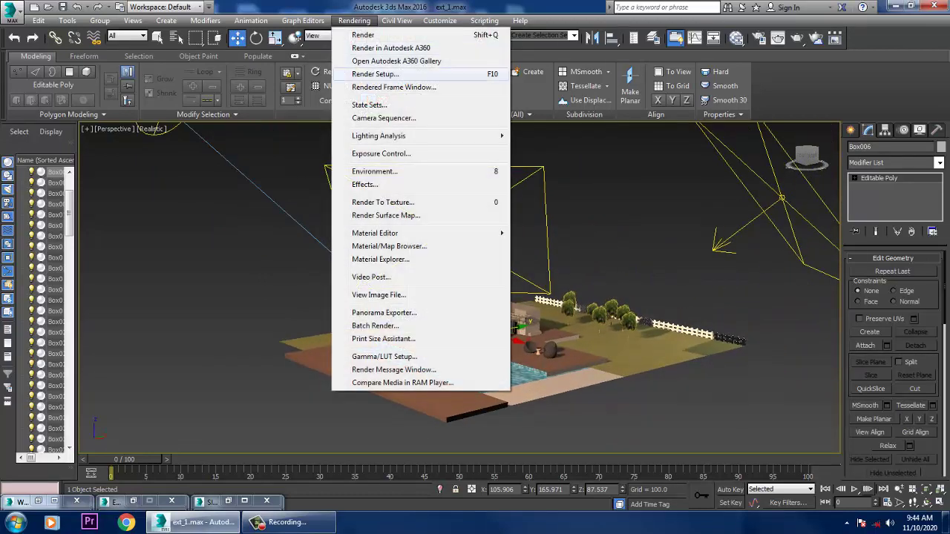
{"action": "left_click", "coordinate": [374, 75]}
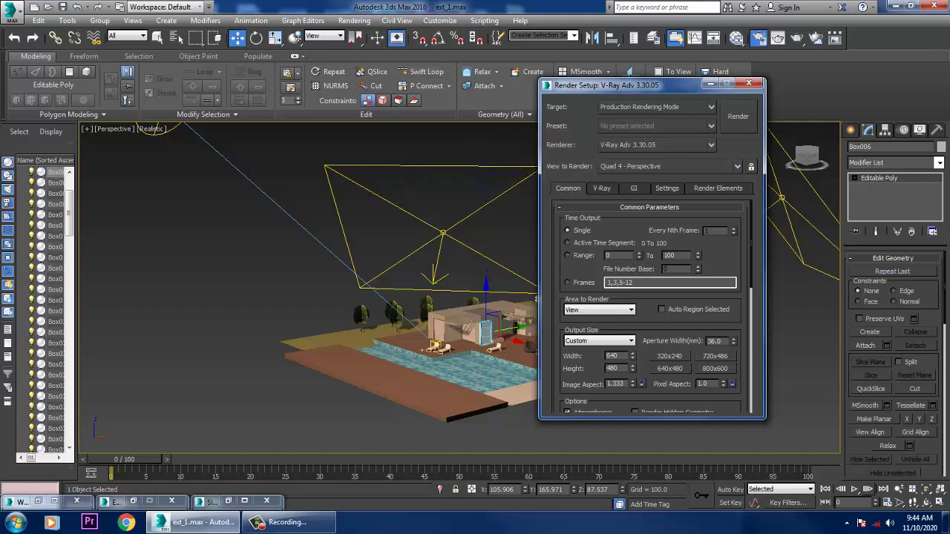
{"action": "left_click", "coordinate": [602, 188]}
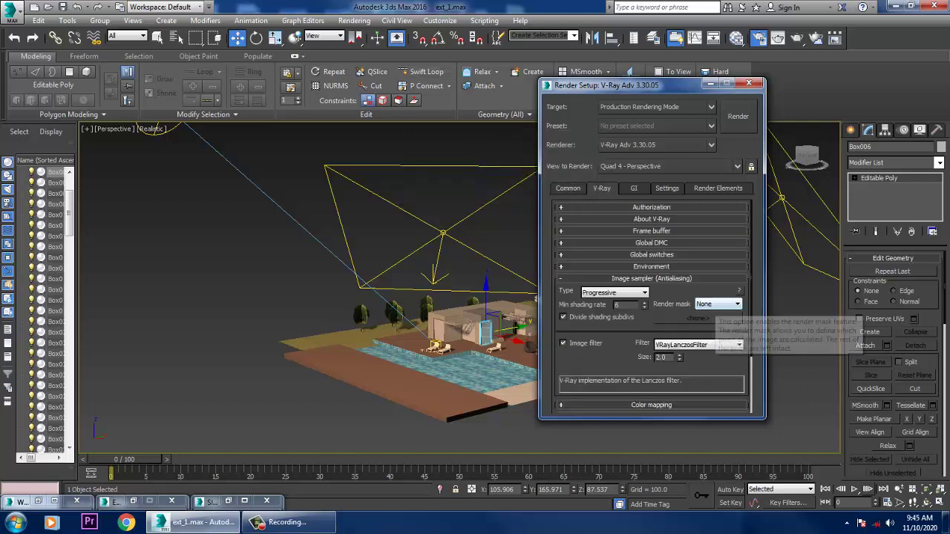
{"action": "left_click", "coordinate": [651, 255]}
{"action": "left_click", "coordinate": [652, 242]}
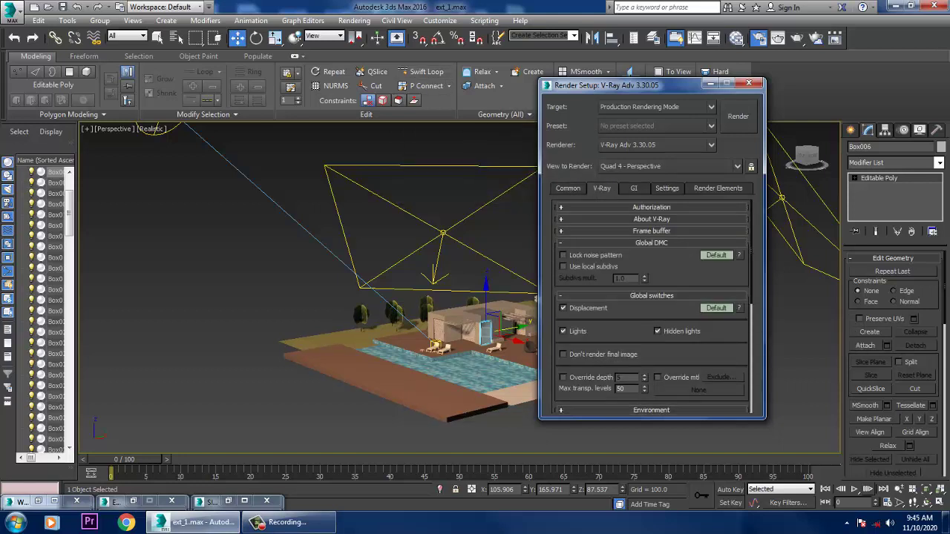
Step: Switch the Global DMC settings from Default to Advanced mode
{"action": "left_click", "coordinate": [716, 255]}
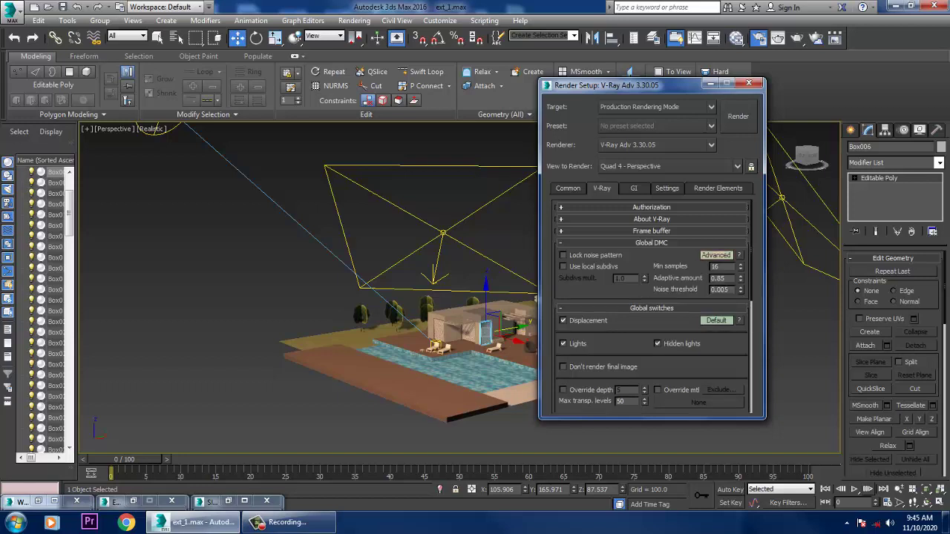
{"action": "left_click", "coordinate": [716, 254]}
{"action": "left_click", "coordinate": [716, 254]}
{"action": "left_click", "coordinate": [716, 254]}
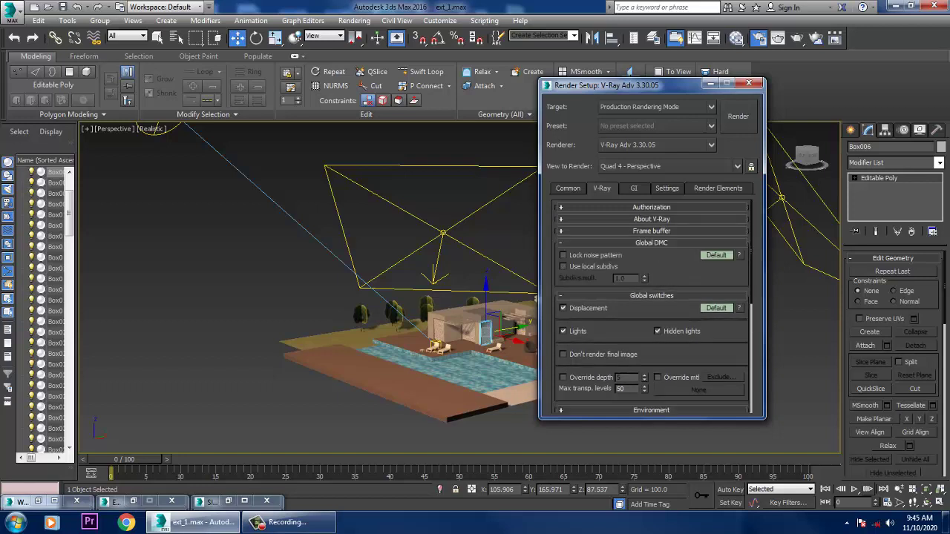
{"action": "left_click", "coordinate": [716, 254]}
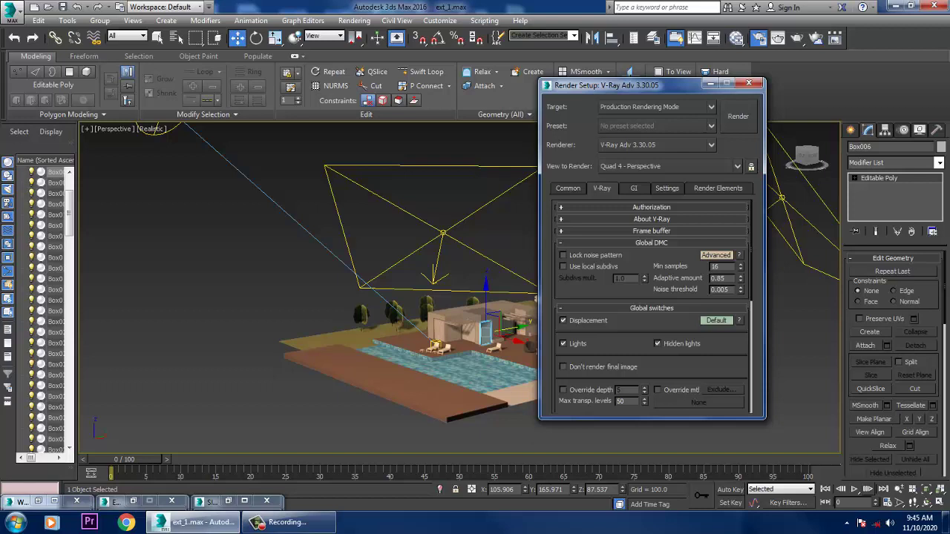
Step: Expand the frame buffer settings and switch the Global switches to Advanced mode, keeping Global DMC in Advanced mode
{"action": "scroll", "coordinate": [651, 305], "scroll_direction": "down", "scroll_amount": 3}
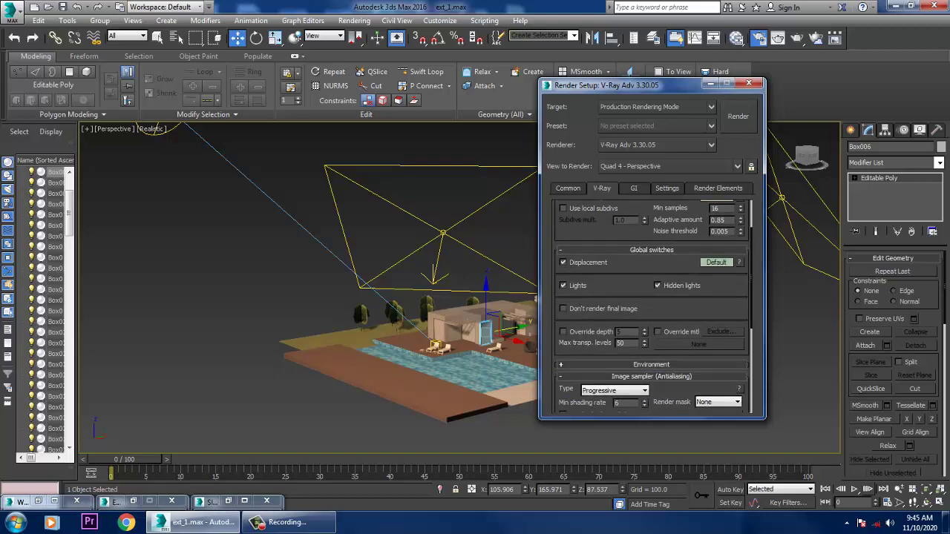
{"action": "scroll", "coordinate": [651, 305], "scroll_direction": "up", "scroll_amount": 3}
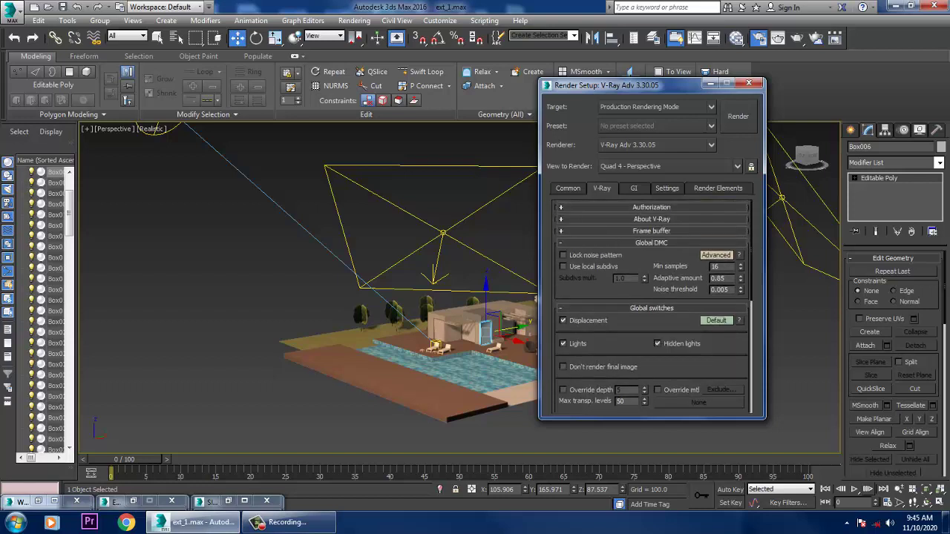
{"action": "left_click", "coordinate": [651, 230]}
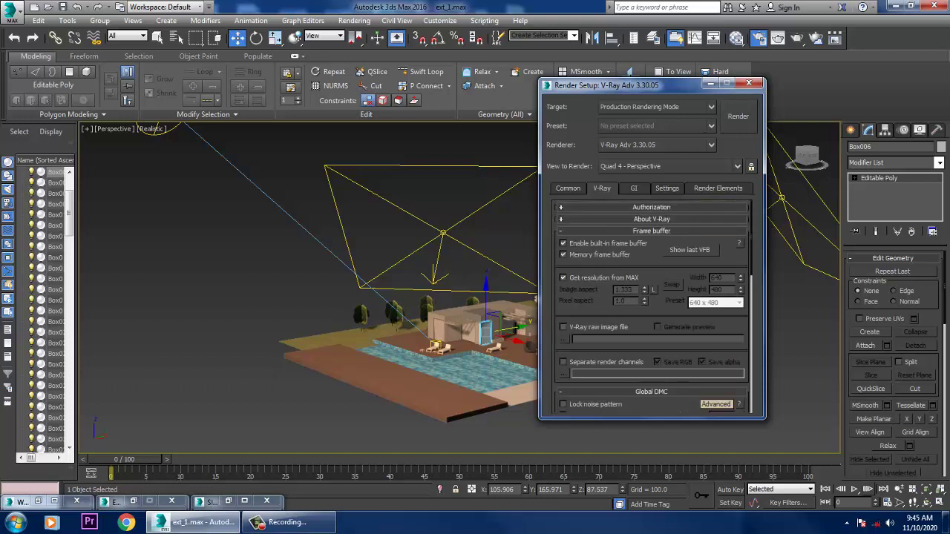
{"action": "scroll", "coordinate": [652, 306], "scroll_direction": "down", "scroll_amount": 5}
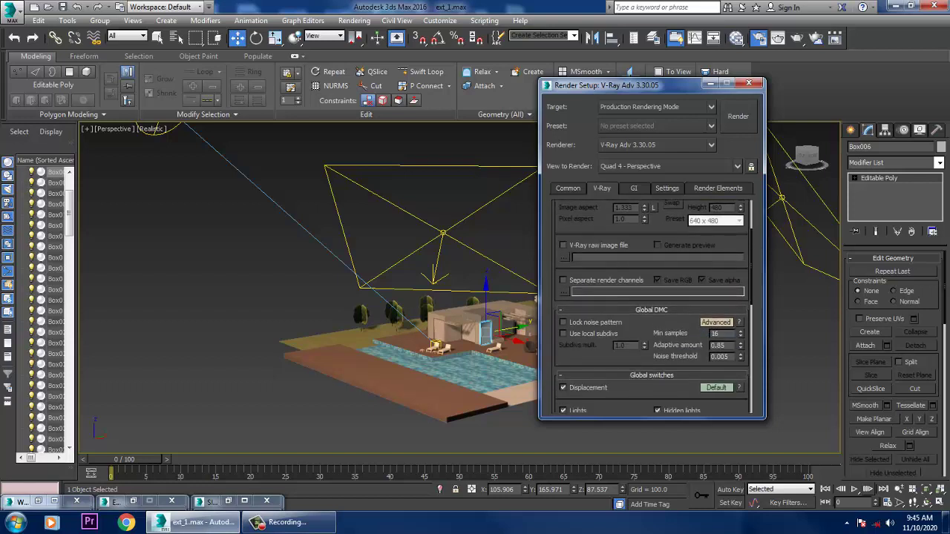
{"action": "left_click", "coordinate": [715, 296]}
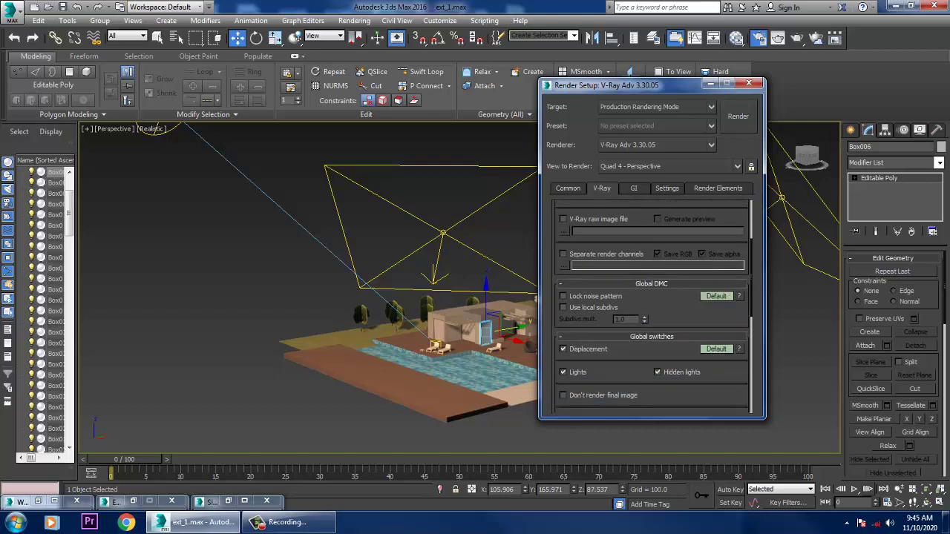
{"action": "left_click", "coordinate": [715, 296]}
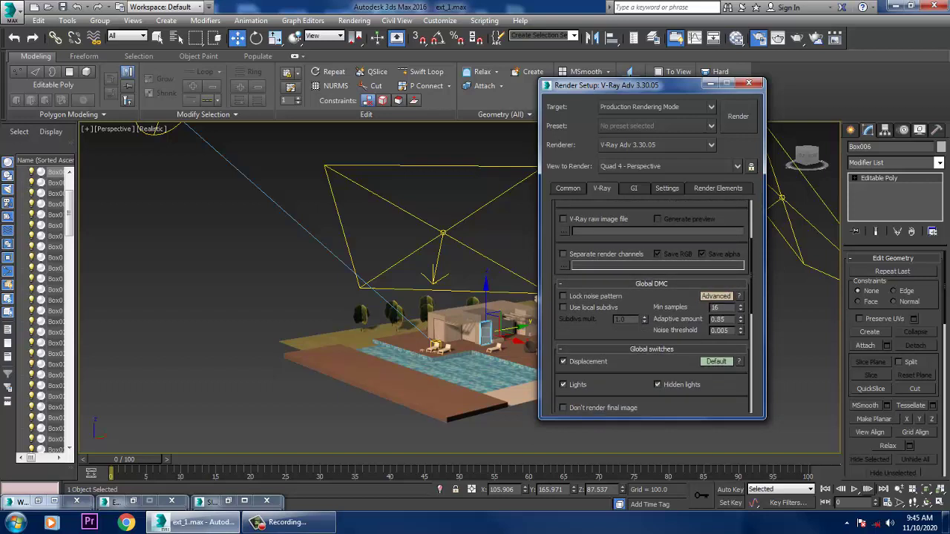
{"action": "left_click", "coordinate": [716, 362]}
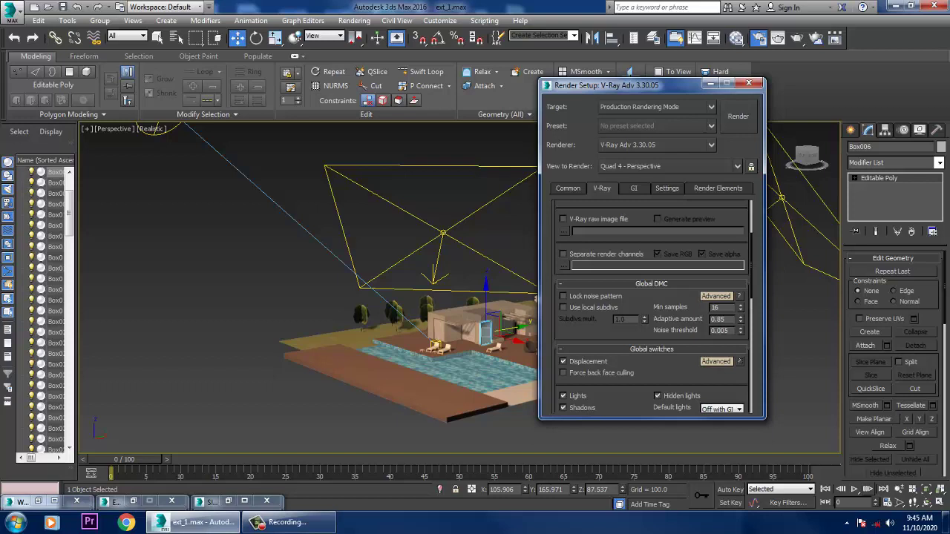
Step: Choose an image sampler type and turn off the GI environment and reflection/refraction environment overrides
{"action": "scroll", "coordinate": [651, 308], "scroll_direction": "down", "scroll_amount": 8}
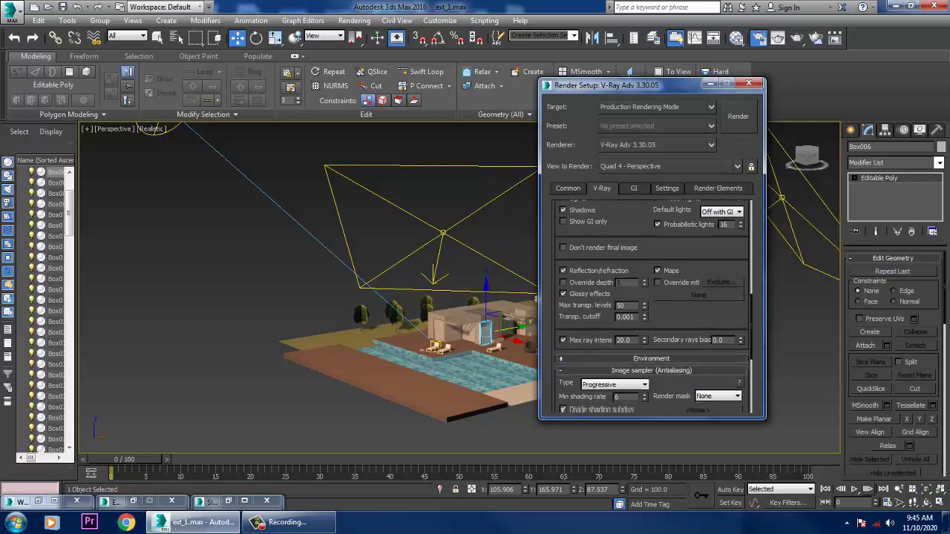
{"action": "scroll", "coordinate": [652, 308], "scroll_direction": "down", "scroll_amount": 2}
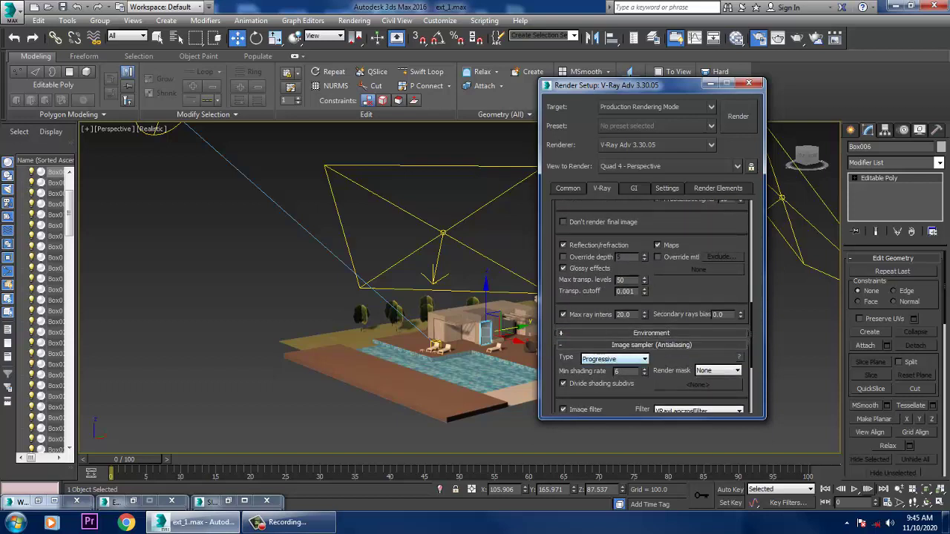
{"action": "left_click", "coordinate": [614, 359]}
{"action": "left_click", "coordinate": [601, 377]}
{"action": "left_click", "coordinate": [651, 333]}
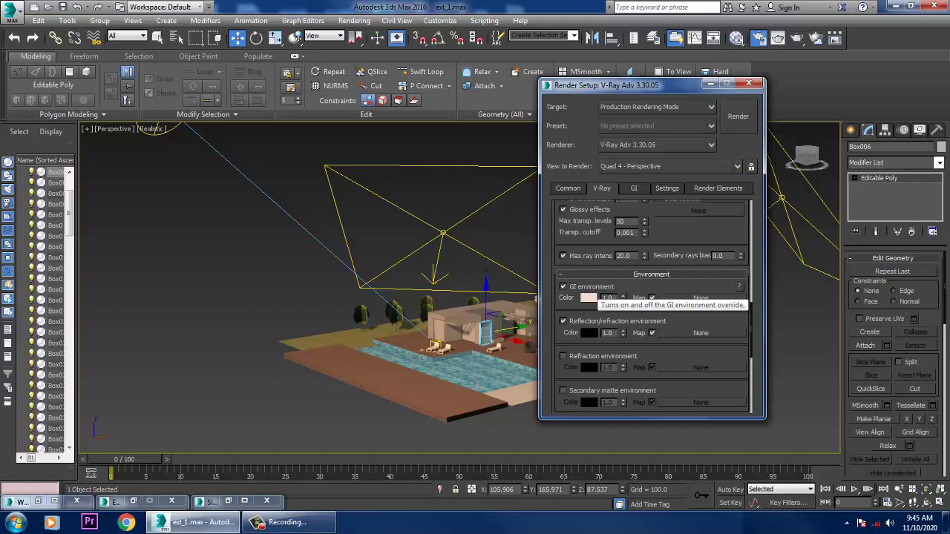
{"action": "left_click", "coordinate": [563, 287]}
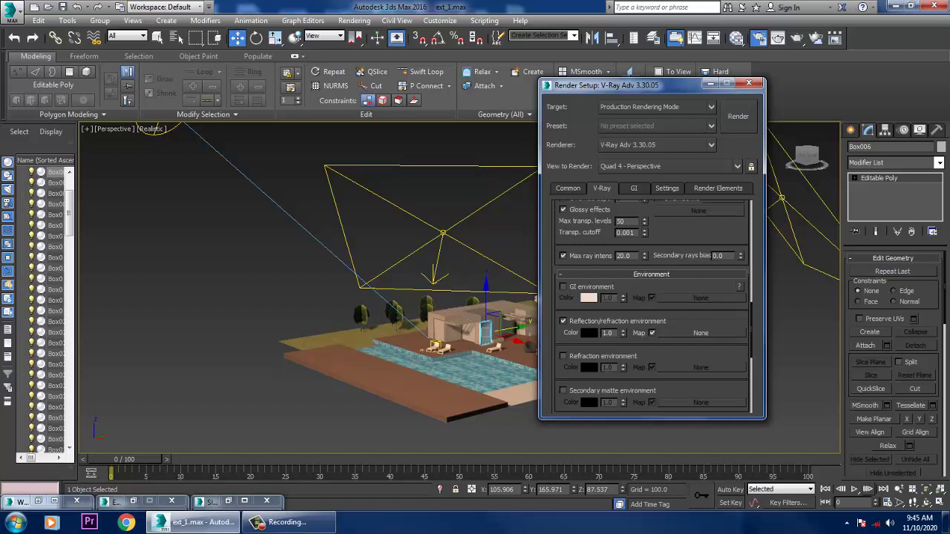
{"action": "left_click", "coordinate": [563, 320]}
Step: Test render the perspective view of the pool house without the environment overrides and close the frame buffer
{"action": "scroll", "coordinate": [480, 369], "scroll_direction": "up", "scroll_amount": 5}
{"action": "left_click", "coordinate": [738, 116]}
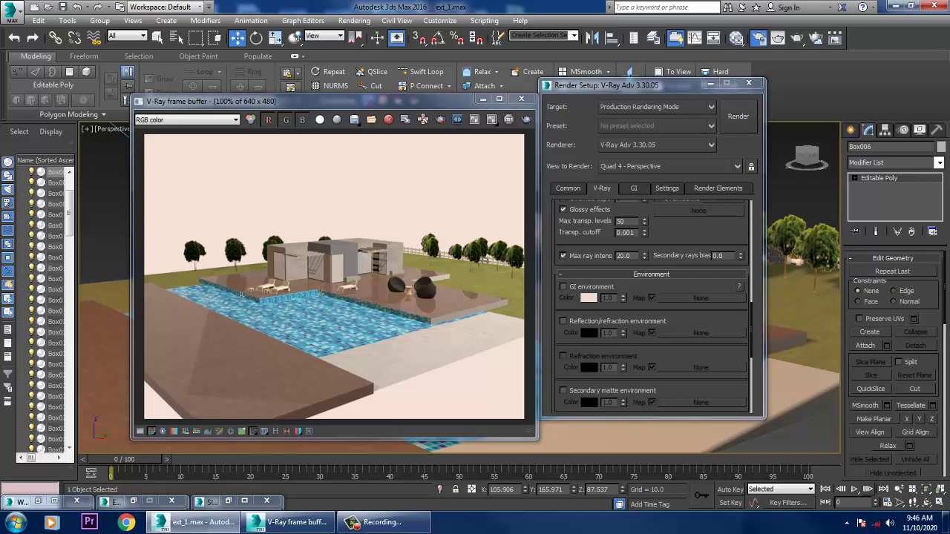
{"action": "left_click", "coordinate": [521, 99]}
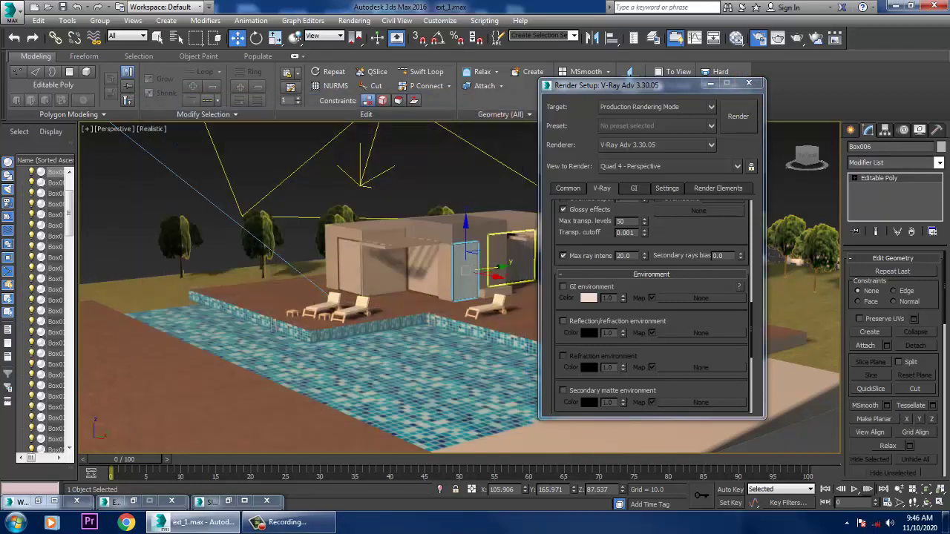
Step: Adjust the pool view and set the render output size to the HDTV (video) preset at 1920 x 1080
{"action": "middle_click_drag", "start_coordinate": [341, 348], "coordinate": [312, 346], "text": "alt"}
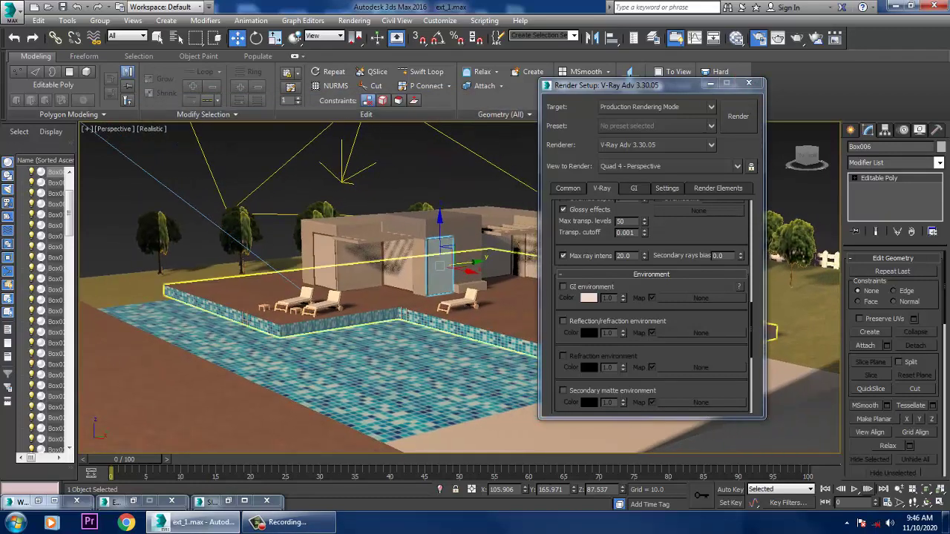
{"action": "left_click", "coordinate": [567, 188]}
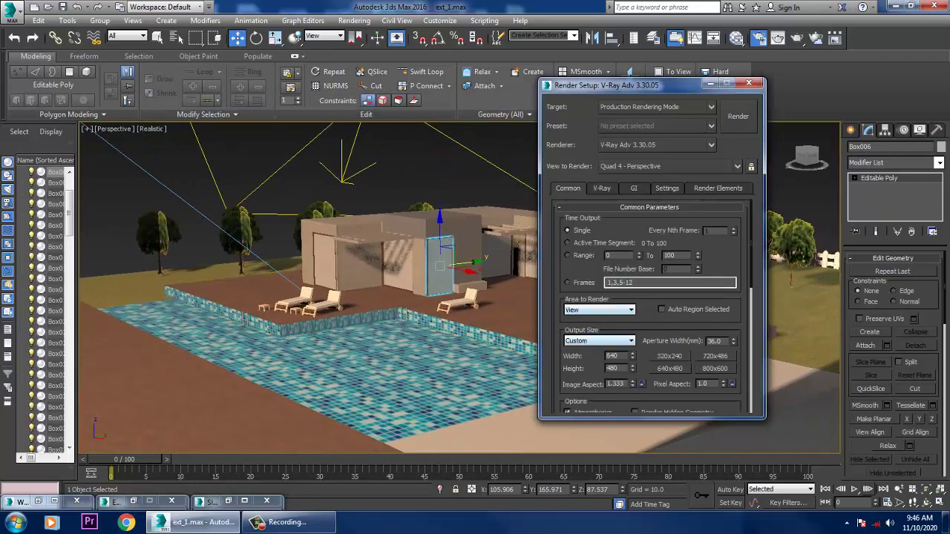
{"action": "left_click", "coordinate": [599, 340]}
{"action": "left_click", "coordinate": [594, 489]}
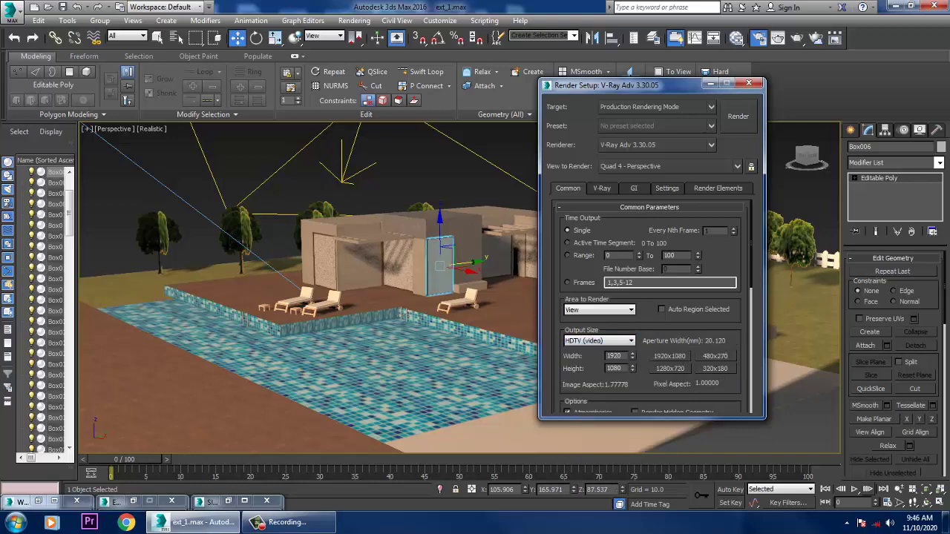
Step: Turn on the GI environment with a light blue color (RGB 124, 160, 213) and enable the reflection/refraction environment override
{"action": "left_click", "coordinate": [601, 188]}
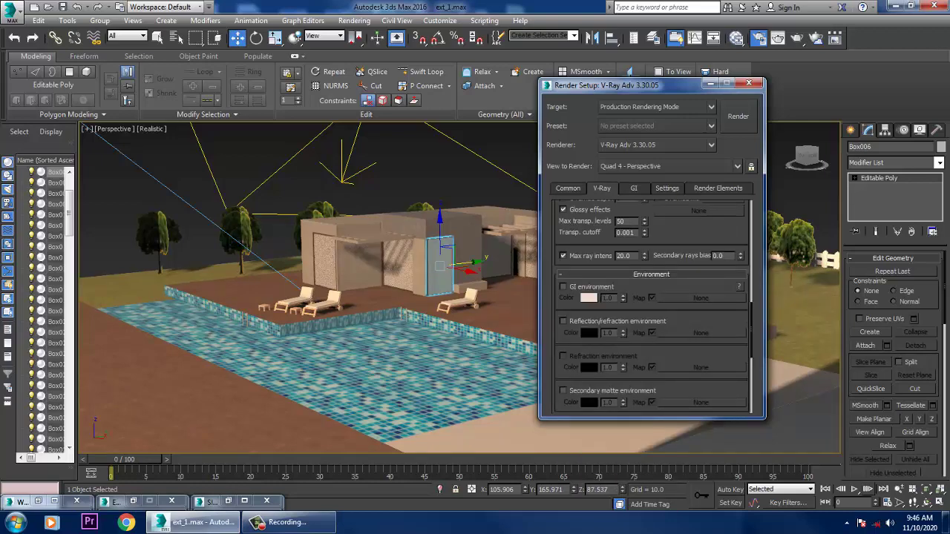
{"action": "left_click", "coordinate": [563, 286]}
{"action": "left_click", "coordinate": [588, 297]}
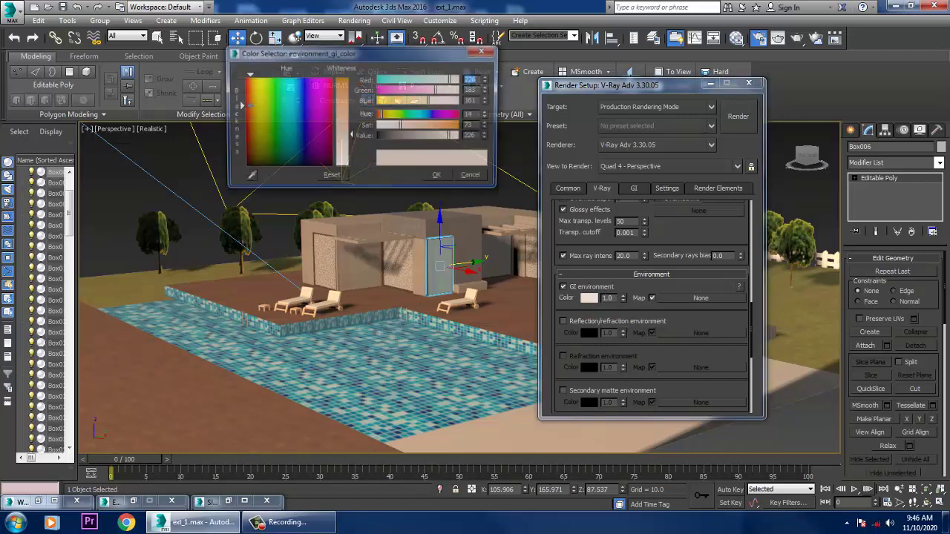
{"action": "left_click_drag", "start_coordinate": [247, 106], "coordinate": [296, 107]}
{"action": "left_click_drag", "start_coordinate": [350, 135], "coordinate": [351, 123]}
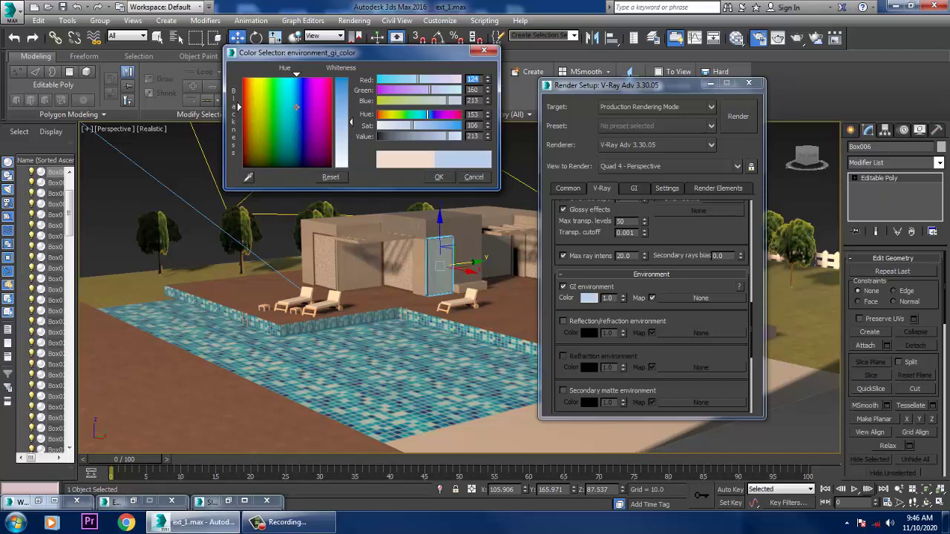
{"action": "left_click", "coordinate": [439, 177]}
{"action": "left_click", "coordinate": [563, 320]}
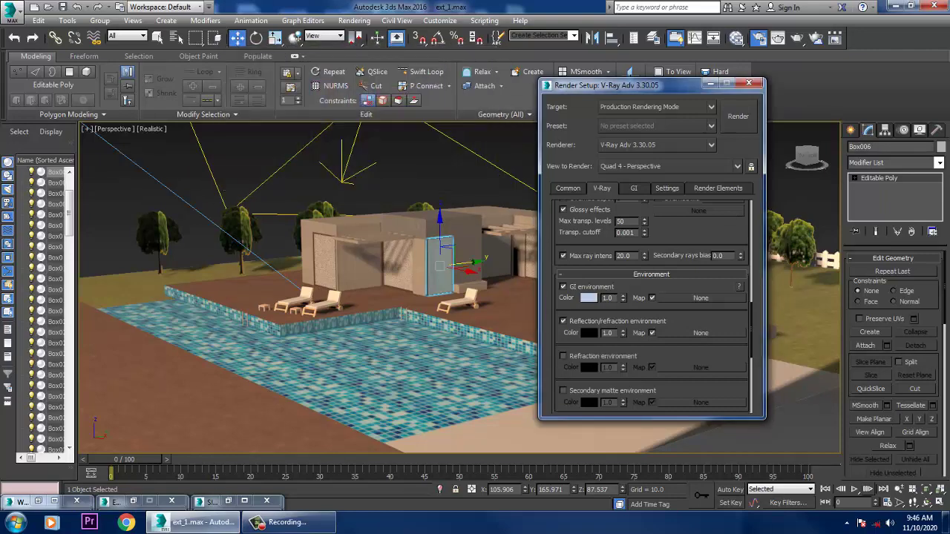
Step: Set the image sampler's antialiasing filter to Area
{"action": "scroll", "coordinate": [652, 306], "scroll_direction": "down", "scroll_amount": 5}
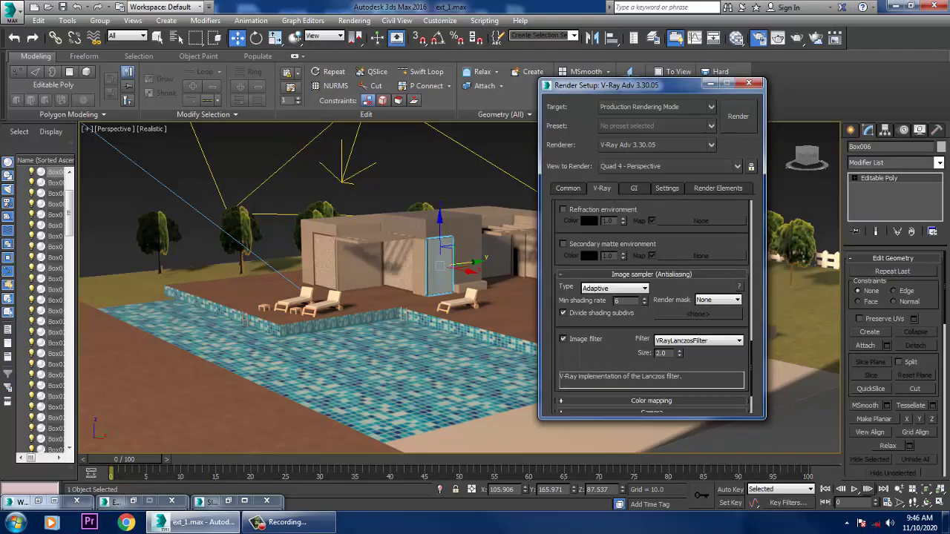
{"action": "left_click", "coordinate": [698, 340]}
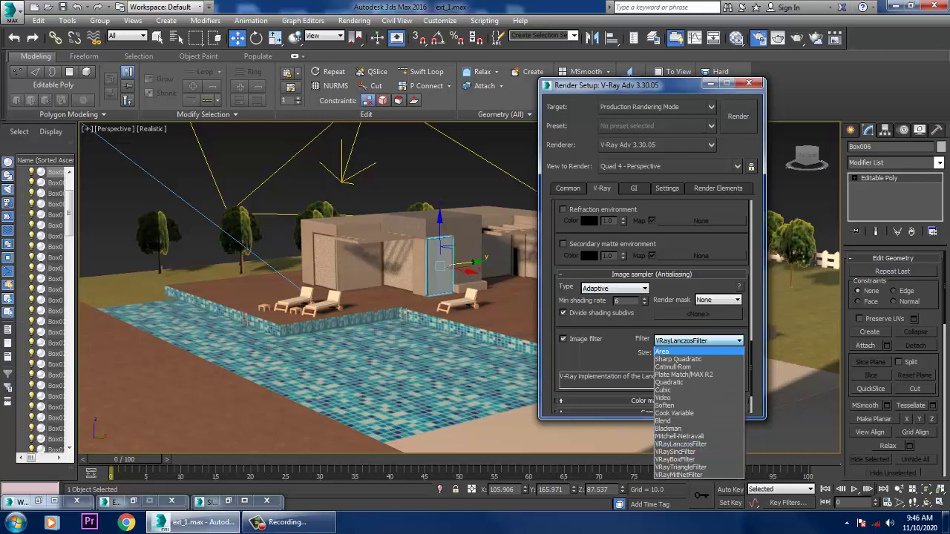
{"action": "left_click", "coordinate": [662, 351]}
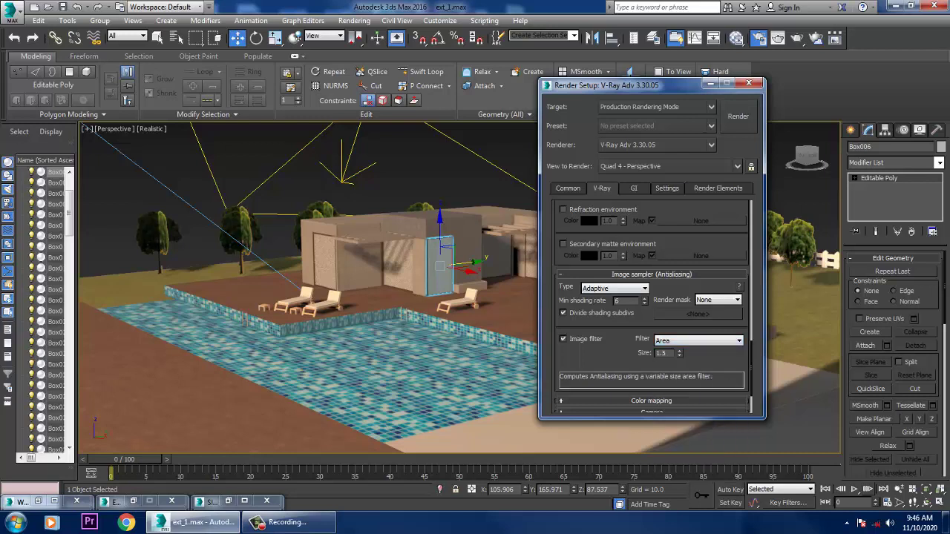
Step: Keep Reinhard color mapping, switch it to Advanced mode and enable Sub-pixel mapping
{"action": "scroll", "coordinate": [652, 312], "scroll_direction": "down", "scroll_amount": 2}
{"action": "left_click", "coordinate": [651, 339]}
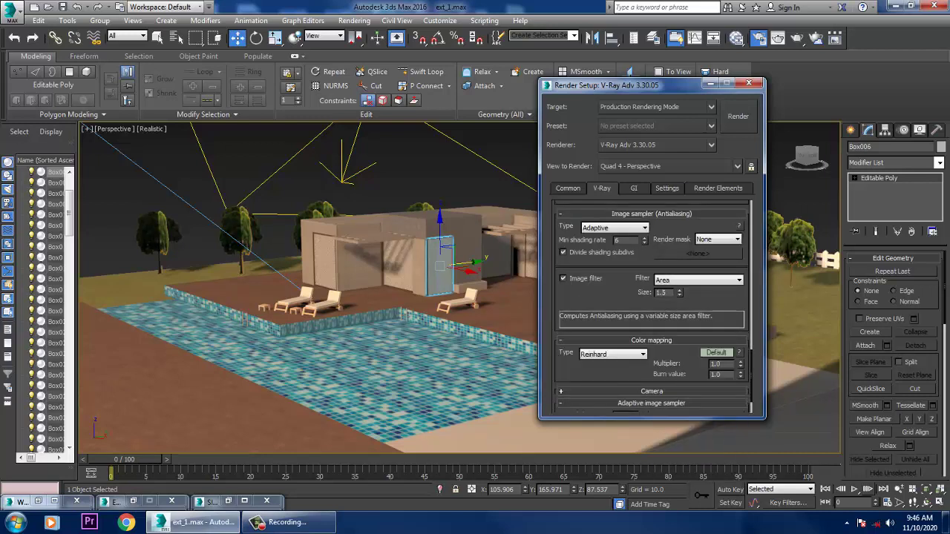
{"action": "left_click", "coordinate": [612, 354]}
{"action": "left_click", "coordinate": [594, 411]}
{"action": "left_click", "coordinate": [716, 353]}
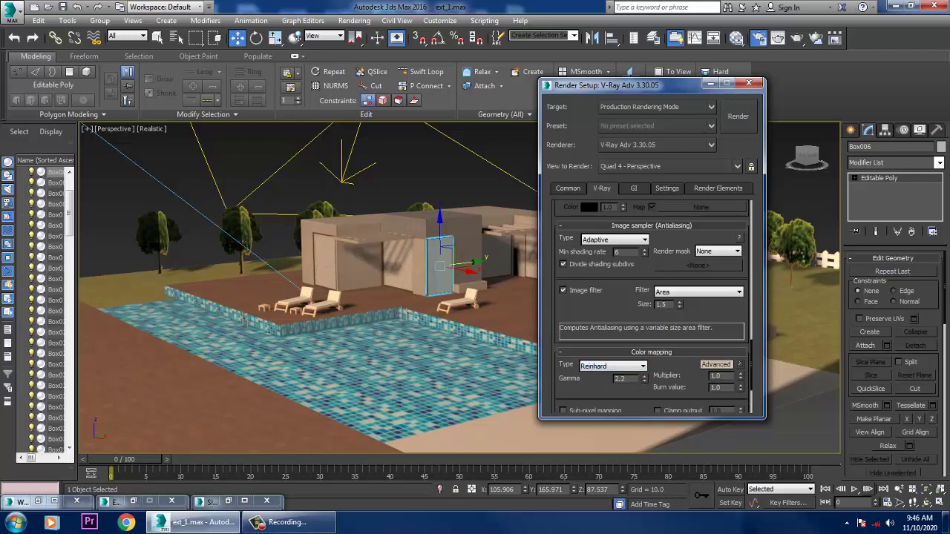
{"action": "scroll", "coordinate": [653, 306], "scroll_direction": "down", "scroll_amount": 4}
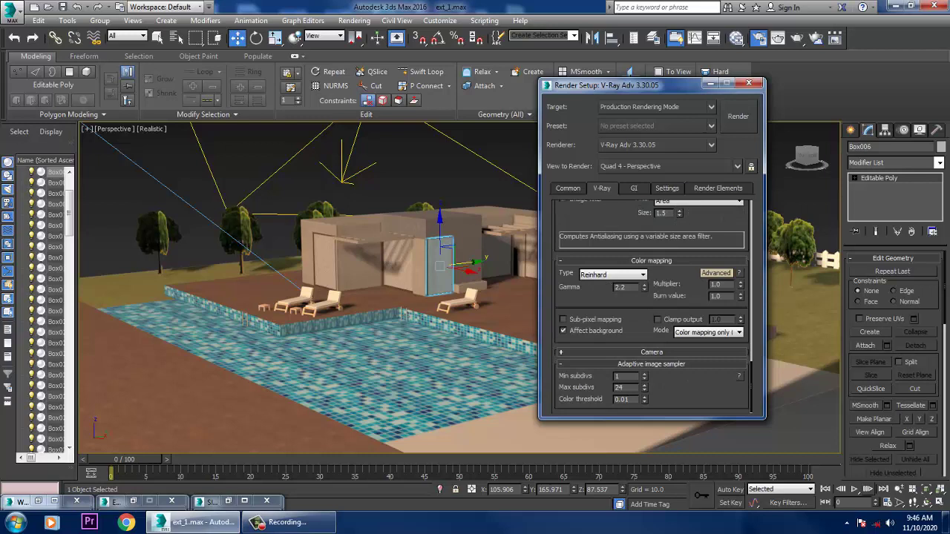
{"action": "left_click", "coordinate": [562, 319]}
Step: Enable global illumination with Irradiance map as the primary engine and switch its settings to Advanced mode
{"action": "left_click", "coordinate": [633, 187]}
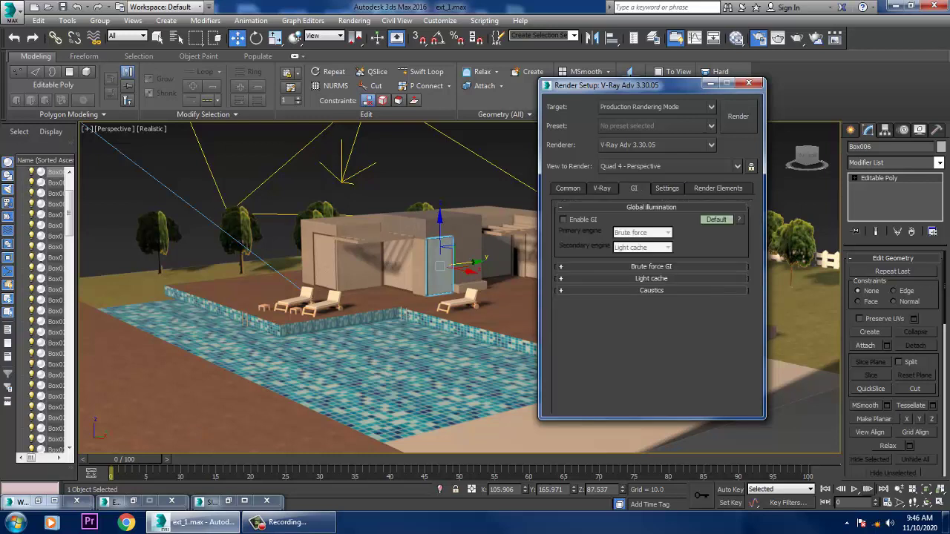
{"action": "left_click", "coordinate": [563, 219]}
{"action": "left_click", "coordinate": [642, 232]}
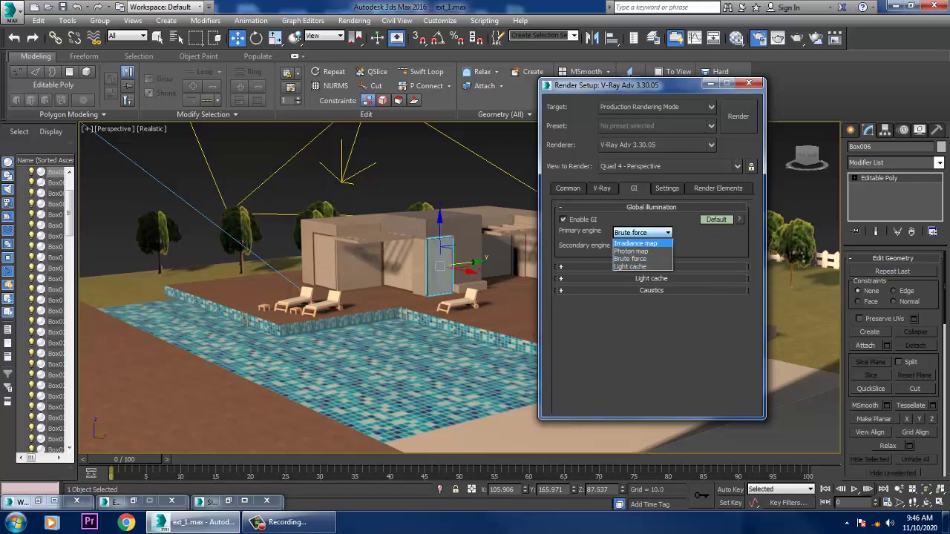
{"action": "left_click", "coordinate": [635, 243]}
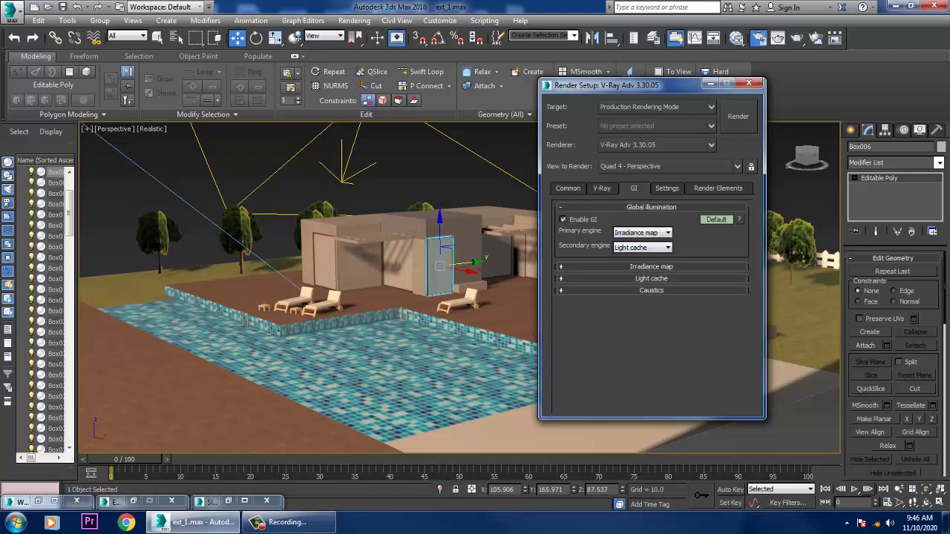
{"action": "left_click", "coordinate": [716, 219]}
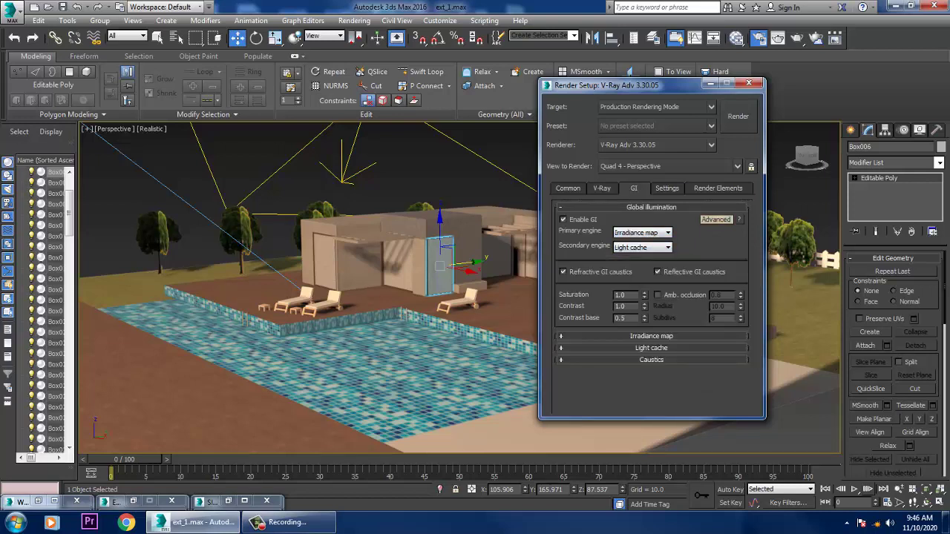
Step: Set the irradiance map to the Custom preset with max rate -1, subdivs 150 and 60 interpolation samples
{"action": "left_click", "coordinate": [651, 336]}
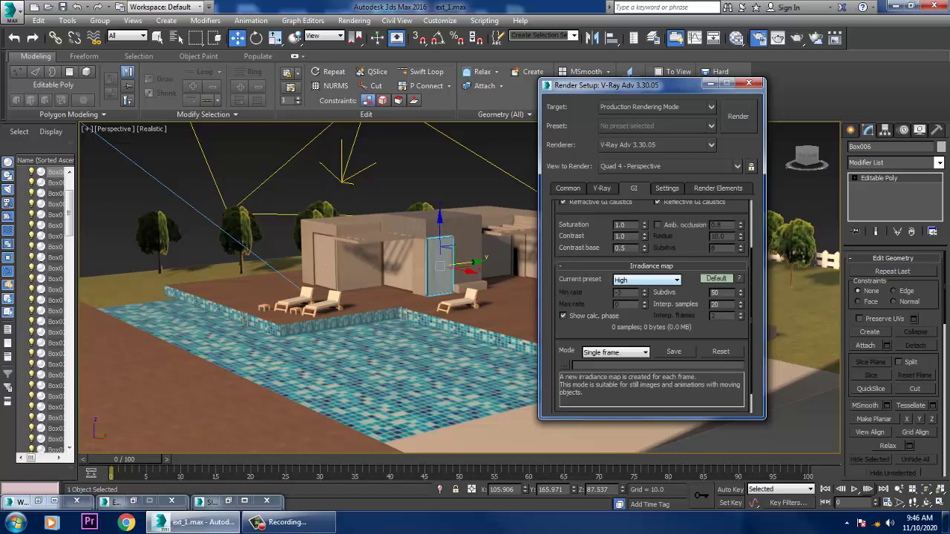
{"action": "left_click", "coordinate": [645, 280]}
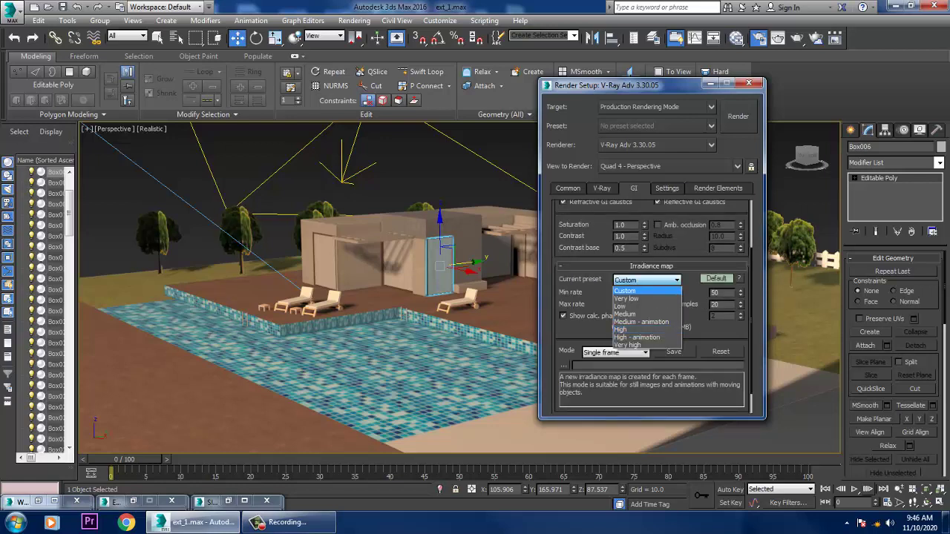
{"action": "left_click", "coordinate": [627, 288]}
{"action": "double_click", "coordinate": [620, 304]}
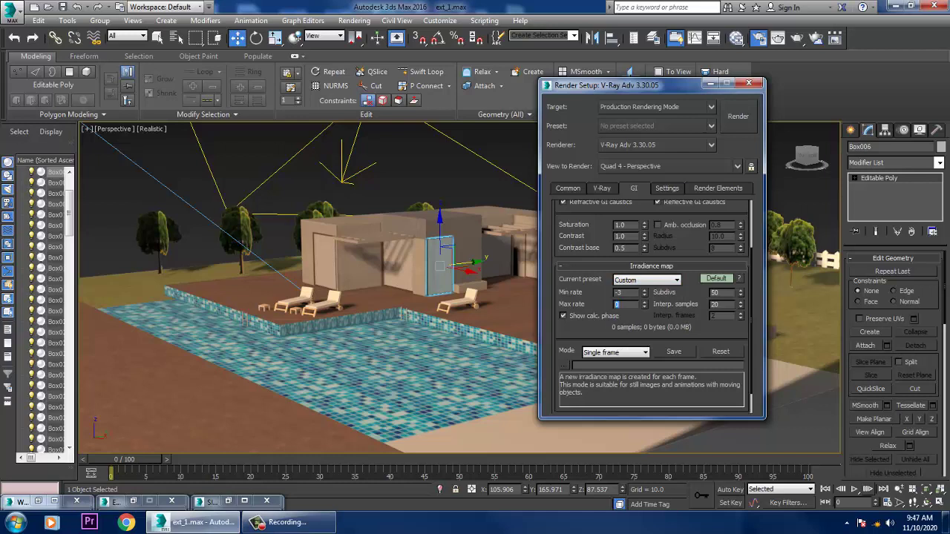
{"action": "type", "text": "-1"}
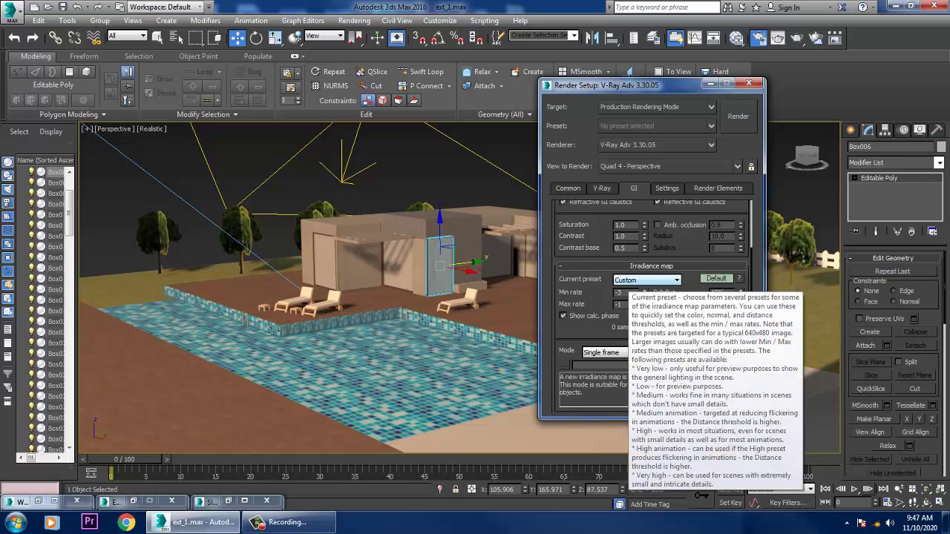
{"action": "double_click", "coordinate": [714, 305]}
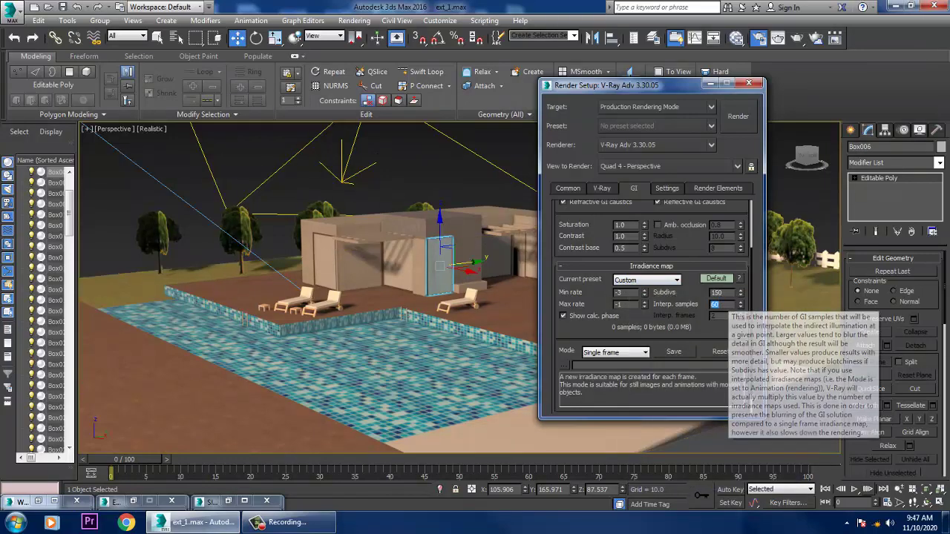
Step: Set the light cache subdivs to 700
{"action": "scroll", "coordinate": [653, 306], "scroll_direction": "down", "scroll_amount": 1}
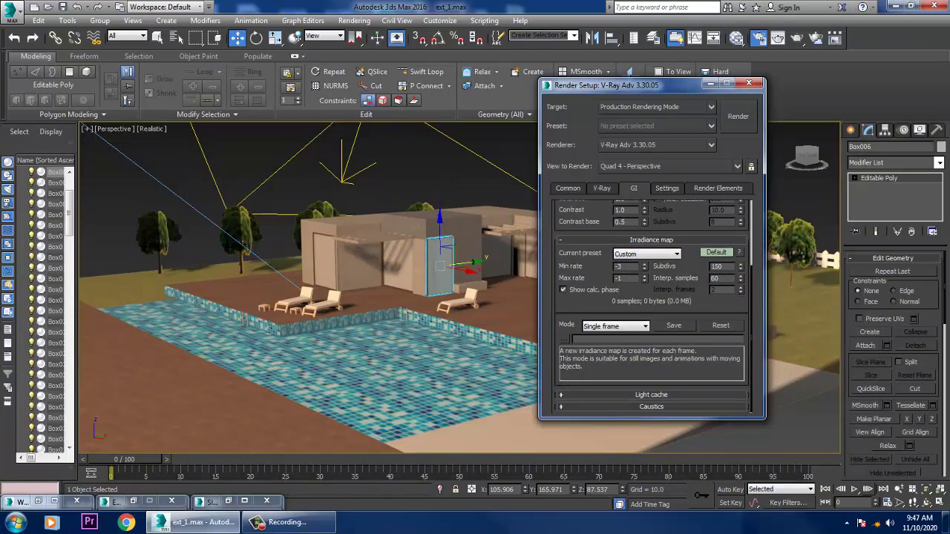
{"action": "left_click", "coordinate": [651, 395]}
{"action": "double_click", "coordinate": [623, 342]}
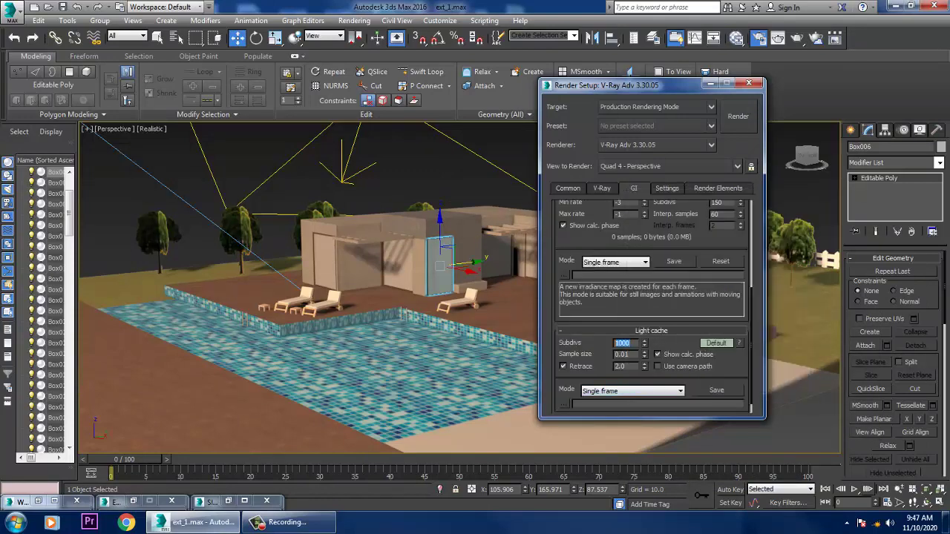
{"action": "type", "text": "700"}
{"action": "key", "text": "Return"}
Step: Set the adaptive image sampler's max subdivs to 16
{"action": "left_click", "coordinate": [602, 188]}
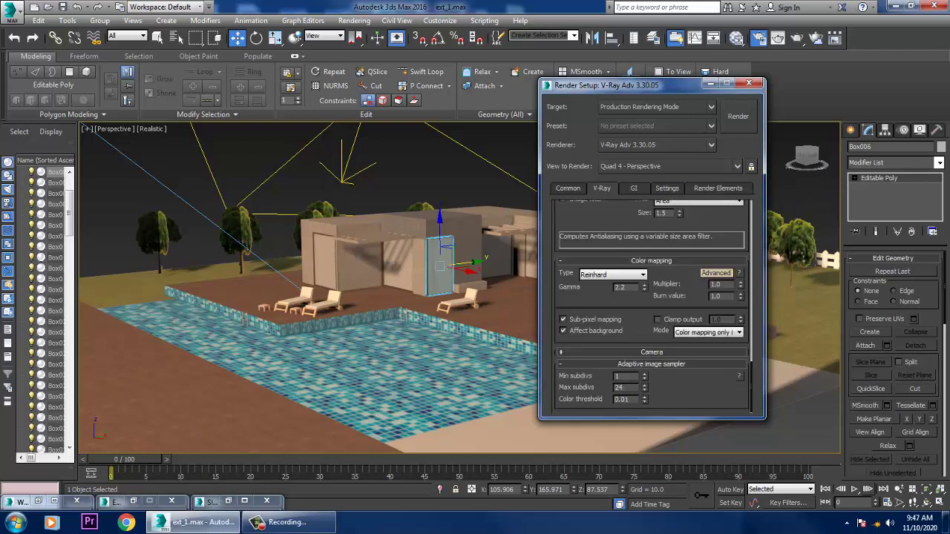
{"action": "double_click", "coordinate": [619, 387]}
{"action": "type", "text": "16"}
{"action": "key", "text": "Return"}
{"action": "left_click", "coordinate": [622, 387]}
Step: Set the Global DMC noise threshold to 0.001
{"action": "scroll", "coordinate": [652, 311], "scroll_direction": "up", "scroll_amount": 5}
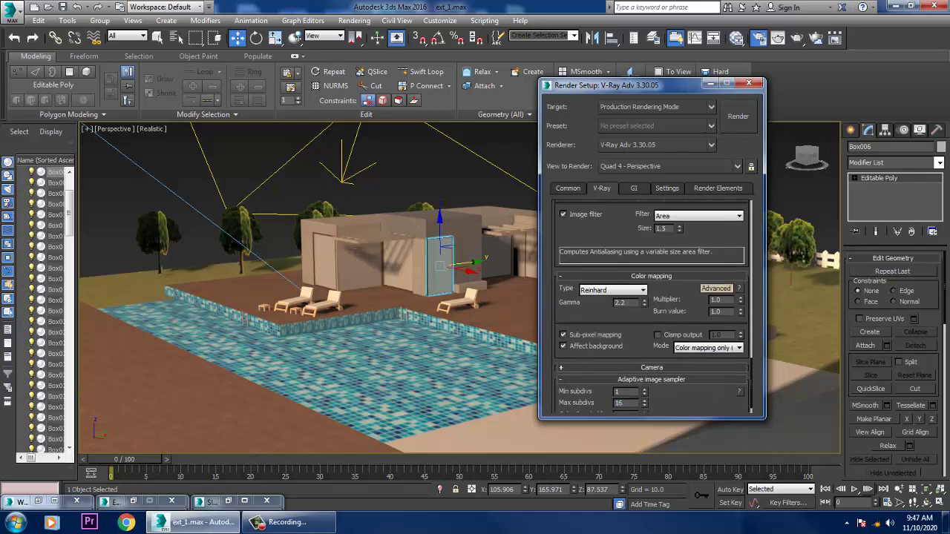
{"action": "scroll", "coordinate": [652, 312], "scroll_direction": "up", "scroll_amount": 8}
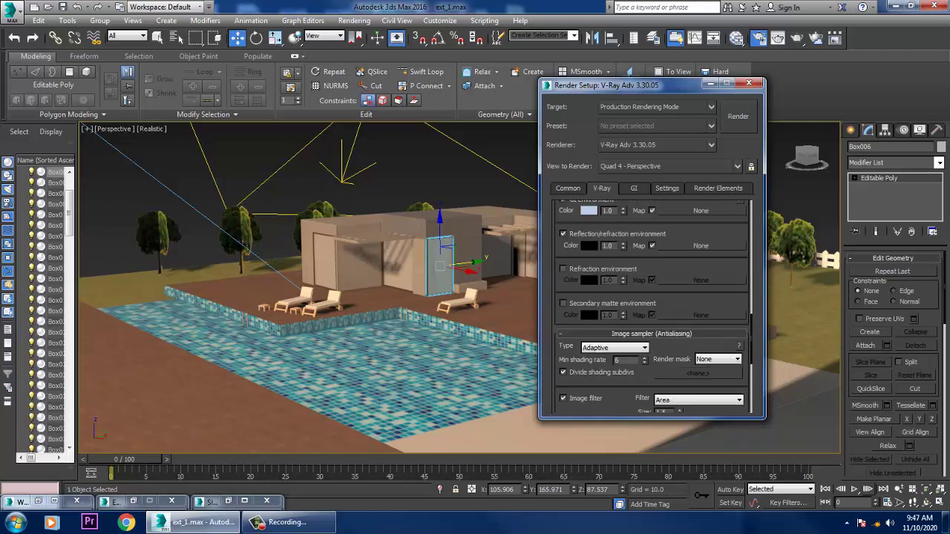
{"action": "scroll", "coordinate": [651, 312], "scroll_direction": "up", "scroll_amount": 10}
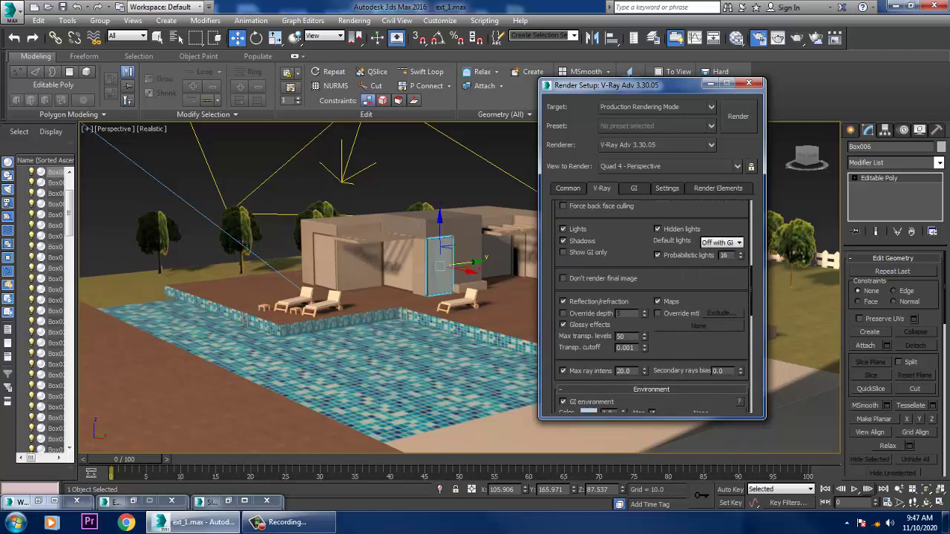
{"action": "scroll", "coordinate": [652, 307], "scroll_direction": "up", "scroll_amount": 1}
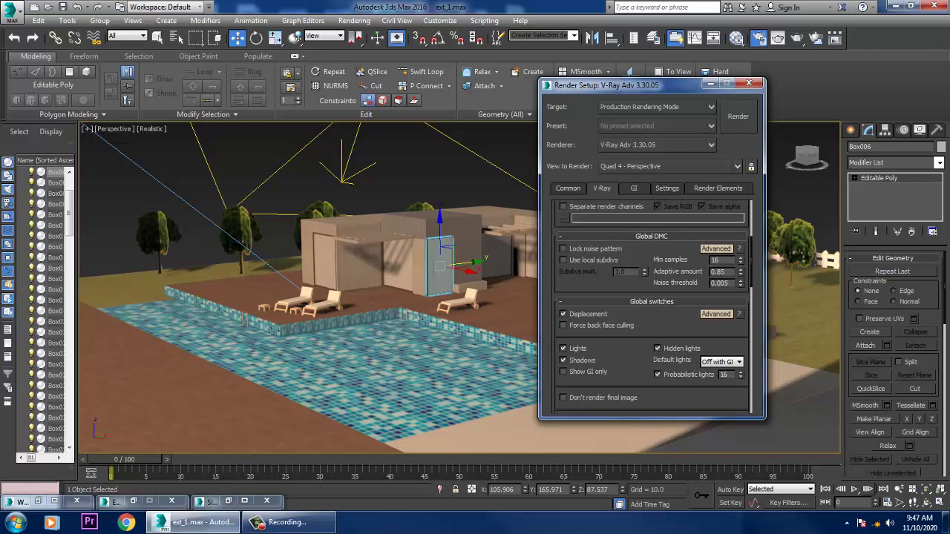
{"action": "double_click", "coordinate": [718, 282]}
{"action": "type", "text": "0.001"}
{"action": "key", "text": "Return"}
Step: Set the render bucket width to 32 in the V-Ray system settings
{"action": "left_click", "coordinate": [666, 187]}
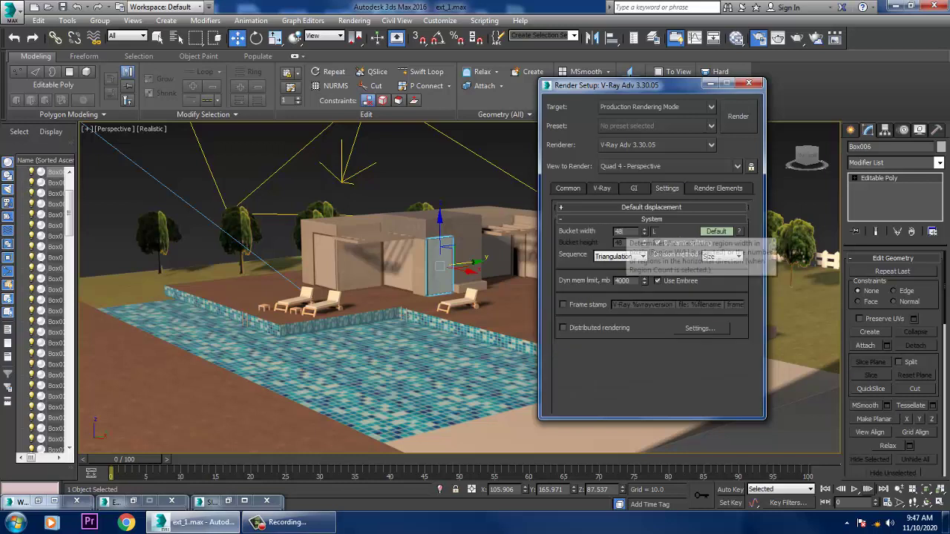
{"action": "double_click", "coordinate": [623, 230]}
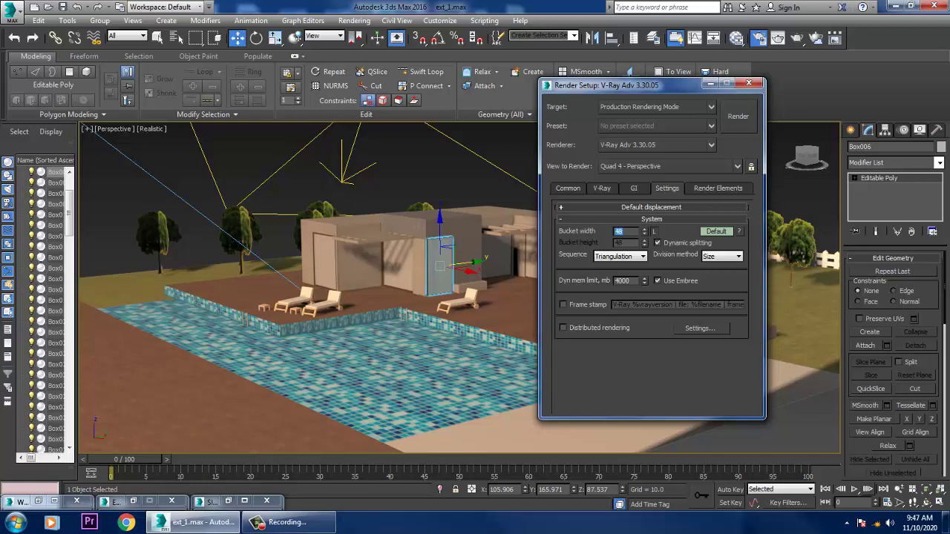
{"action": "type", "text": "32"}
{"action": "key", "text": "Return"}
Step: Minimize the render settings, show the safe frame and frame the pool house closely from across the pool
{"action": "left_click", "coordinate": [710, 83]}
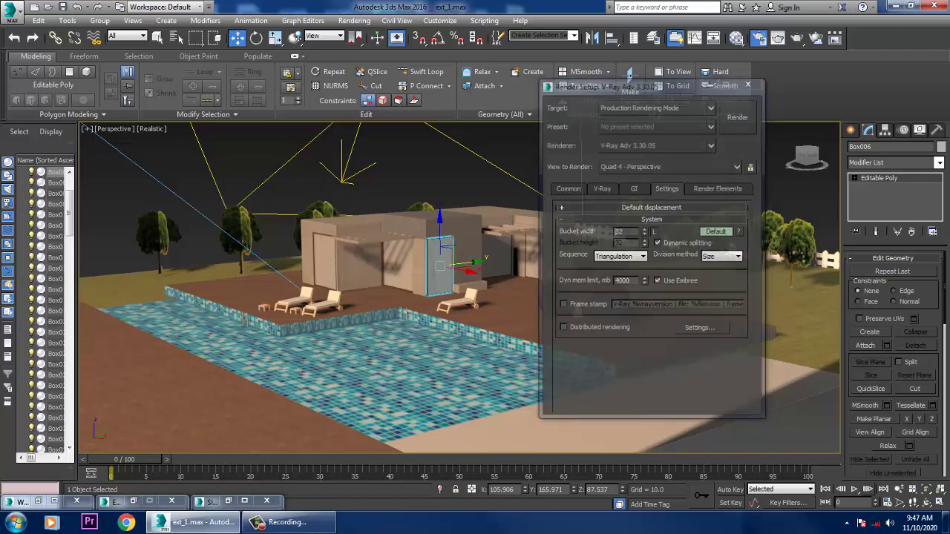
{"action": "key", "text": "shift+f"}
{"action": "middle_click_drag", "start_coordinate": [460, 338], "coordinate": [475, 308], "text": "alt"}
{"action": "scroll", "coordinate": [476, 326], "scroll_direction": "up", "scroll_amount": 4}
{"action": "middle_click_drag", "start_coordinate": [475, 308], "coordinate": [480, 379]}
Step: Test render the framed perspective view of the pool house and close the frame buffer
{"action": "left_click", "coordinate": [354, 20]}
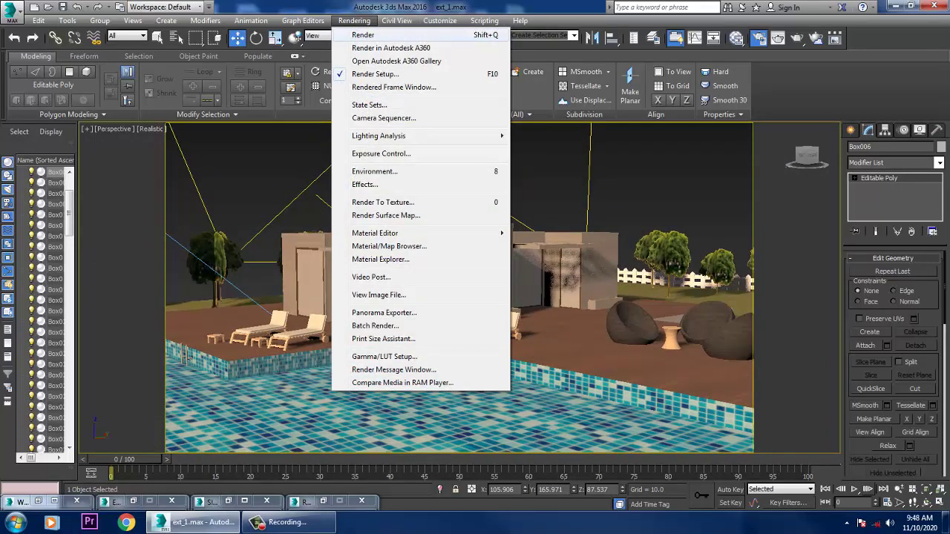
{"action": "left_click", "coordinate": [362, 35]}
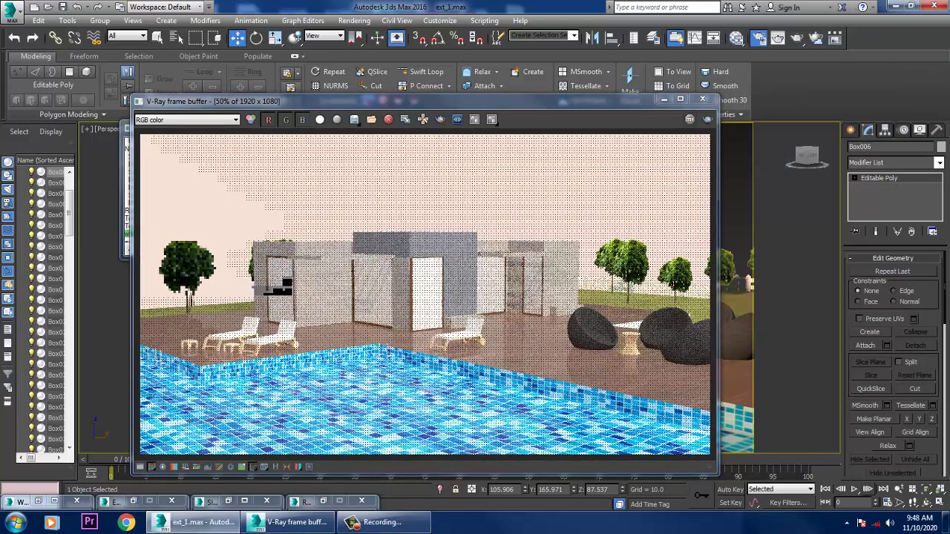
{"action": "left_click", "coordinate": [702, 99]}
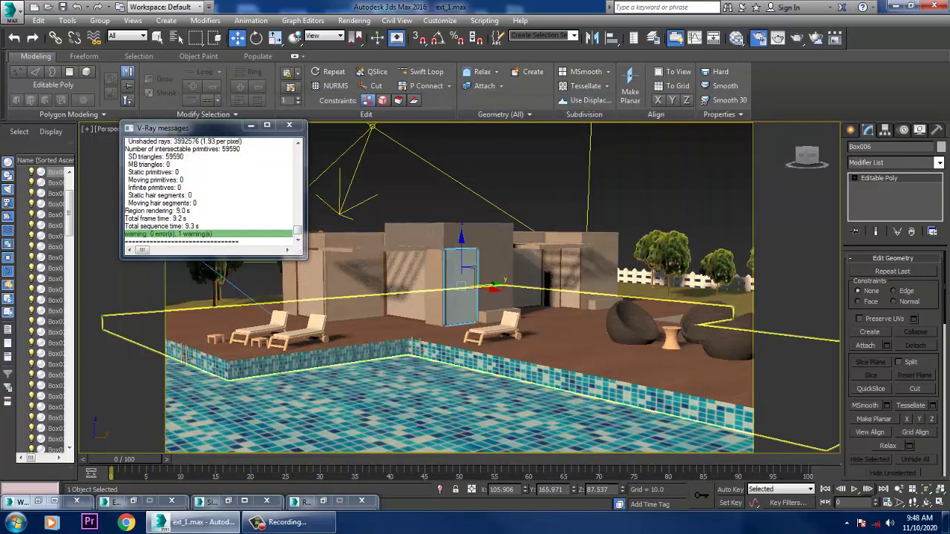
Step: Select the VRaySun above the pool house scene and set its intensity multiplier to 0.03
{"action": "scroll", "coordinate": [556, 379], "scroll_direction": "down", "scroll_amount": 10}
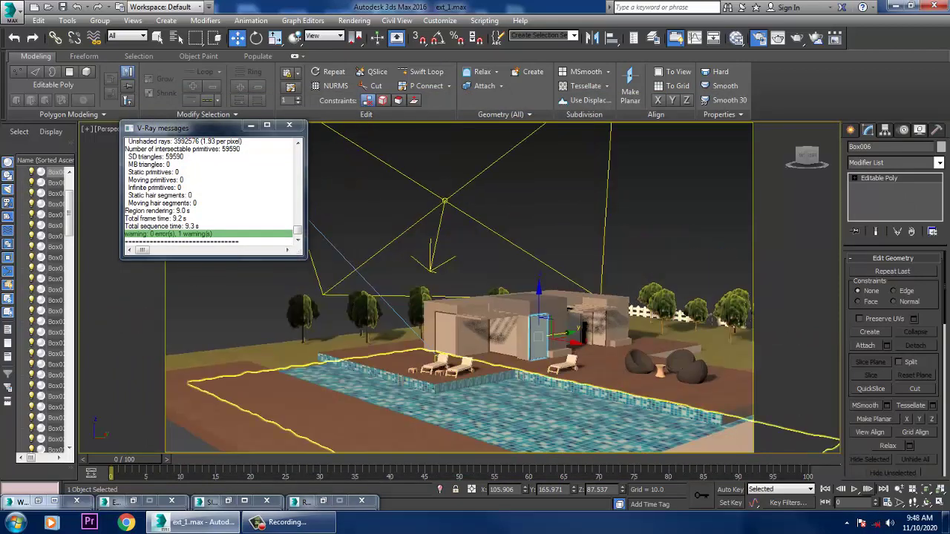
{"action": "scroll", "coordinate": [555, 378], "scroll_direction": "down", "scroll_amount": 3}
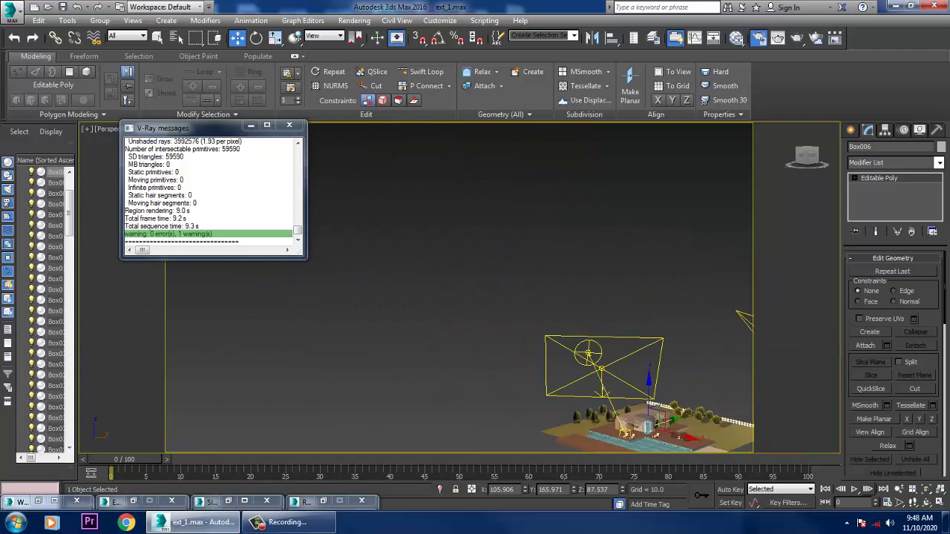
{"action": "left_click", "coordinate": [587, 352]}
{"action": "middle_click_drag", "start_coordinate": [712, 416], "coordinate": [634, 360]}
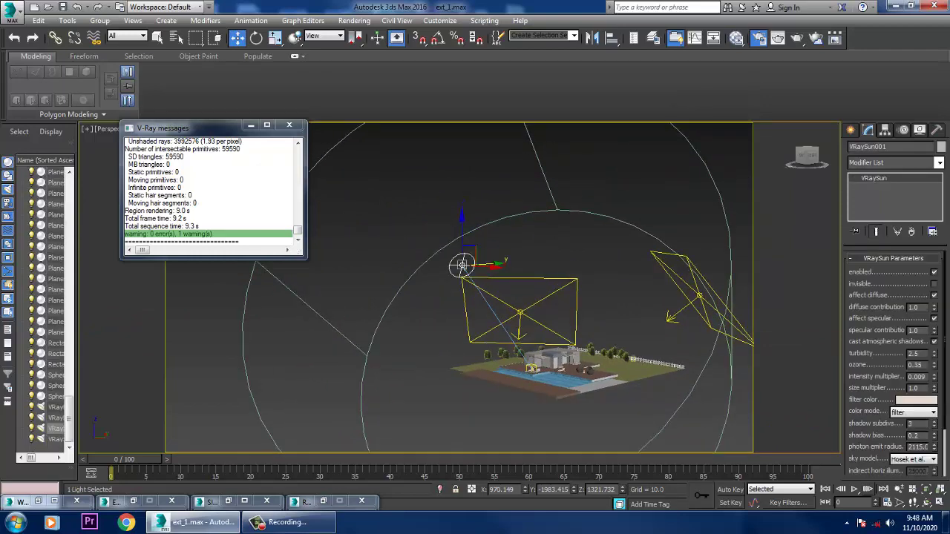
{"action": "scroll", "coordinate": [634, 360], "scroll_direction": "up", "scroll_amount": 3}
{"action": "scroll", "coordinate": [593, 385], "scroll_direction": "up", "scroll_amount": 6}
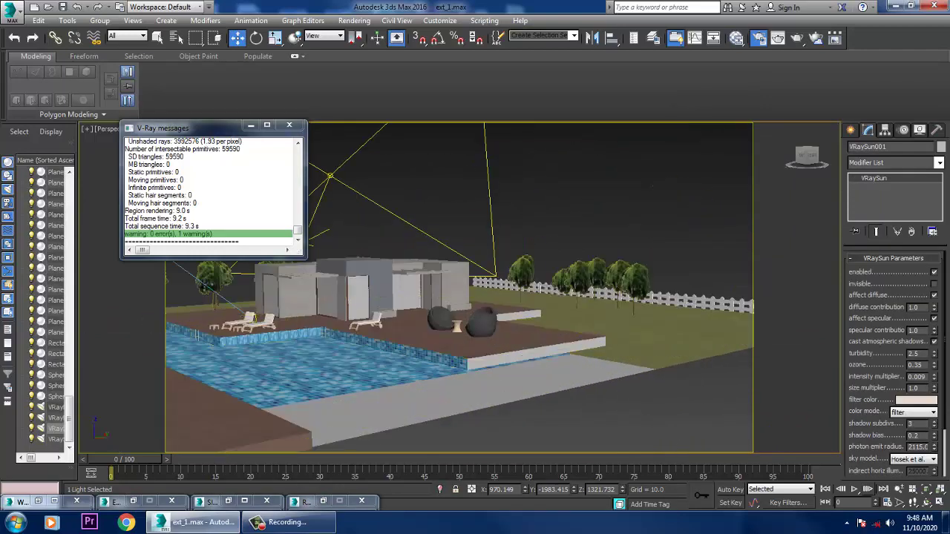
{"action": "double_click", "coordinate": [917, 376]}
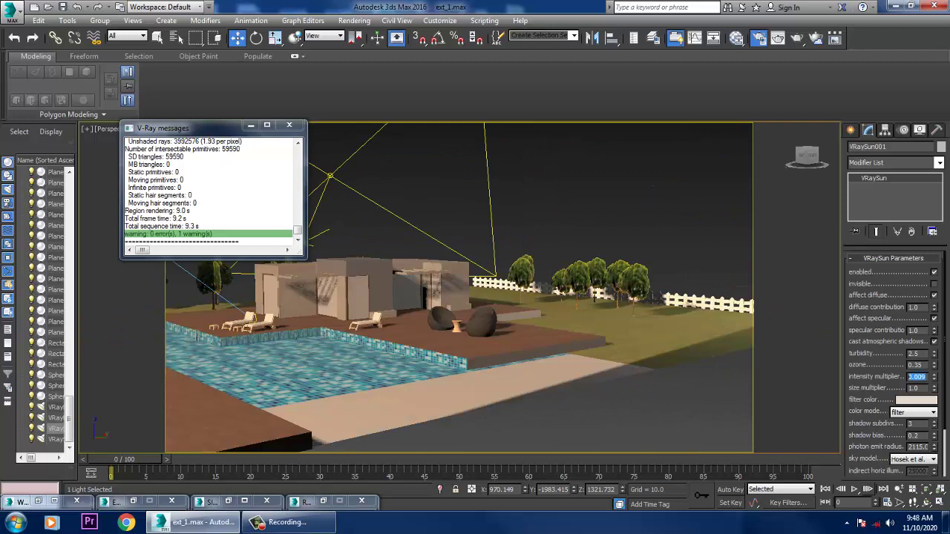
{"action": "type", "text": "0.1"}
{"action": "key", "text": "Return"}
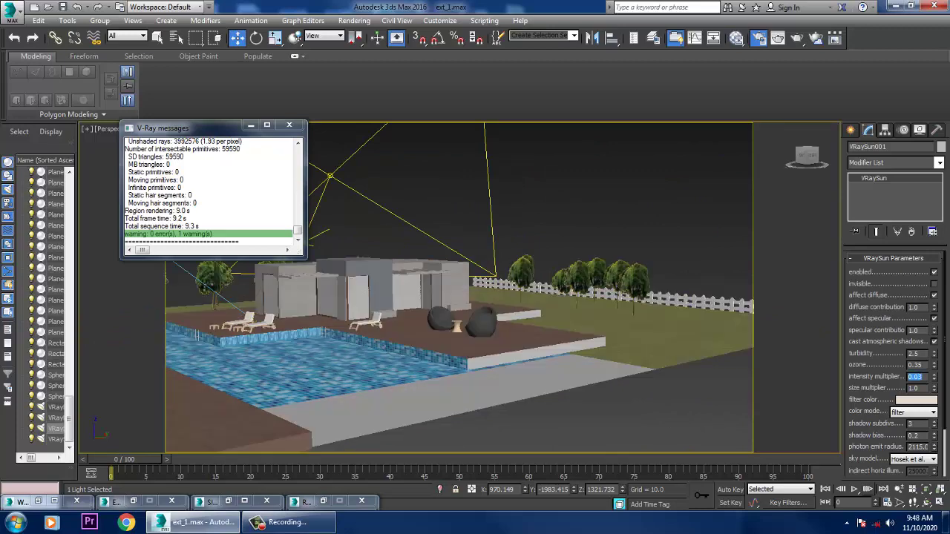
Step: Reframe the perspective closely on the pool house, test render it, then stop the render and close the frame buffer
{"action": "middle_click_drag", "start_coordinate": [481, 324], "coordinate": [507, 314], "text": "alt"}
{"action": "scroll", "coordinate": [556, 334], "scroll_direction": "up", "scroll_amount": 3}
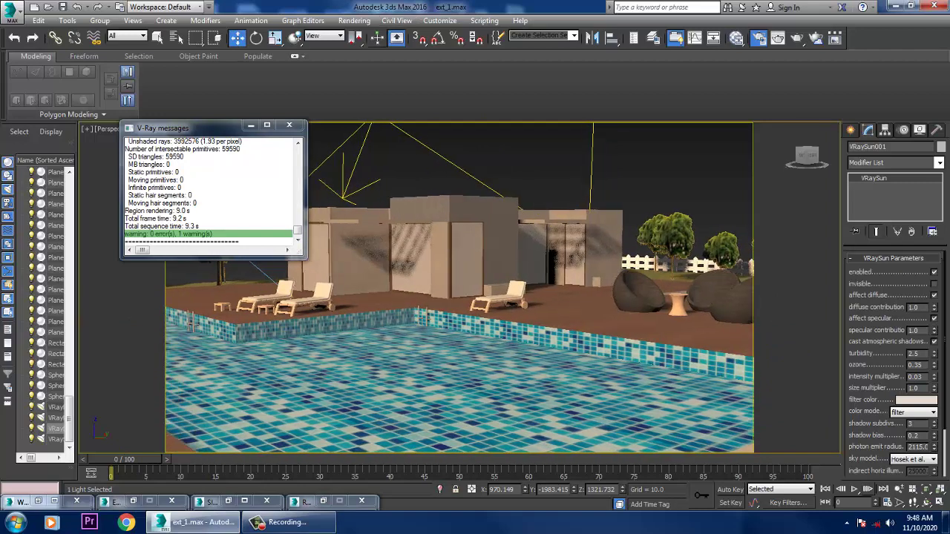
{"action": "left_click", "coordinate": [354, 20]}
{"action": "left_click", "coordinate": [363, 35]}
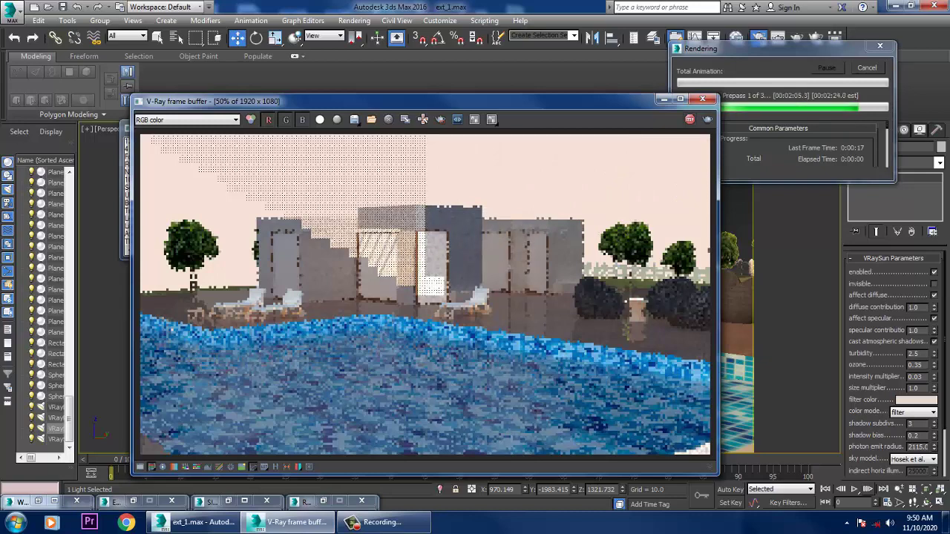
{"action": "key", "text": "Escape"}
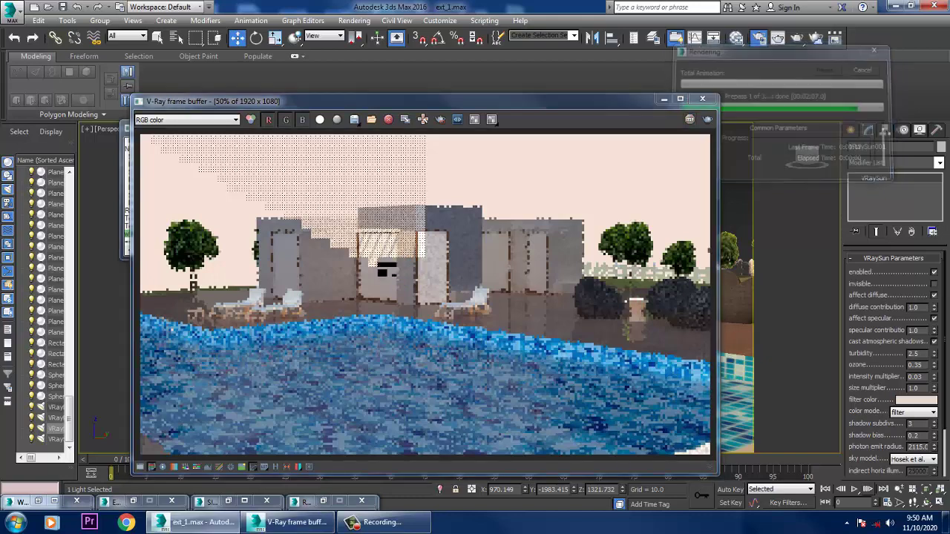
{"action": "left_click", "coordinate": [701, 99]}
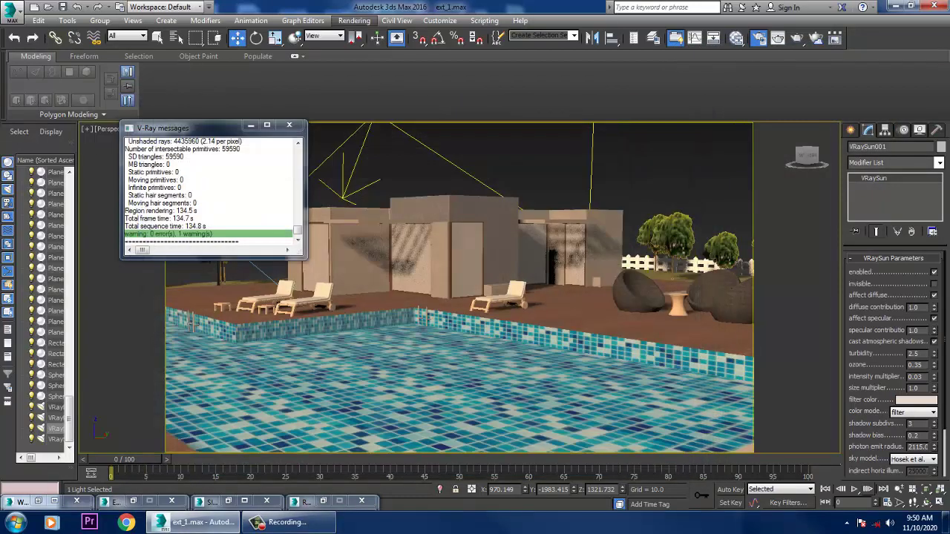
Step: Set the environment background color to light blue, RGB 119, 170, 218
{"action": "left_click", "coordinate": [354, 20]}
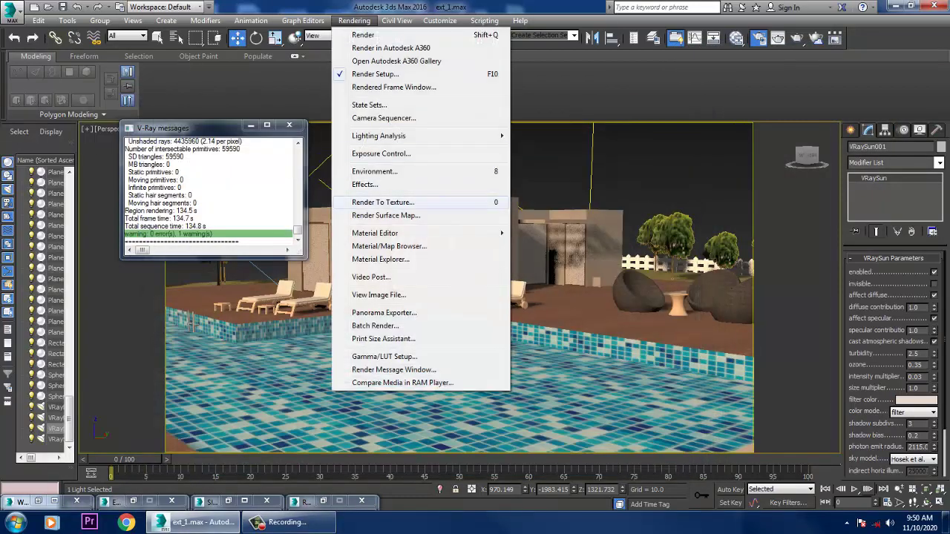
{"action": "left_click", "coordinate": [374, 172]}
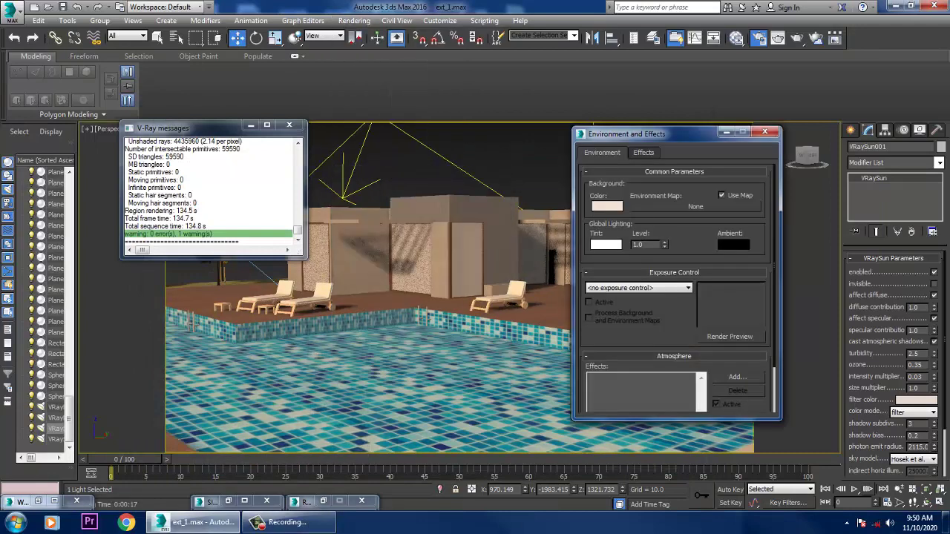
{"action": "left_click", "coordinate": [607, 206]}
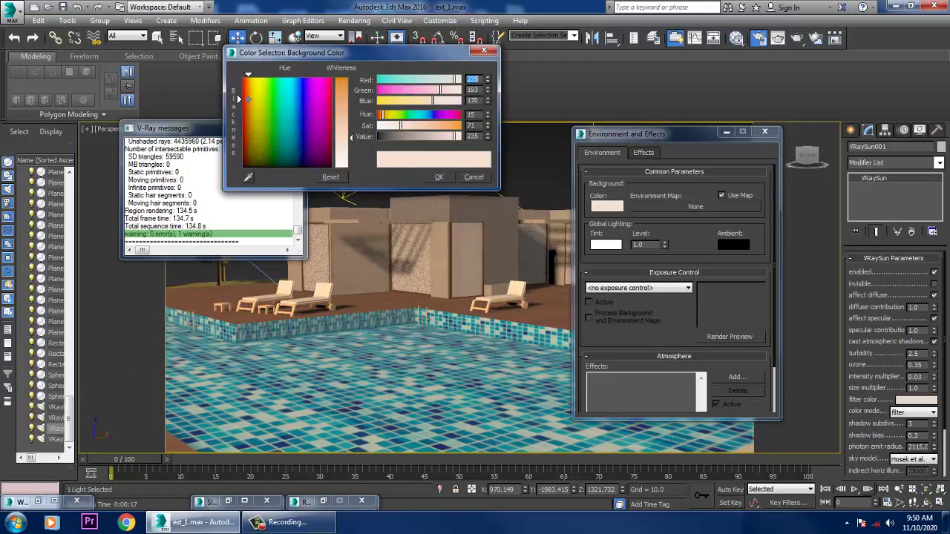
{"action": "left_click_drag", "start_coordinate": [248, 98], "coordinate": [295, 102]}
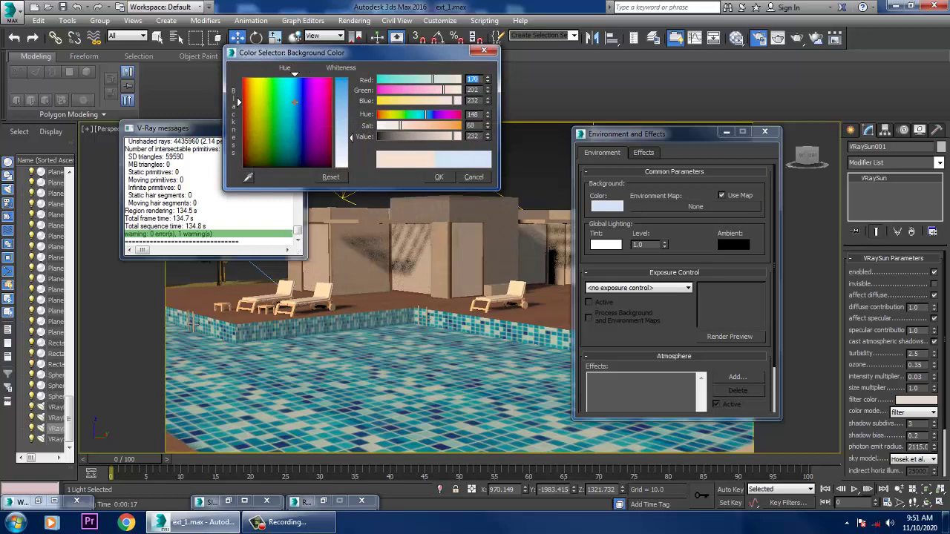
{"action": "left_click_drag", "start_coordinate": [351, 137], "coordinate": [351, 120]}
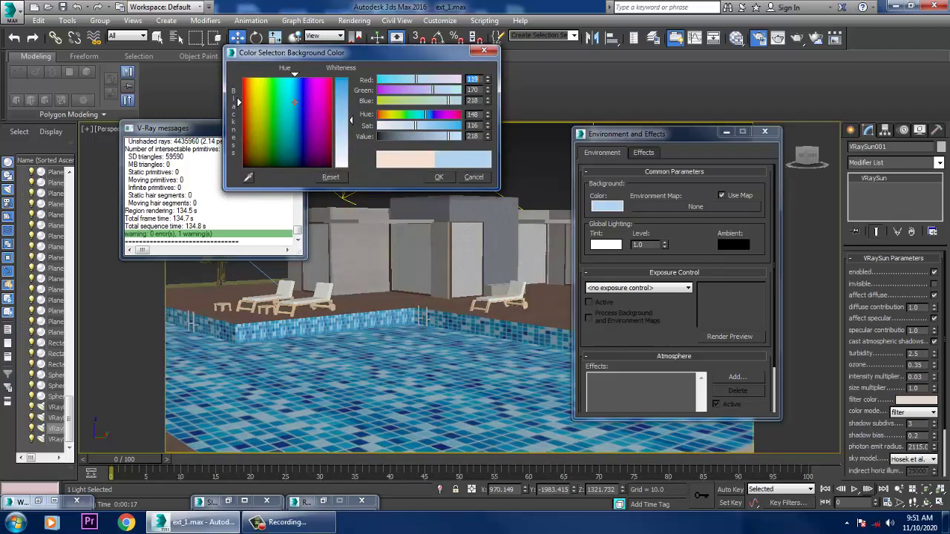
{"action": "left_click", "coordinate": [438, 176]}
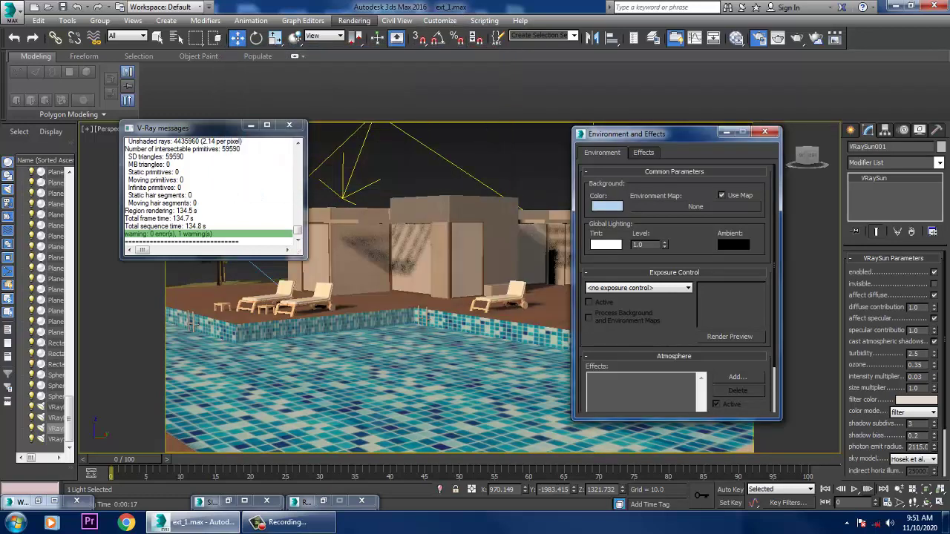
Step: Test render the pool house view, stop it, and set the VRaySun intensity multiplier to 0.01
{"action": "left_click", "coordinate": [354, 20]}
{"action": "left_click", "coordinate": [371, 34]}
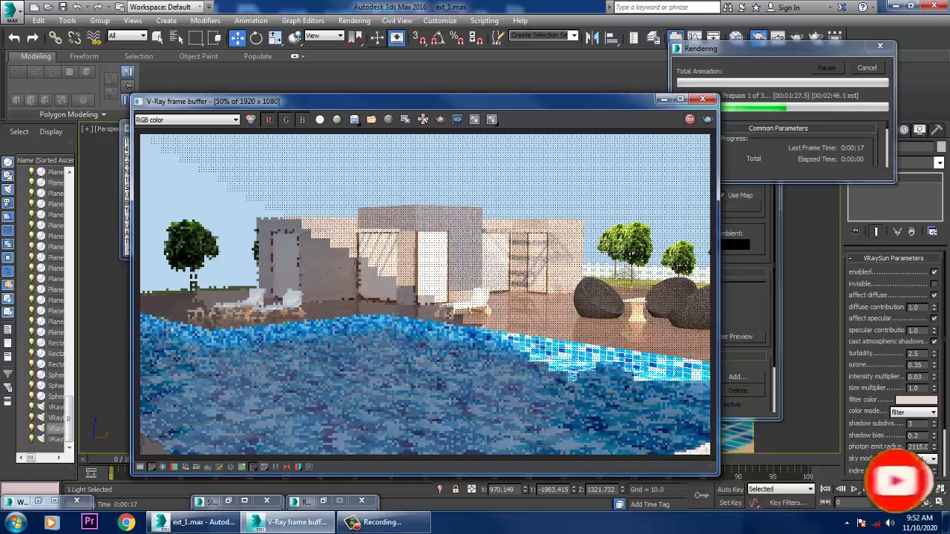
{"action": "key", "text": "Escape"}
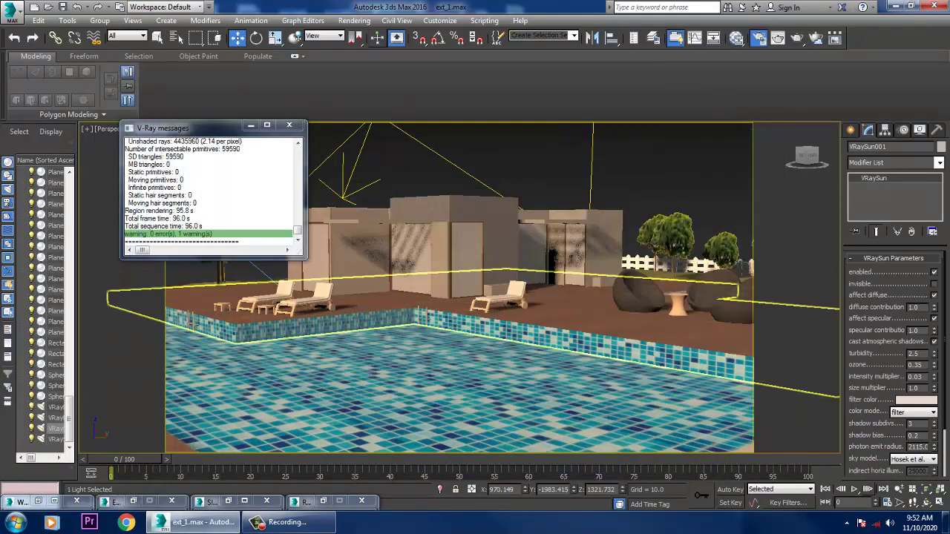
{"action": "key", "text": "z"}
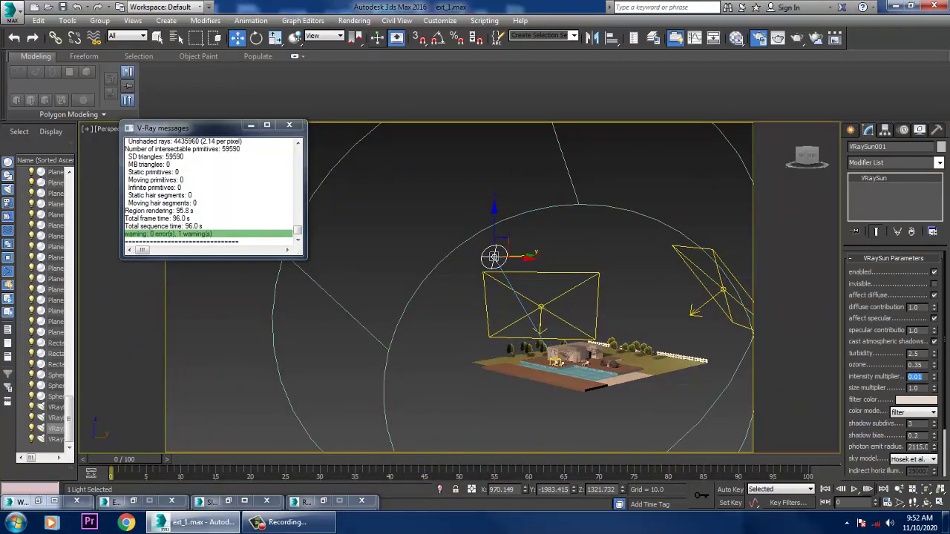
Step: Open the Slate Material Editor and check the water material's reflection color
{"action": "key", "text": "m"}
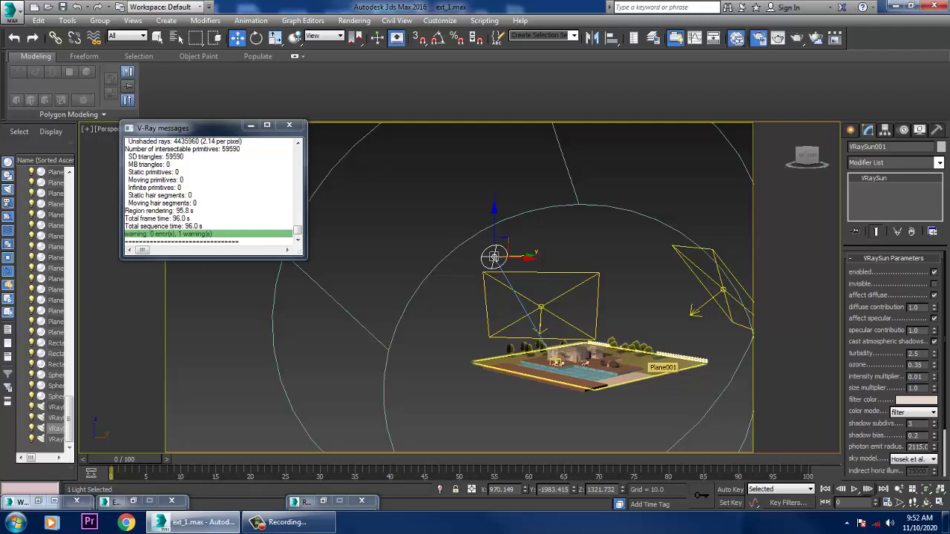
{"action": "scroll", "coordinate": [245, 297], "scroll_direction": "down", "scroll_amount": 10}
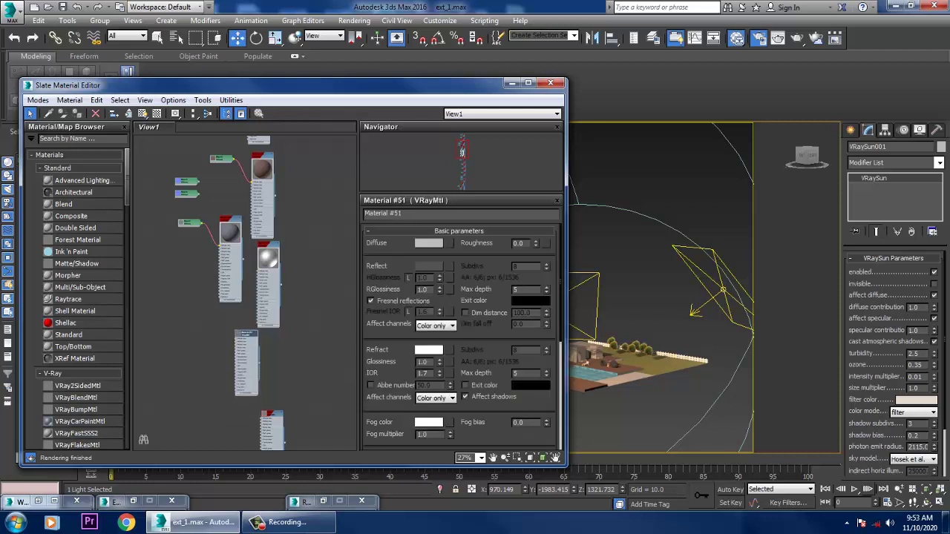
{"action": "scroll", "coordinate": [245, 333], "scroll_direction": "up", "scroll_amount": 8}
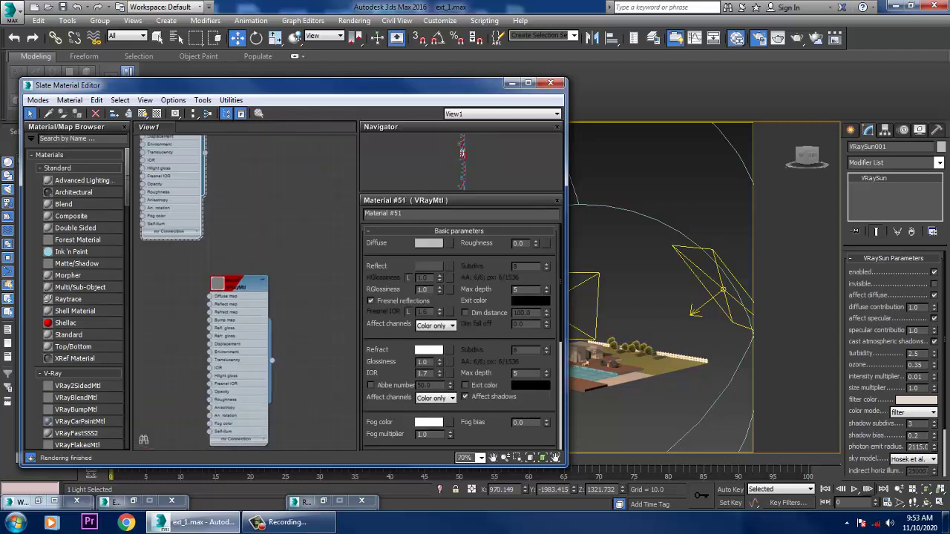
{"action": "double_click", "coordinate": [239, 285]}
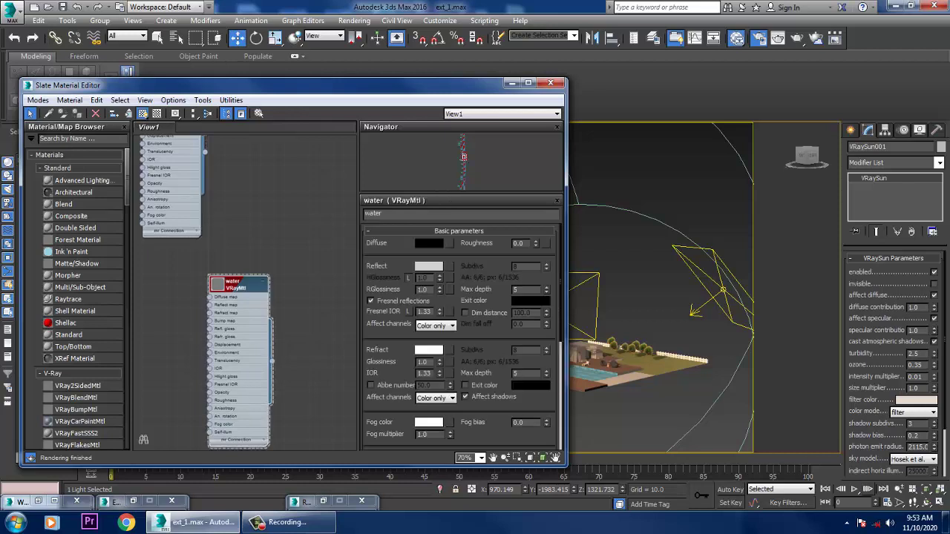
{"action": "left_click", "coordinate": [428, 266]}
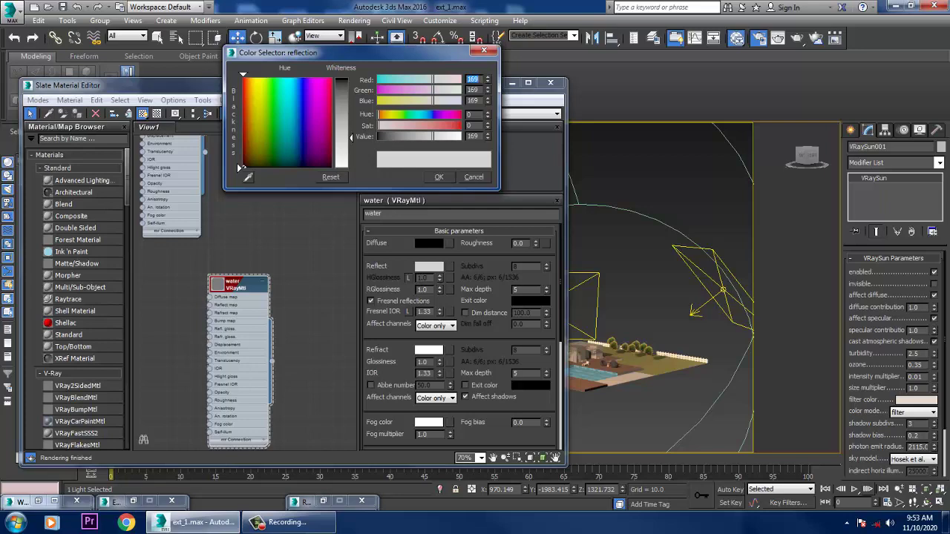
{"action": "left_click", "coordinate": [438, 177]}
Step: Examine the parameters of the bitmap-textured VRayMtl materials in the node view while looking for the glass material
{"action": "middle_click_drag", "start_coordinate": [259, 208], "coordinate": [313, 363]}
{"action": "middle_click_drag", "start_coordinate": [271, 230], "coordinate": [277, 289]}
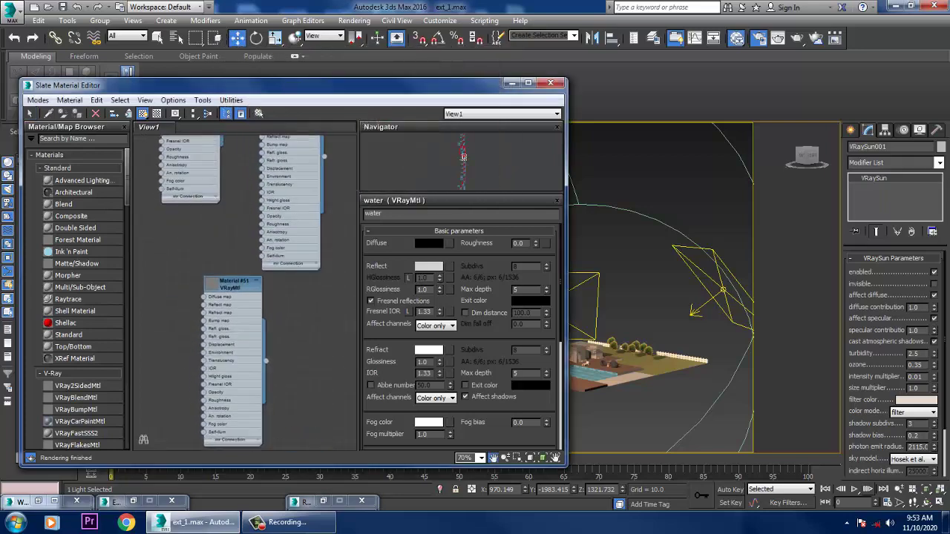
{"action": "middle_click_drag", "start_coordinate": [278, 405], "coordinate": [256, 164]}
{"action": "middle_click_drag", "start_coordinate": [274, 386], "coordinate": [268, 185]}
{"action": "double_click", "coordinate": [286, 261]}
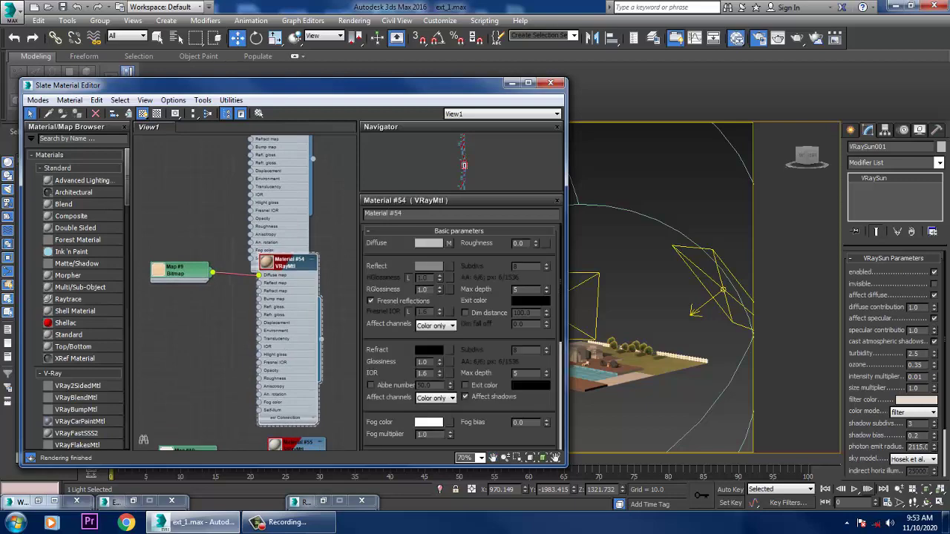
{"action": "middle_click_drag", "start_coordinate": [290, 423], "coordinate": [269, 260]}
{"action": "double_click", "coordinate": [279, 282]}
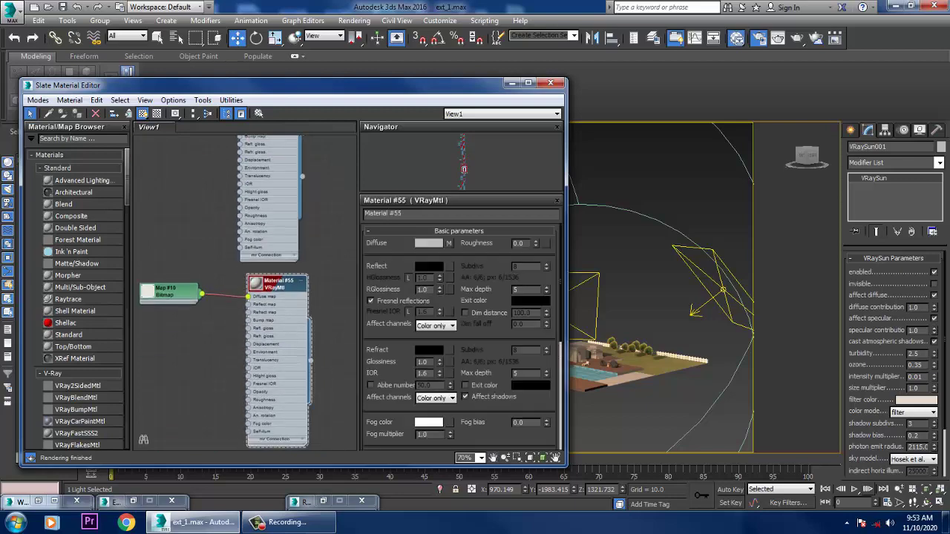
{"action": "middle_click_drag", "start_coordinate": [263, 437], "coordinate": [279, 211]}
{"action": "double_click", "coordinate": [269, 265]}
{"action": "middle_click_drag", "start_coordinate": [215, 431], "coordinate": [310, 257]}
Step: Brighten the glass material's reflection color to a light gray of 208
{"action": "double_click", "coordinate": [241, 276]}
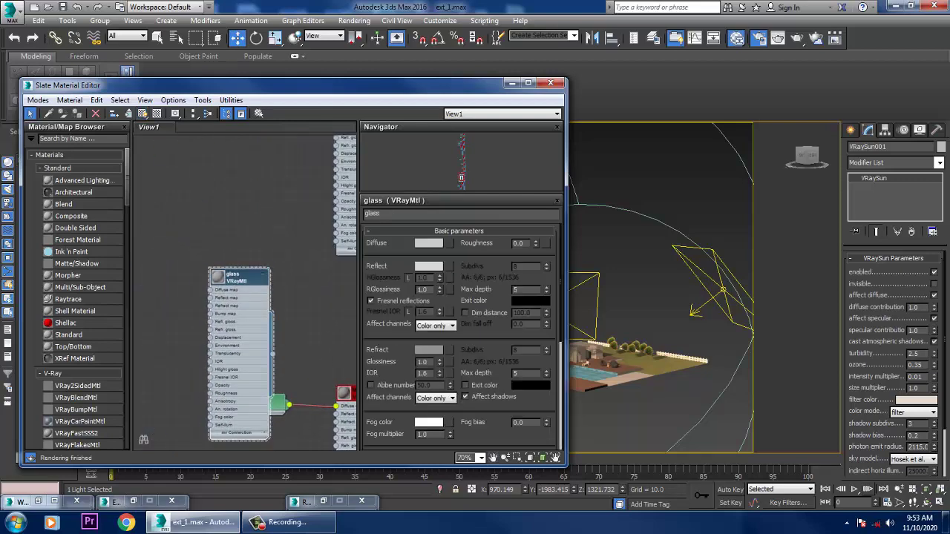
{"action": "left_click", "coordinate": [428, 266]}
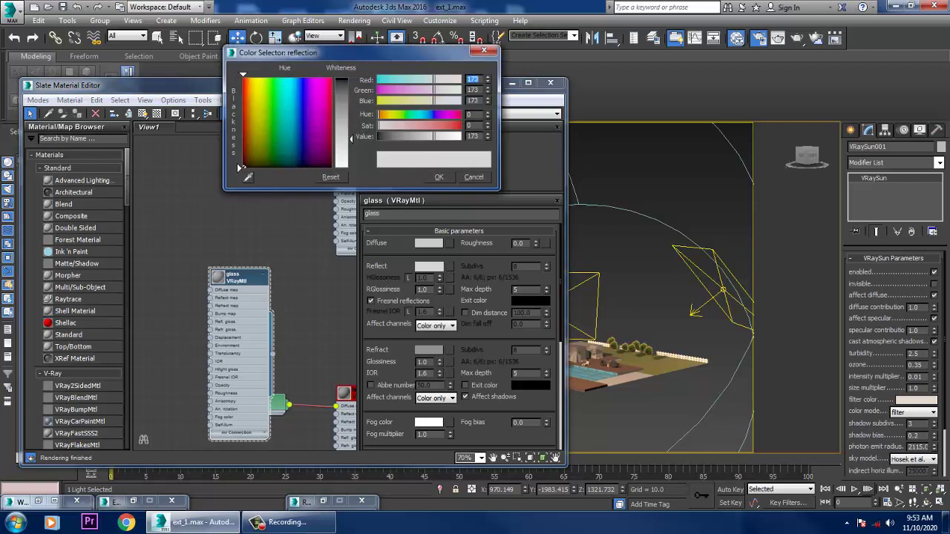
{"action": "mouse_move", "coordinate": [351, 138]}
{"action": "left_mouse_down"}
{"action": "mouse_move", "coordinate": [351, 118]}
{"action": "mouse_move", "coordinate": [351, 151]}
{"action": "left_mouse_up"}
{"action": "left_click", "coordinate": [438, 177]}
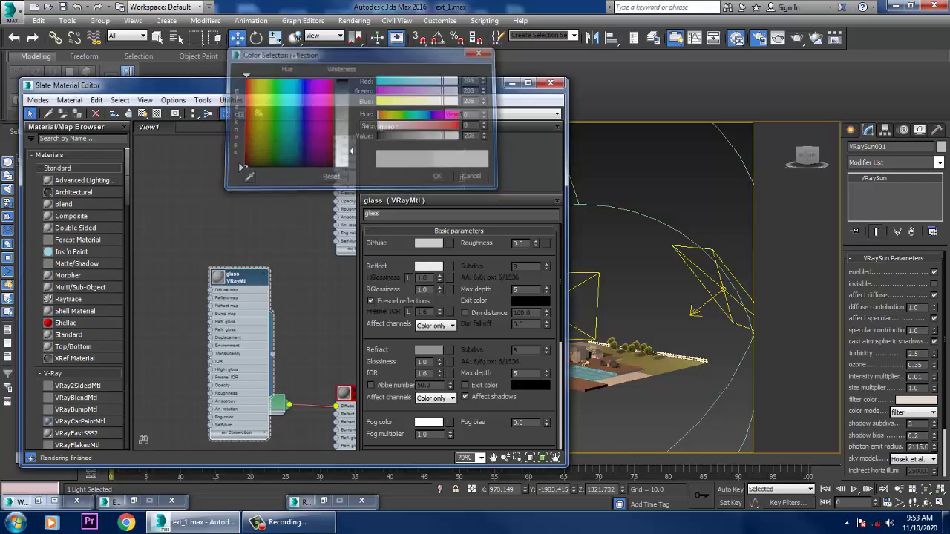
Step: Set the glass material's diffuse color to black
{"action": "left_click", "coordinate": [428, 242]}
{"action": "left_click_drag", "start_coordinate": [351, 134], "coordinate": [351, 79]}
{"action": "left_click", "coordinate": [439, 177]}
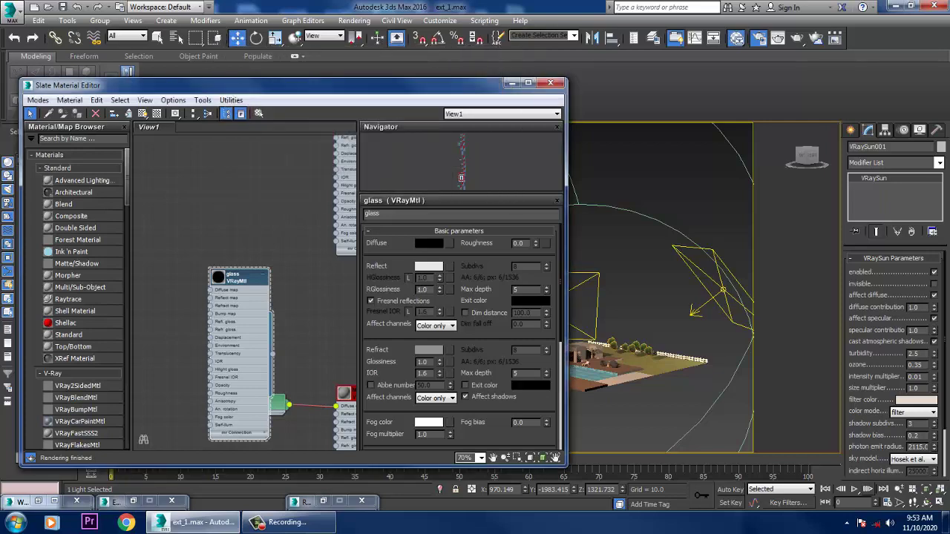
Step: Set the glass material's refraction color to a gray of 121
{"action": "left_click", "coordinate": [428, 349]}
{"action": "type", "text": "138"}
{"action": "key", "text": "Return"}
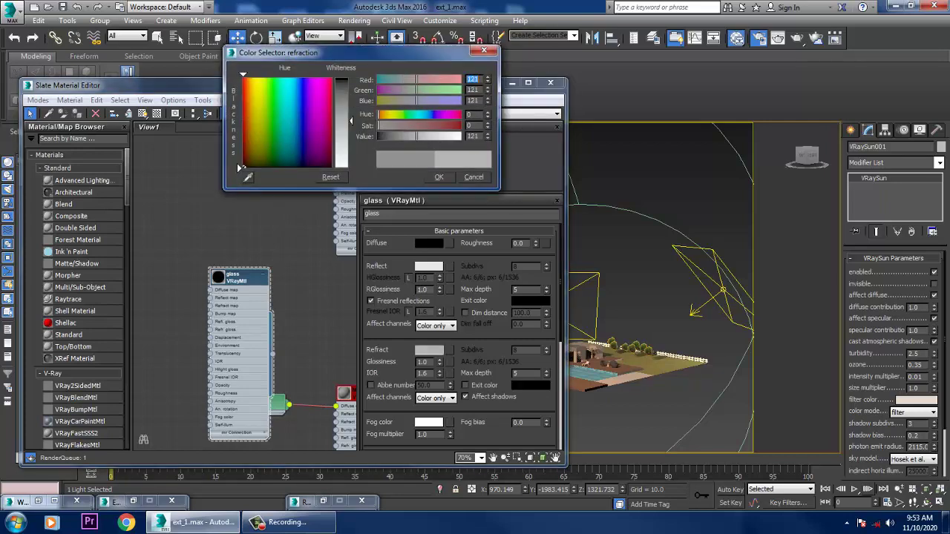
{"action": "left_click", "coordinate": [438, 176]}
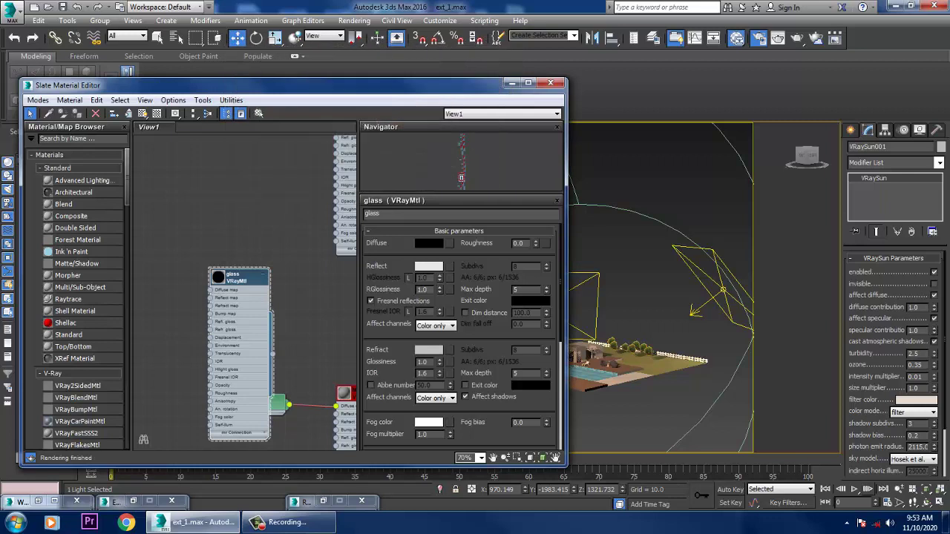
Step: Set the reflection color of the brown bitmap-textured VRayMtl, Material #26, to a dark gray of 39
{"action": "middle_click_drag", "start_coordinate": [306, 159], "coordinate": [305, 320]}
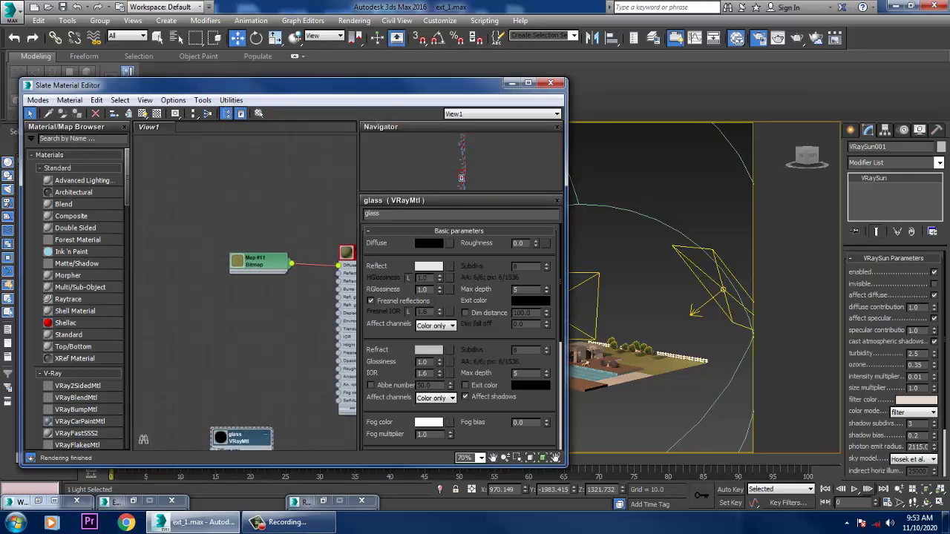
{"action": "scroll", "coordinate": [306, 268], "scroll_direction": "down", "scroll_amount": 3}
{"action": "middle_click_drag", "start_coordinate": [306, 268], "coordinate": [291, 346]}
{"action": "mouse_move", "coordinate": [293, 216]}
{"action": "middle_mouse_down"}
{"action": "mouse_move", "coordinate": [291, 368]}
{"action": "mouse_move", "coordinate": [275, 362]}
{"action": "middle_mouse_up"}
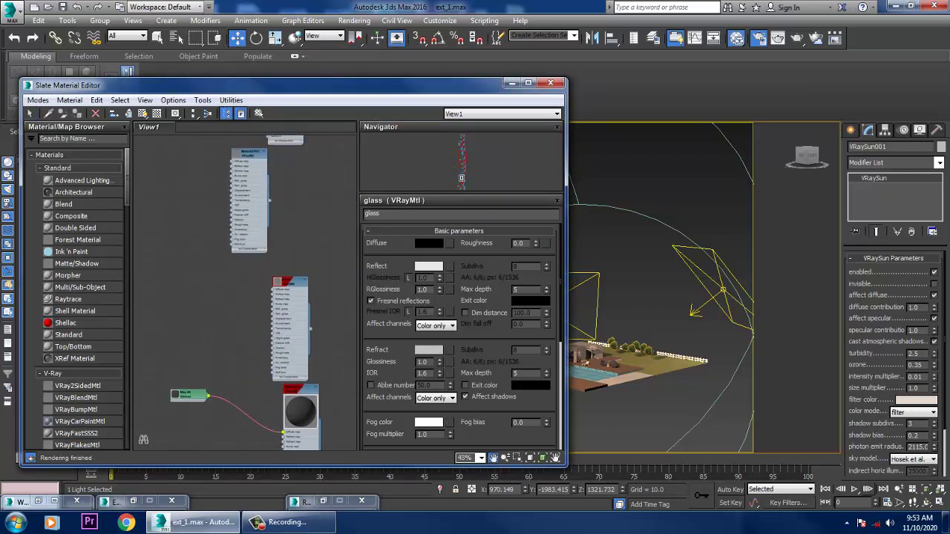
{"action": "middle_click_drag", "start_coordinate": [276, 237], "coordinate": [292, 370]}
{"action": "mouse_move", "coordinate": [279, 230]}
{"action": "middle_mouse_down"}
{"action": "mouse_move", "coordinate": [281, 392]}
{"action": "mouse_move", "coordinate": [283, 354]}
{"action": "middle_mouse_up"}
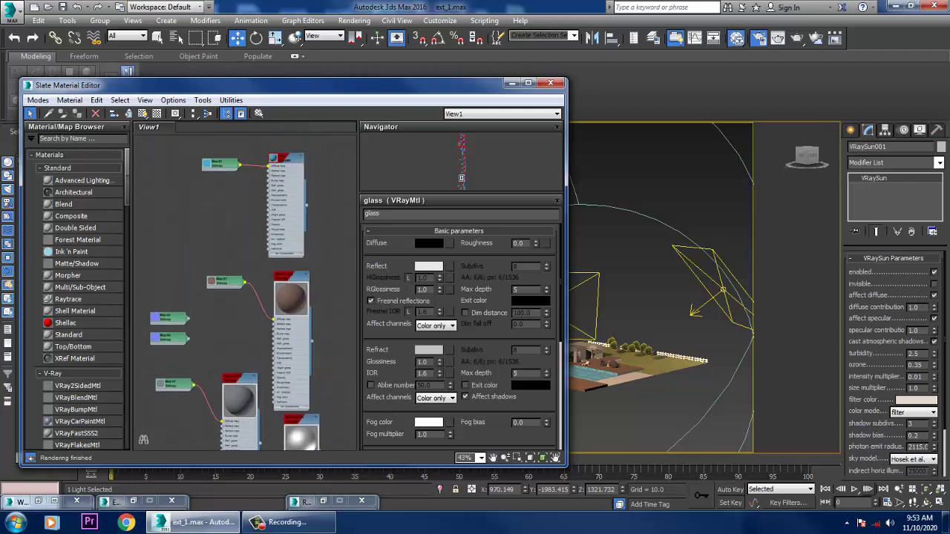
{"action": "double_click", "coordinate": [291, 278]}
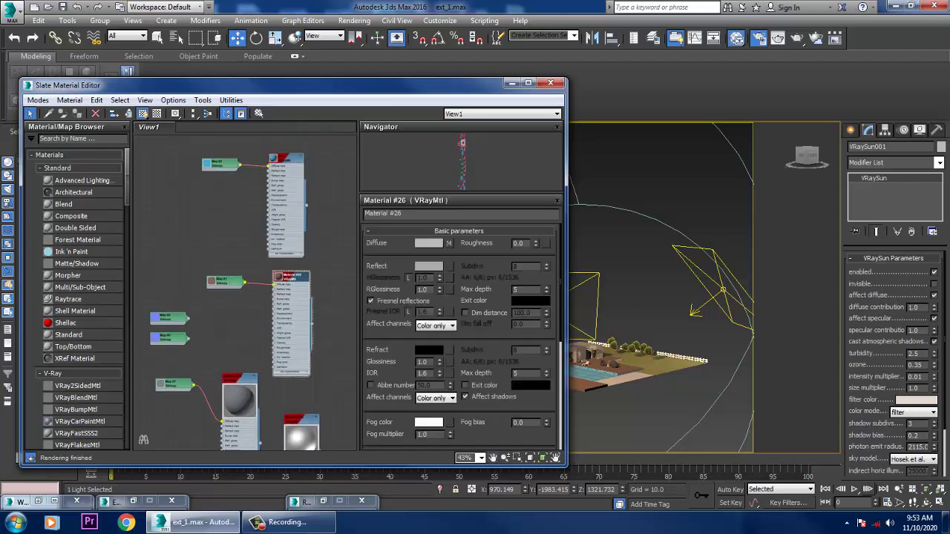
{"action": "scroll", "coordinate": [288, 296], "scroll_direction": "up", "scroll_amount": 4}
{"action": "double_click", "coordinate": [272, 258]}
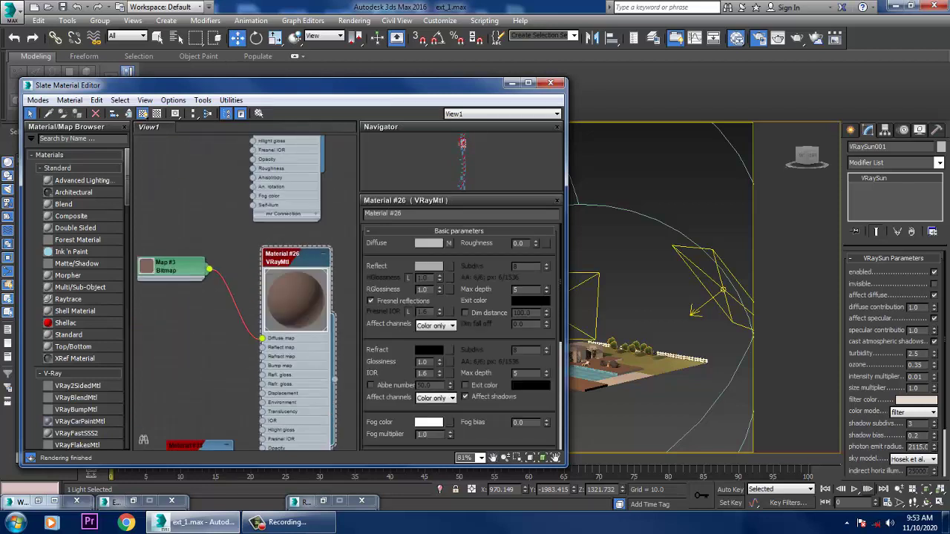
{"action": "left_click", "coordinate": [428, 266]}
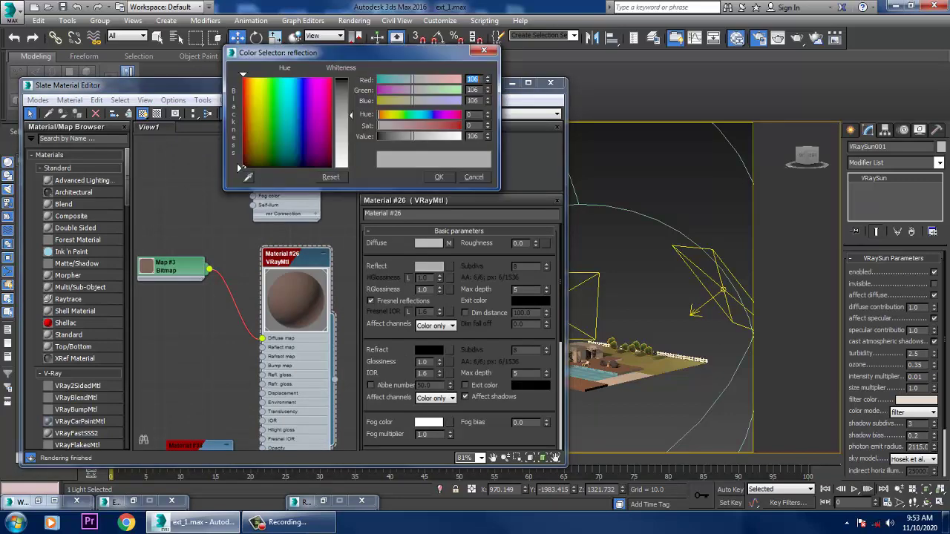
{"action": "type", "text": "39"}
{"action": "key", "text": "Return"}
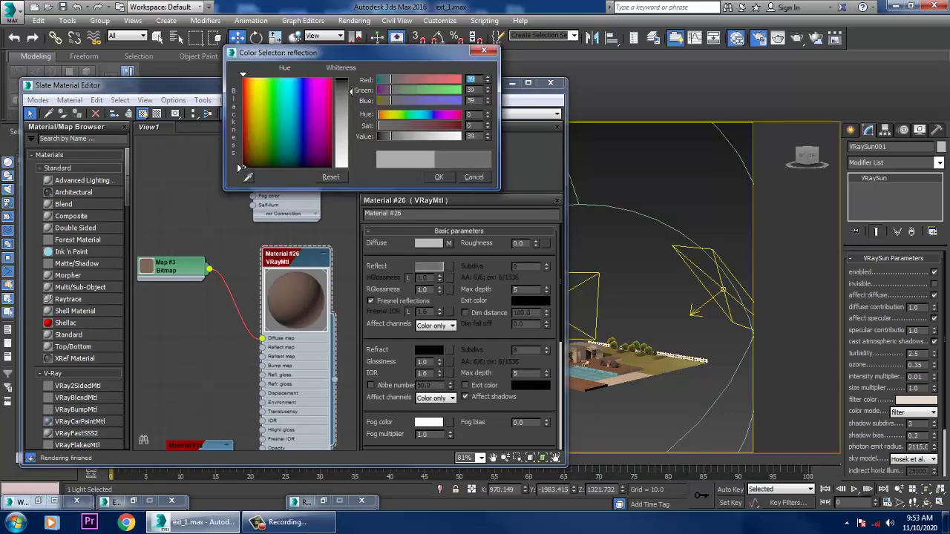
{"action": "left_click", "coordinate": [439, 177]}
Step: Minimize the material editor, frame the pool and house closely in the perspective view, and render it
{"action": "middle_click_drag", "start_coordinate": [297, 186], "coordinate": [281, 356]}
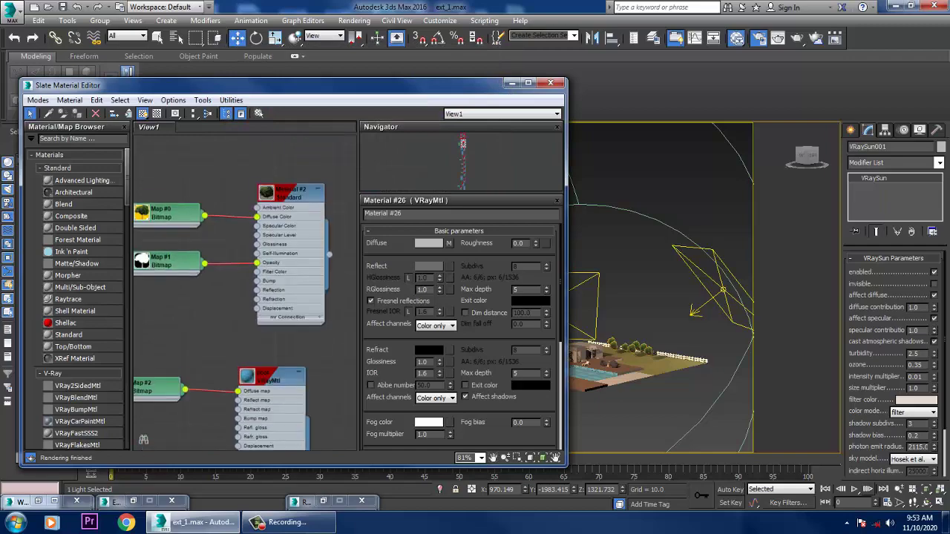
{"action": "middle_click_drag", "start_coordinate": [285, 260], "coordinate": [299, 300]}
{"action": "left_click", "coordinate": [511, 83]}
{"action": "scroll", "coordinate": [520, 245], "scroll_direction": "up", "scroll_amount": 8}
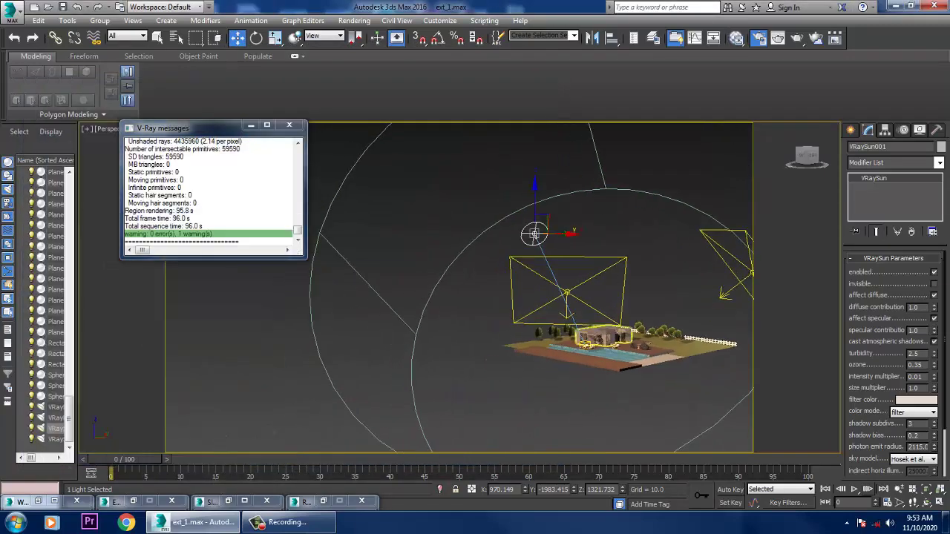
{"action": "scroll", "coordinate": [501, 315], "scroll_direction": "up", "scroll_amount": 5}
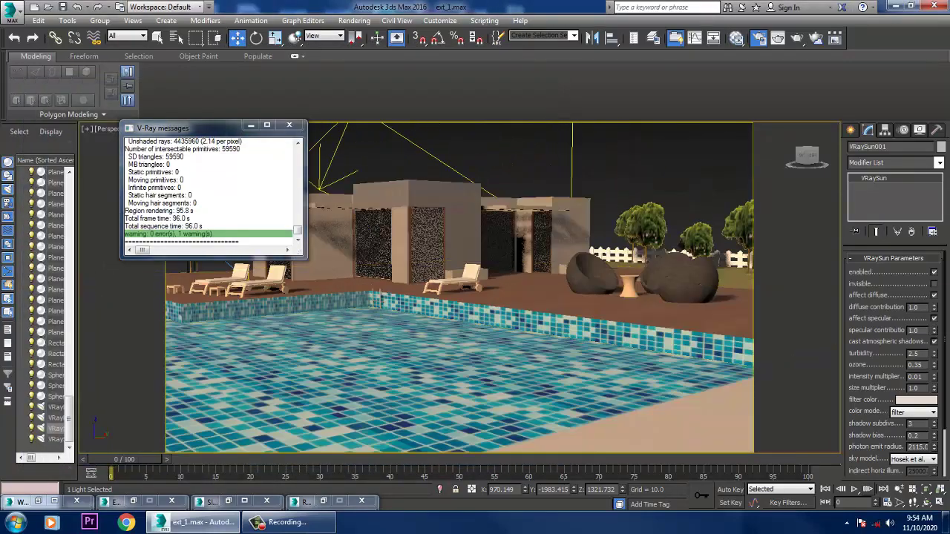
{"action": "scroll", "coordinate": [668, 326], "scroll_direction": "down", "scroll_amount": 3}
{"action": "scroll", "coordinate": [705, 371], "scroll_direction": "up", "scroll_amount": 1}
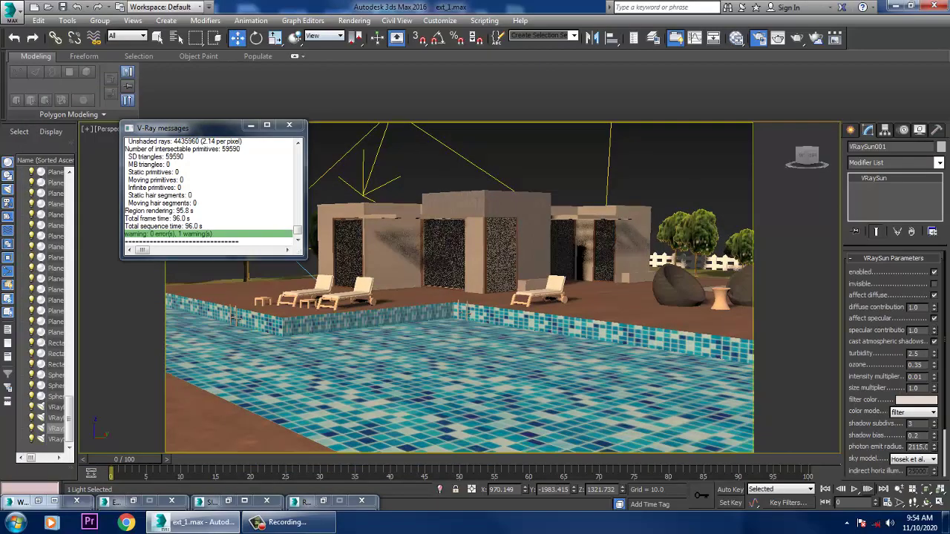
{"action": "left_click", "coordinate": [354, 20]}
{"action": "left_click", "coordinate": [363, 35]}
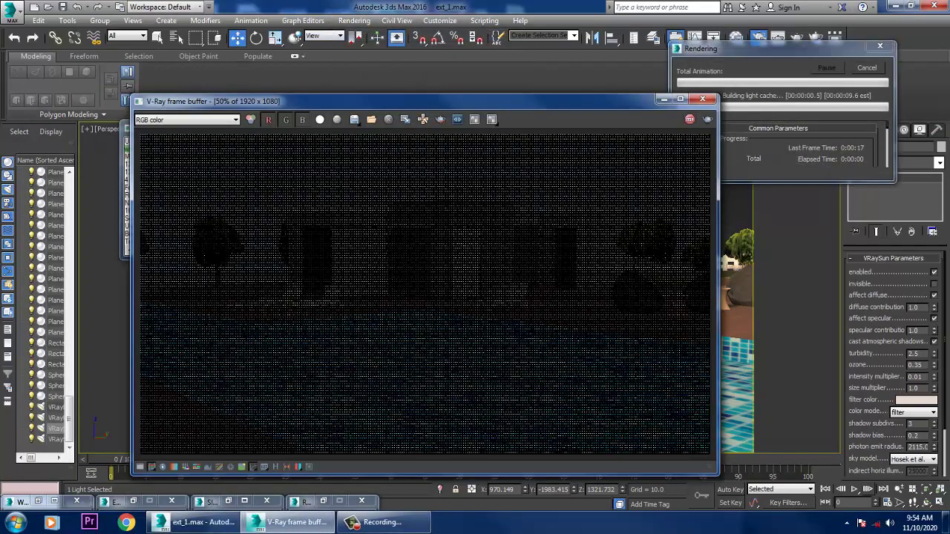